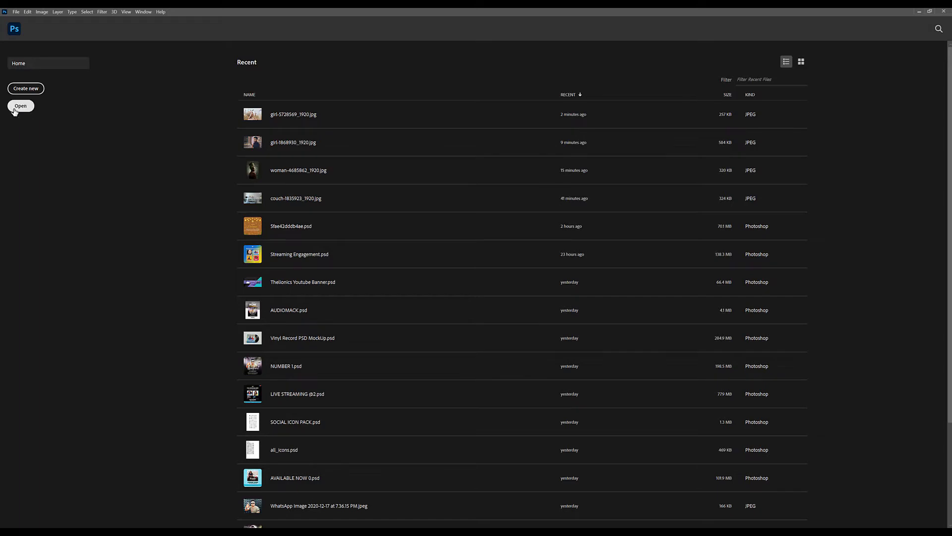
Step: Open girl-1868930_1920, girl-5728569_1920 and woman-4685862_1920 together from the PHOTOSHOP folder in Downloads
{"action": "left_click", "coordinate": [14, 110]}
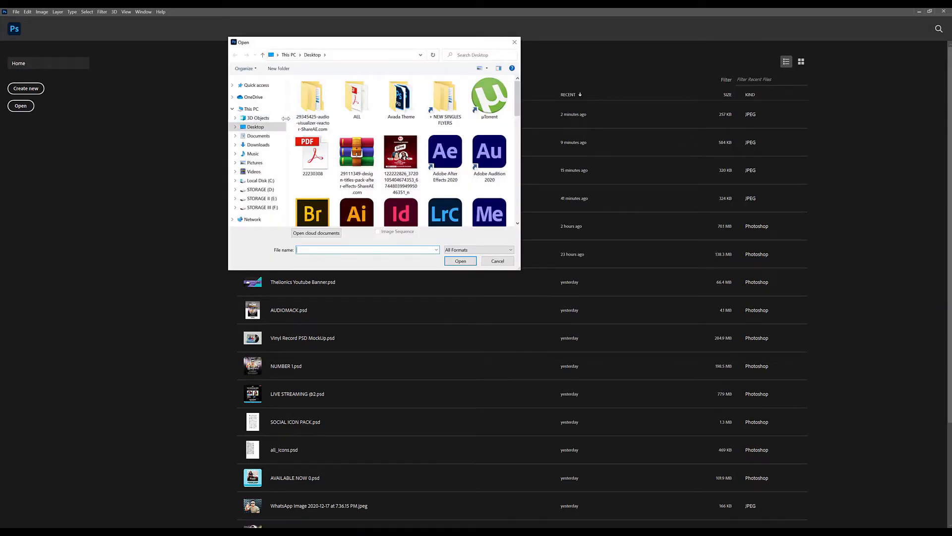
{"action": "left_click", "coordinate": [262, 145]}
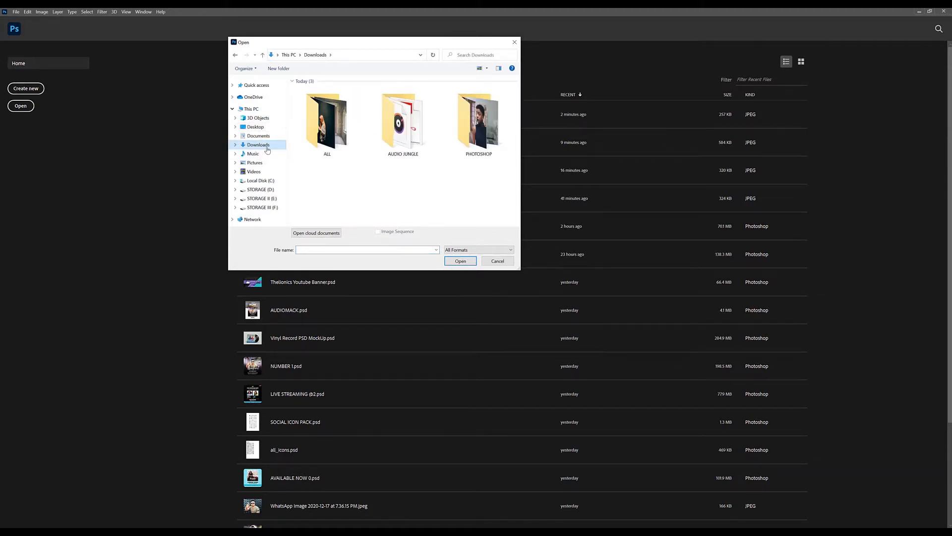
{"action": "double_click", "coordinate": [479, 123]}
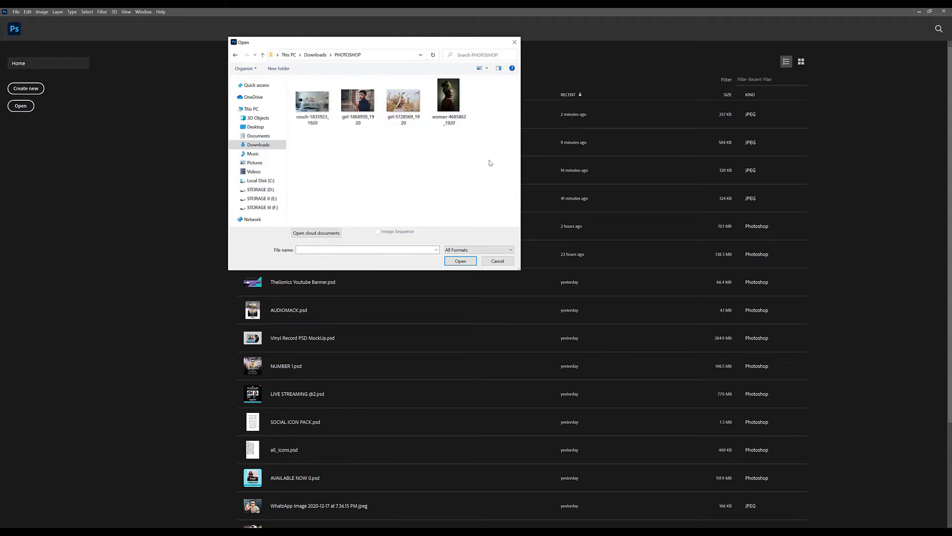
{"action": "left_click_drag", "start_coordinate": [429, 149], "coordinate": [353, 93]}
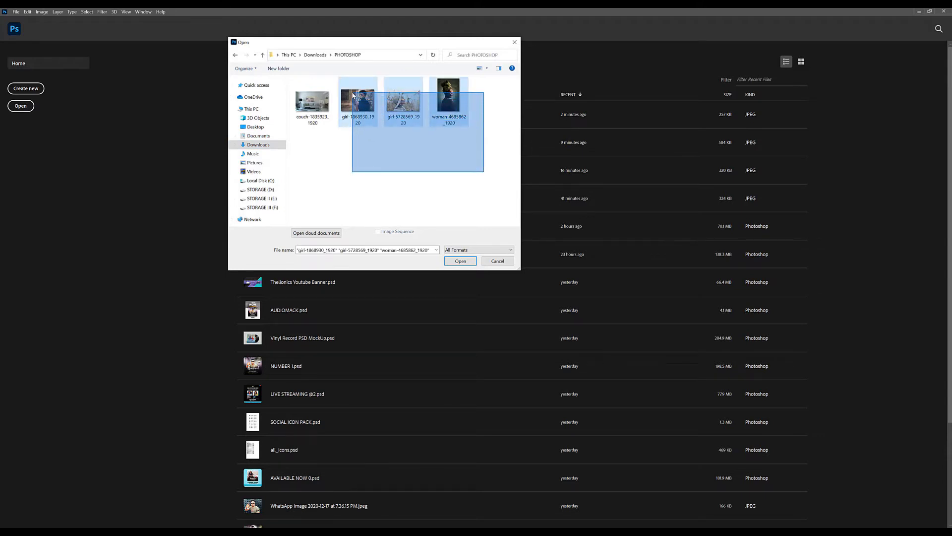
{"action": "left_click_drag", "start_coordinate": [353, 93], "coordinate": [353, 93]}
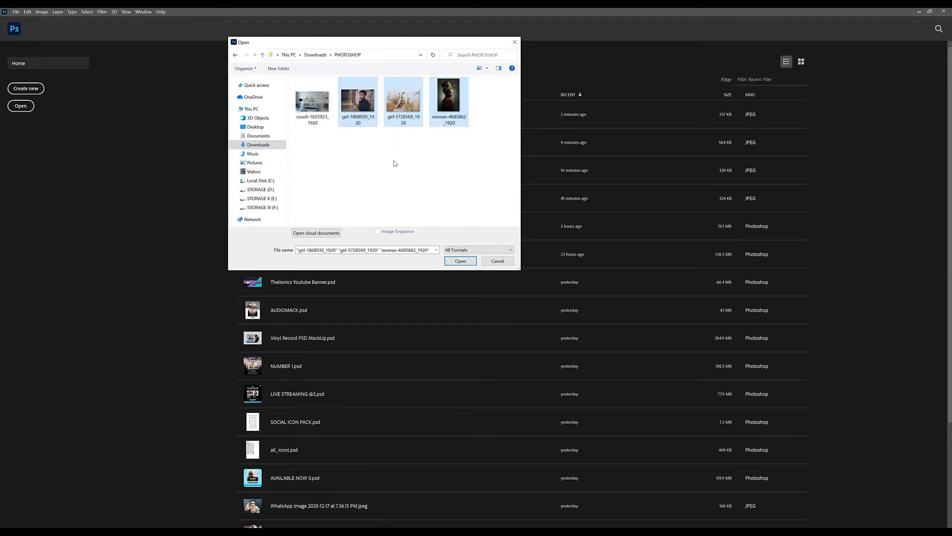
{"action": "left_click", "coordinate": [365, 103]}
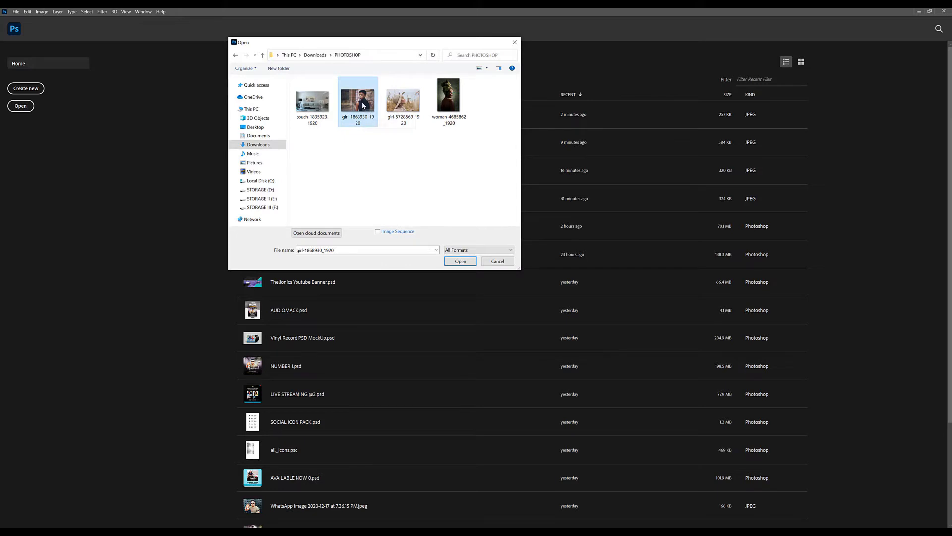
{"action": "left_click_drag", "start_coordinate": [483, 148], "coordinate": [351, 87]}
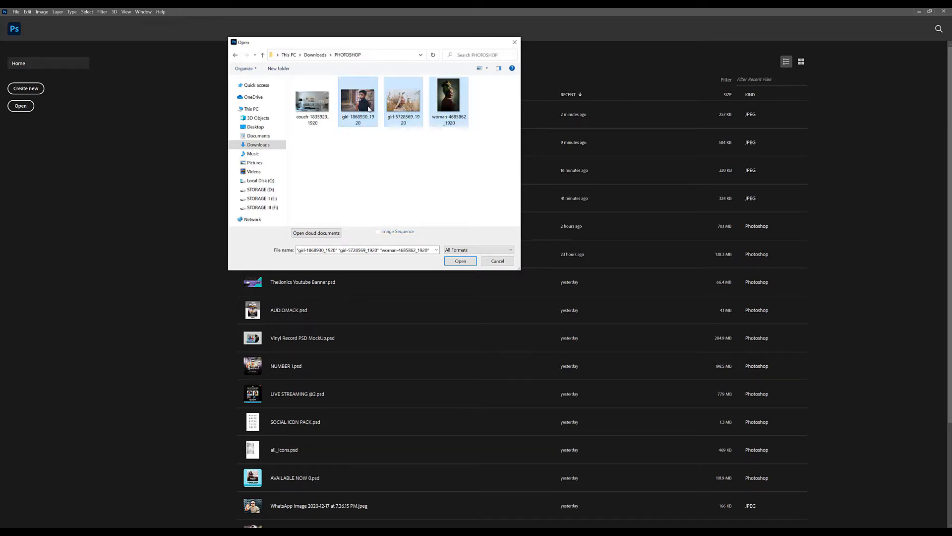
{"action": "left_click", "coordinate": [459, 261]}
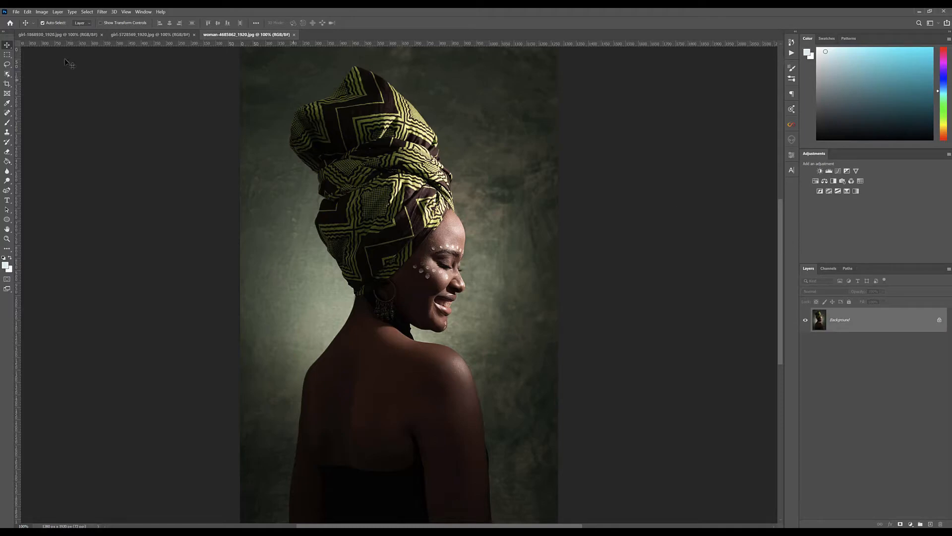
Step: Look through the three opened photos and reorder the documents so woman-4685862_1920.jpg comes first
{"action": "left_click", "coordinate": [55, 35]}
{"action": "left_click", "coordinate": [145, 36]}
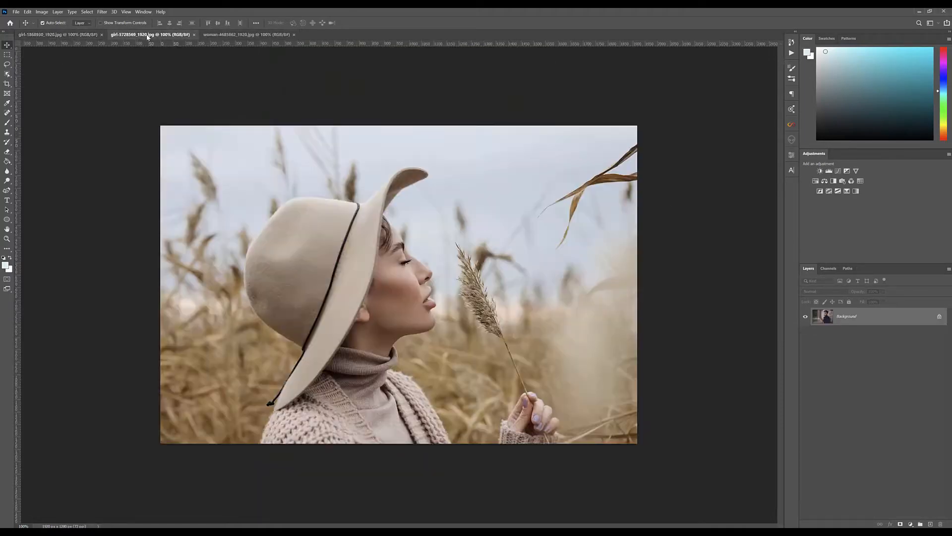
{"action": "left_click", "coordinate": [234, 35]}
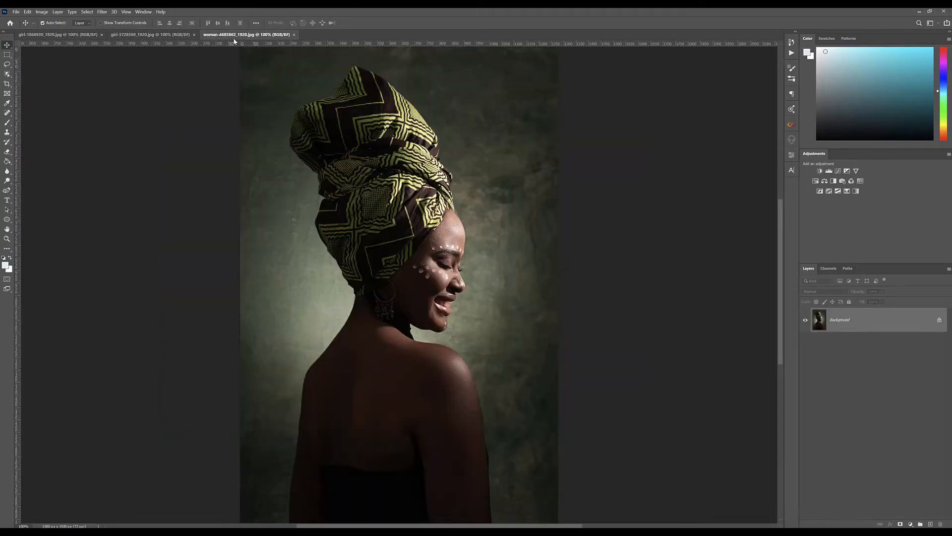
{"action": "left_click", "coordinate": [64, 34]}
{"action": "left_click", "coordinate": [263, 36]}
{"action": "left_click_drag", "start_coordinate": [263, 36], "coordinate": [24, 35]}
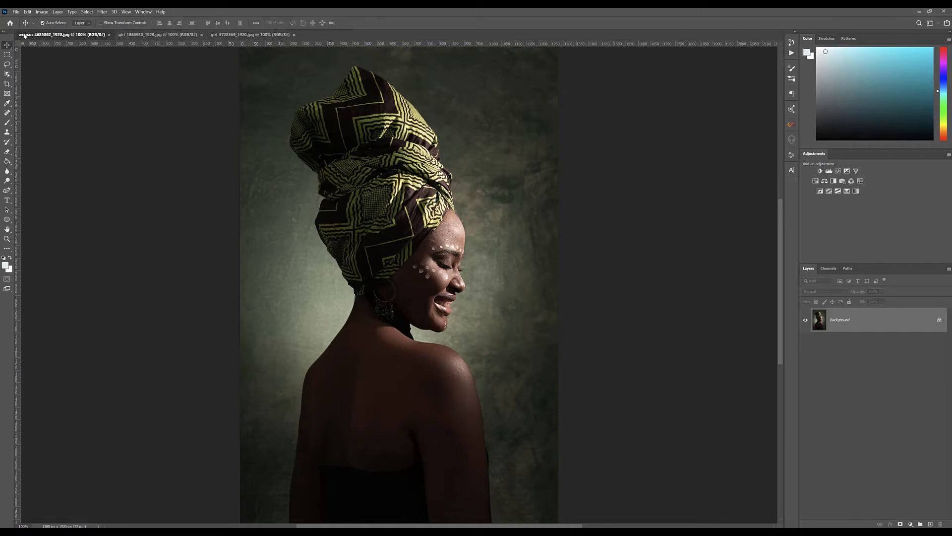
Step: Compare the subjects and backgrounds of the three opened photos
{"action": "left_click", "coordinate": [154, 36]}
{"action": "left_click", "coordinate": [89, 35]}
{"action": "left_click", "coordinate": [236, 36]}
{"action": "left_click", "coordinate": [154, 36]}
{"action": "left_click", "coordinate": [84, 37]}
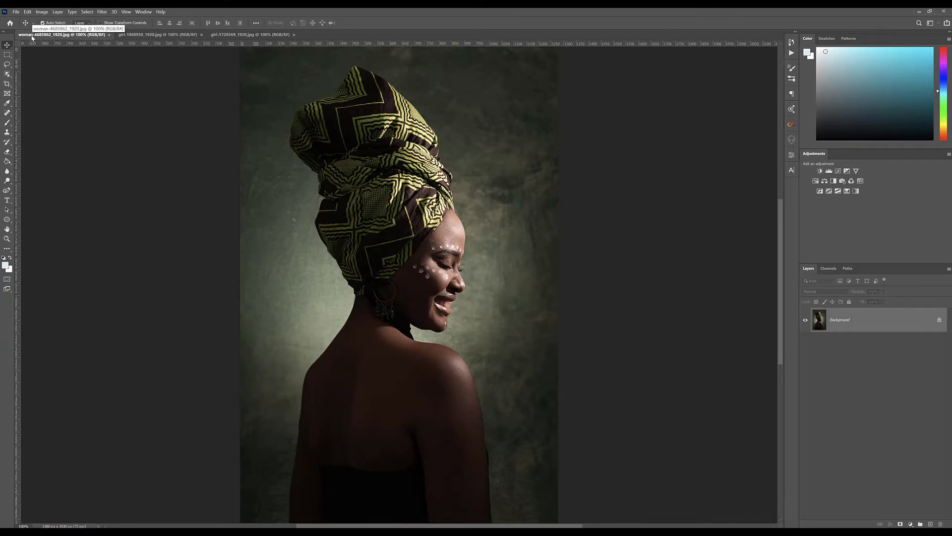
{"action": "left_click", "coordinate": [159, 36]}
{"action": "left_click", "coordinate": [248, 36]}
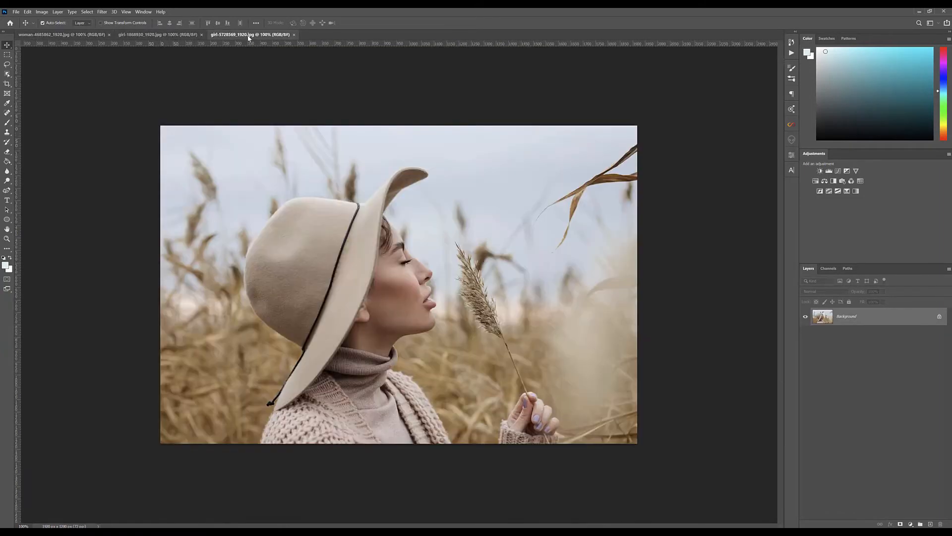
Step: Bring up woman-4685862_1920.jpg with the whole image in view and unlock its Background layer
{"action": "left_click", "coordinate": [62, 37]}
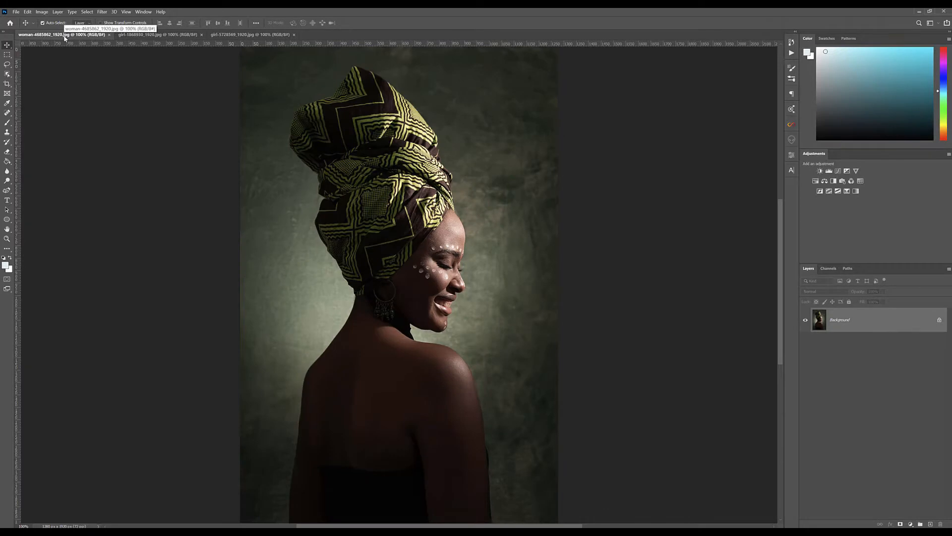
{"action": "scroll", "coordinate": [448, 239], "scroll_direction": "down", "scroll_amount": 1}
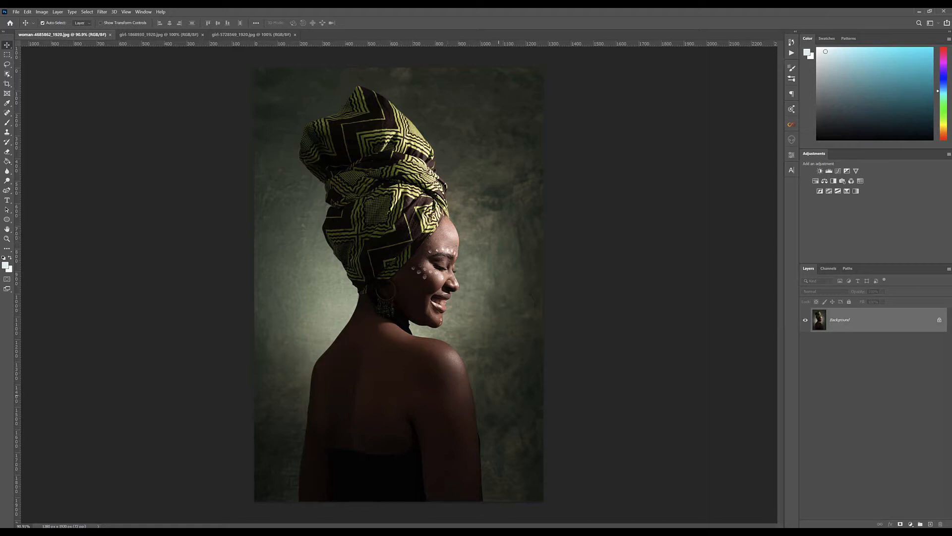
{"action": "left_click", "coordinate": [939, 322]}
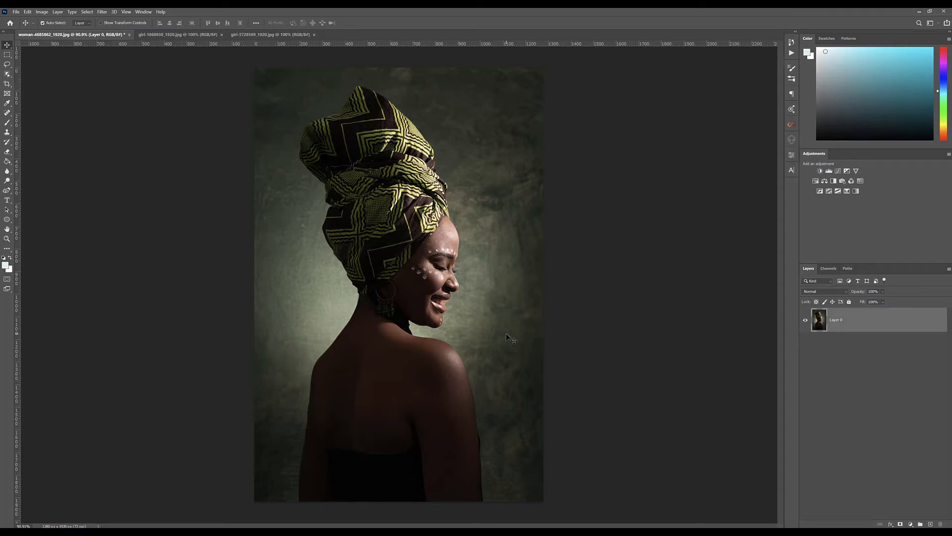
Step: Open the layer's Properties panel and remove it from the workspace
{"action": "left_click", "coordinate": [792, 156]}
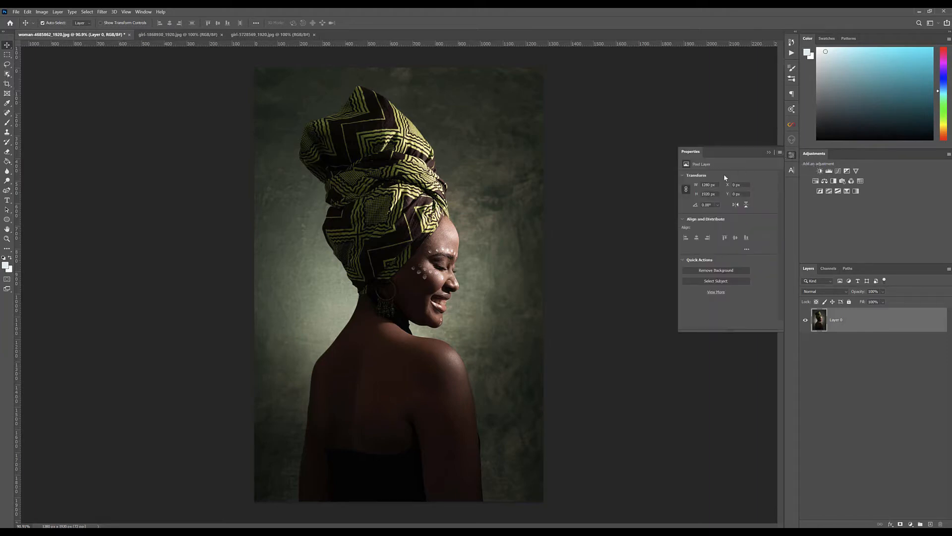
{"action": "right_click", "coordinate": [792, 157]}
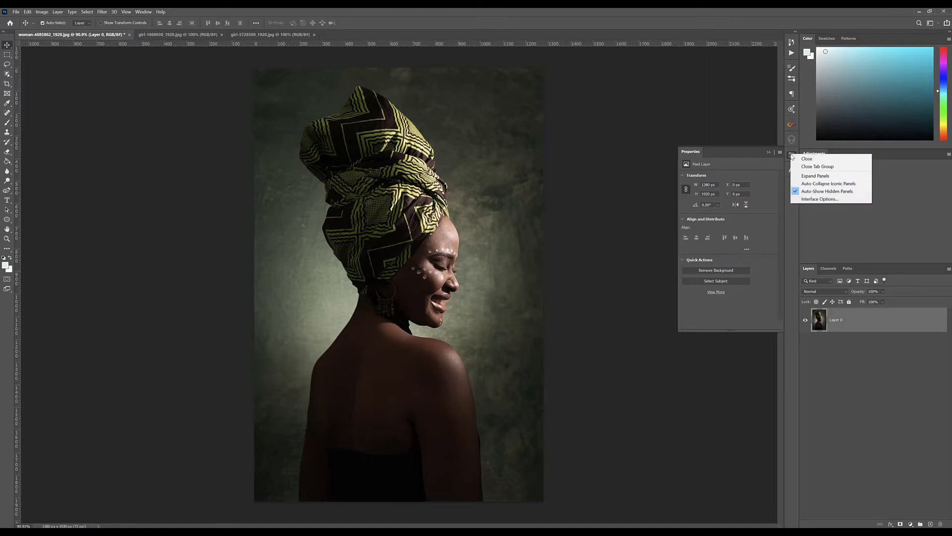
{"action": "left_click", "coordinate": [796, 160]}
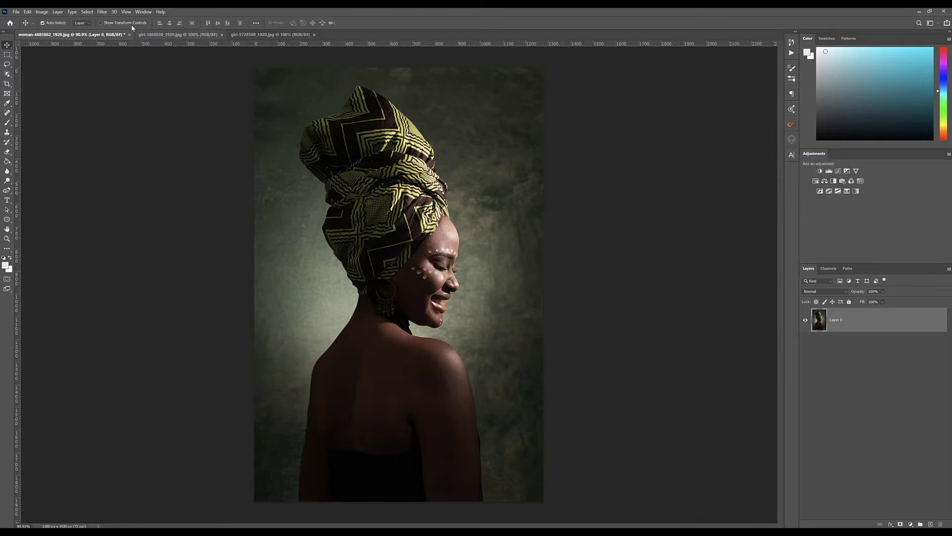
Step: Restore the Properties panel to the workspace and leave it expanded for the photo layer
{"action": "left_click", "coordinate": [143, 12]}
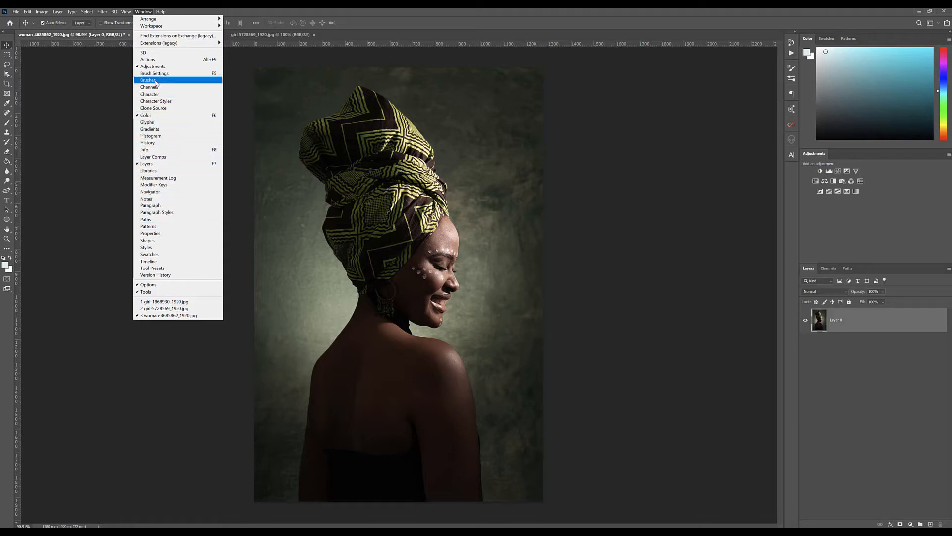
{"action": "left_click", "coordinate": [152, 234]}
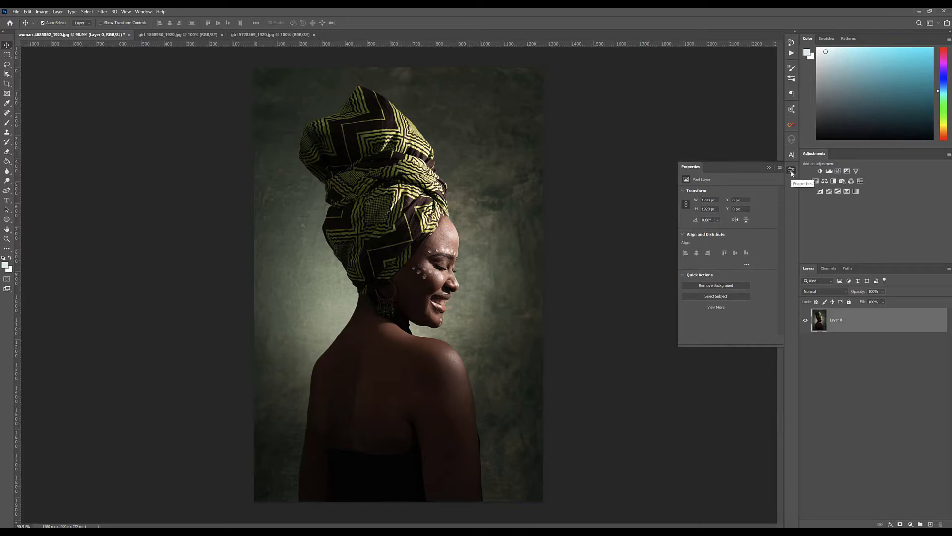
{"action": "left_click", "coordinate": [792, 171]}
{"action": "left_click", "coordinate": [792, 171]}
Step: Collapse and re-expand the Quick Actions section of the layer properties
{"action": "left_click", "coordinate": [682, 276]}
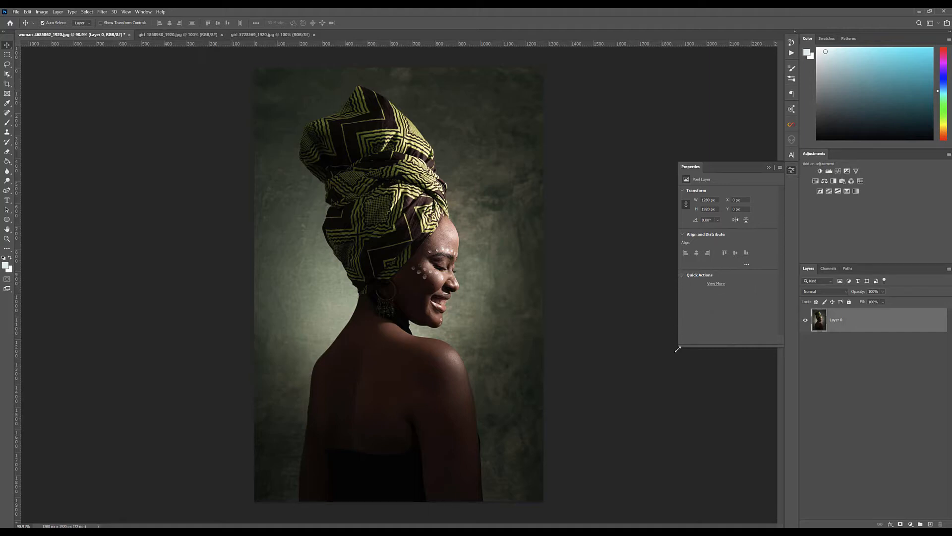
{"action": "left_click", "coordinate": [682, 276]}
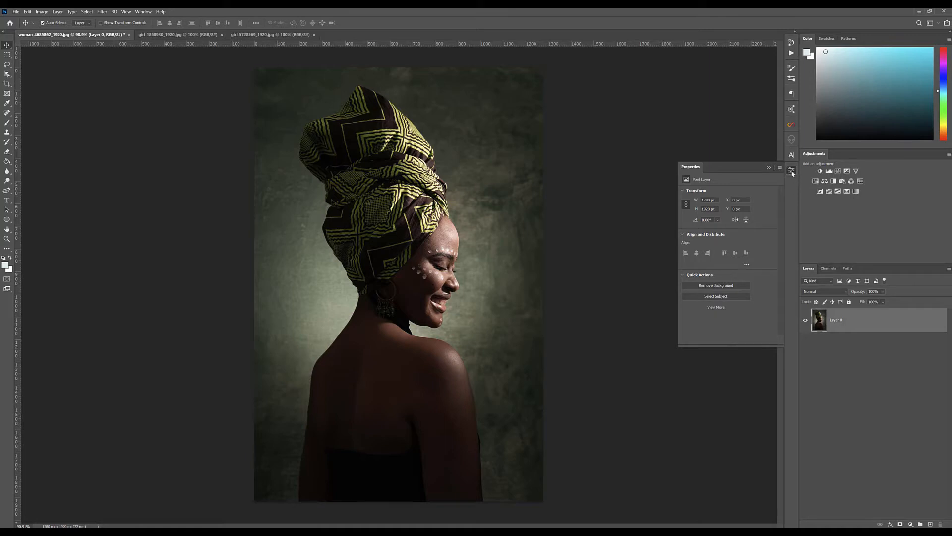
{"action": "left_click", "coordinate": [143, 11]}
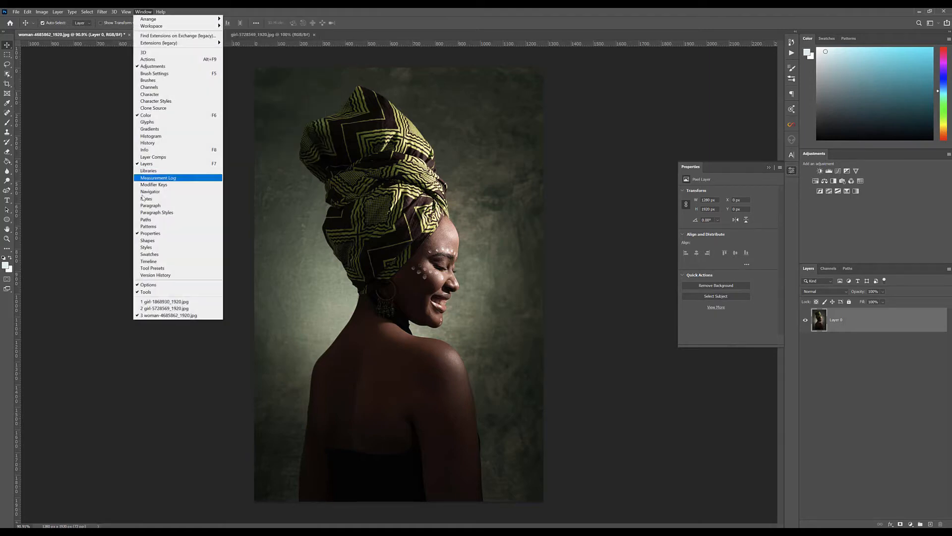
{"action": "left_click", "coordinate": [794, 212]}
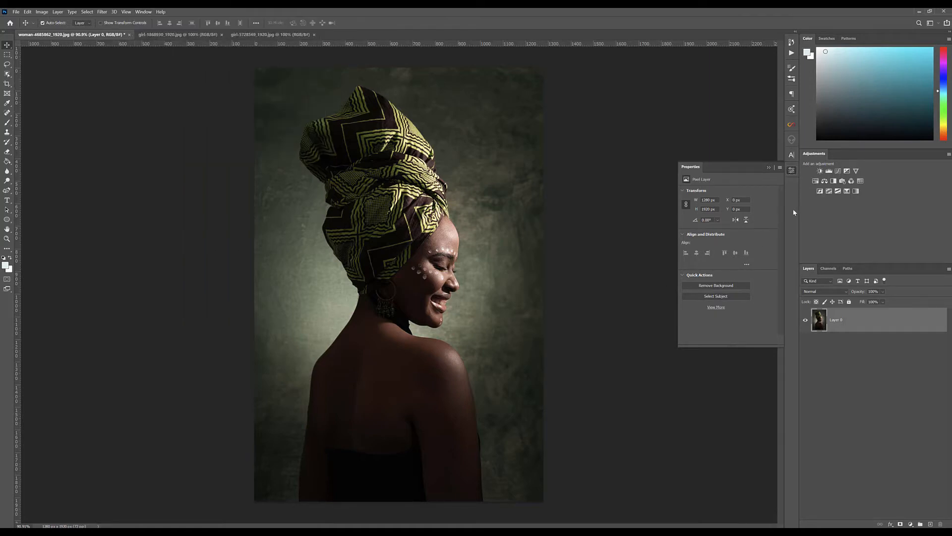
Step: Remove the background of the woman's photo with the Remove Background quick action, collapse the Properties panel and inspect the cut-out edges
{"action": "left_click", "coordinate": [717, 287]}
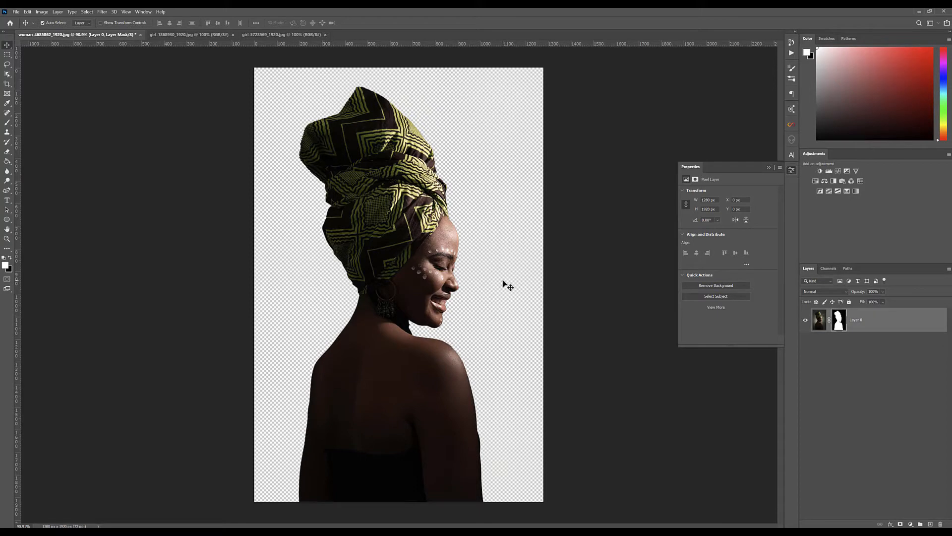
{"action": "left_click", "coordinate": [770, 167]}
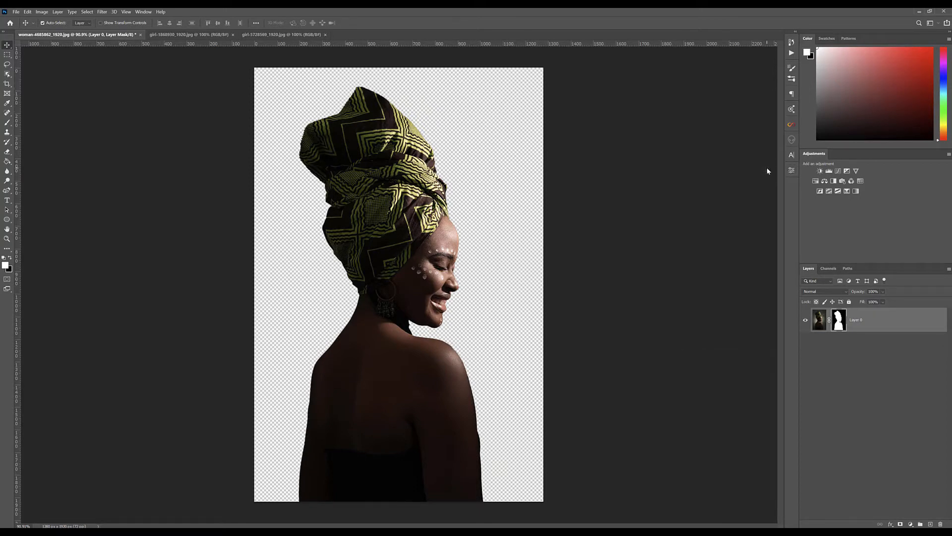
{"action": "scroll", "coordinate": [461, 265], "scroll_direction": "up", "scroll_amount": 1}
{"action": "scroll", "coordinate": [460, 267], "scroll_direction": "down", "scroll_amount": 1}
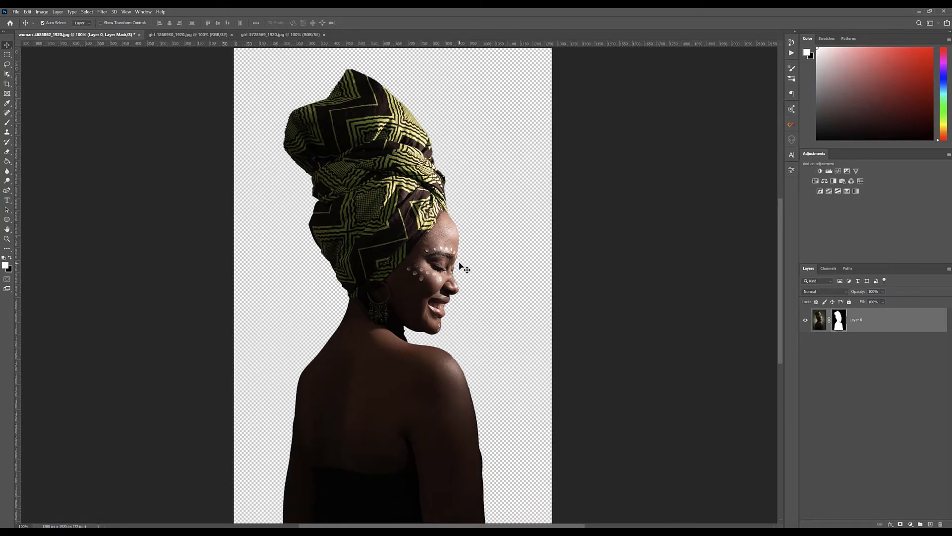
{"action": "scroll", "coordinate": [460, 268], "scroll_direction": "down", "scroll_amount": 2}
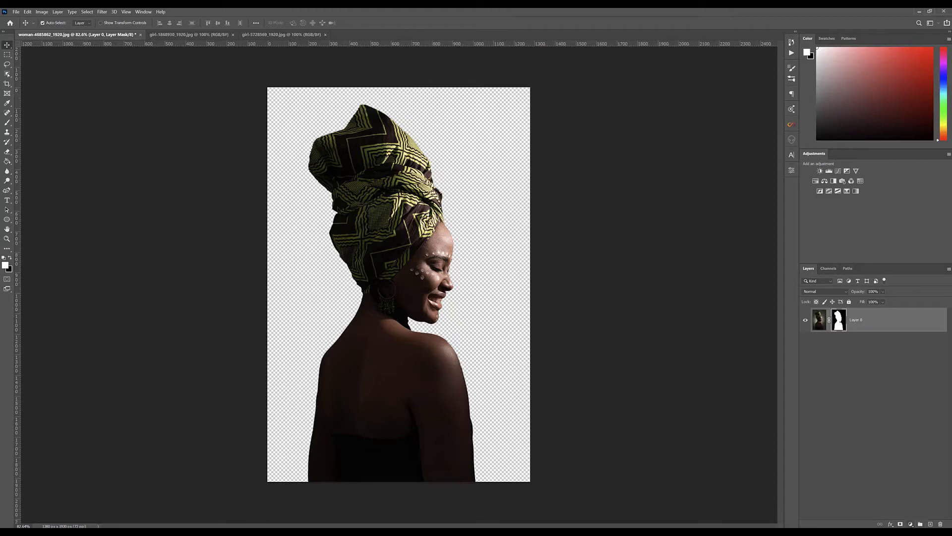
Step: Add a Solid Color fill layer in light blue (#04c6dd) and place it beneath the cut-out woman's layer
{"action": "left_click", "coordinate": [910, 524]}
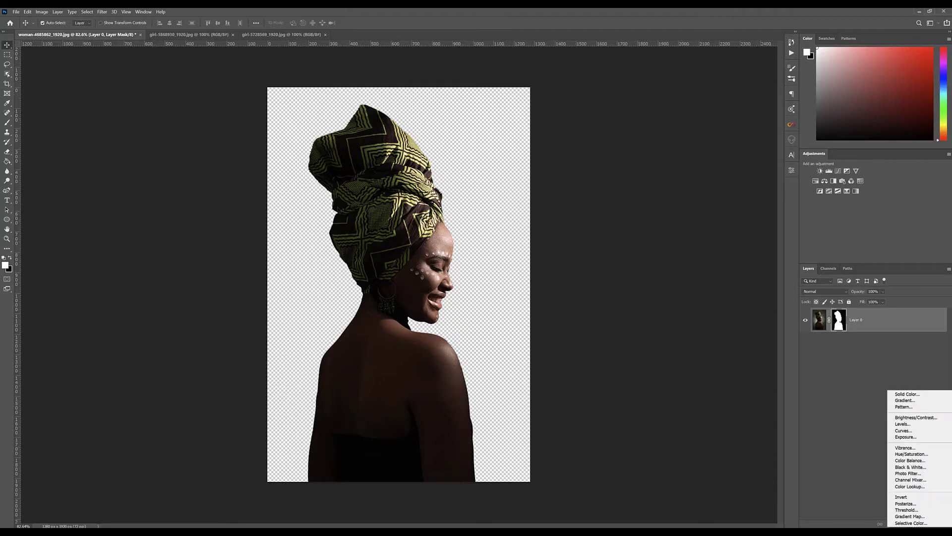
{"action": "left_click", "coordinate": [904, 395]}
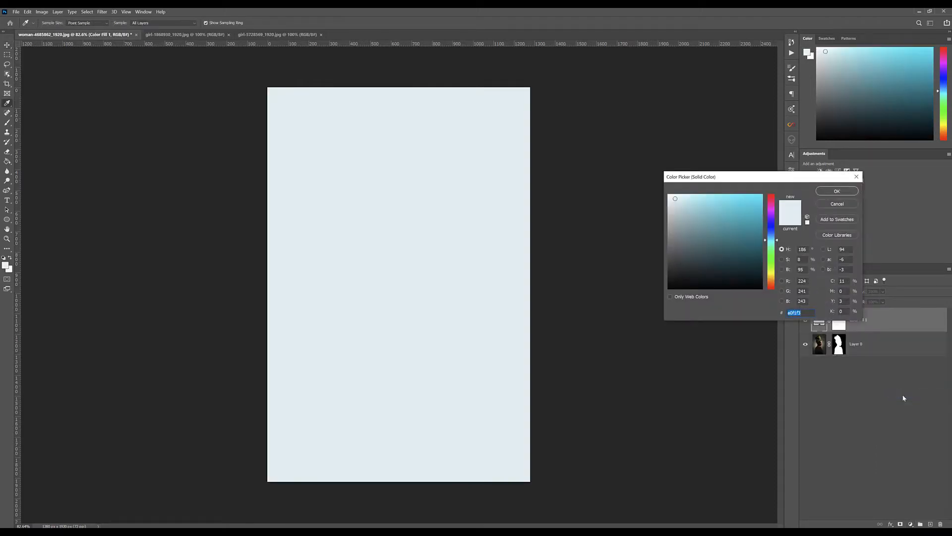
{"action": "left_click", "coordinate": [761, 232]}
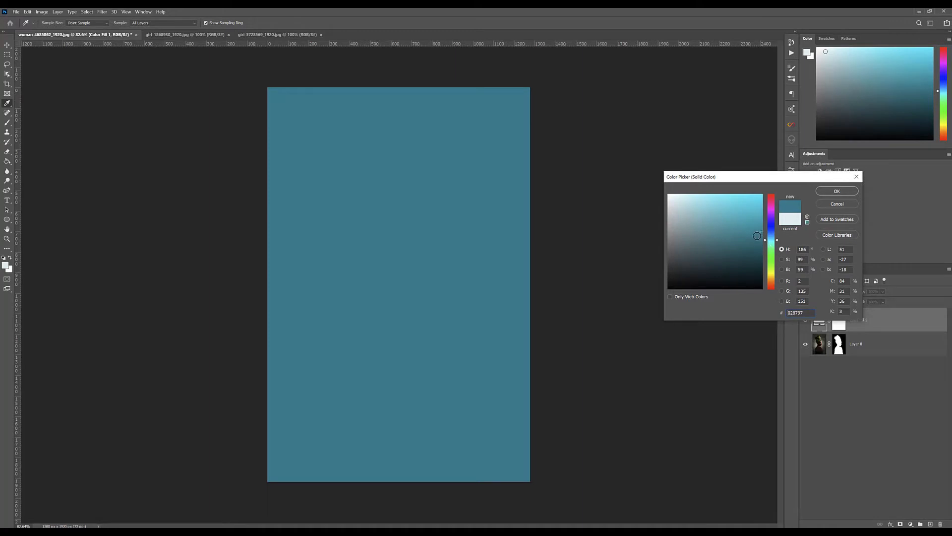
{"action": "left_click_drag", "start_coordinate": [760, 223], "coordinate": [762, 206]}
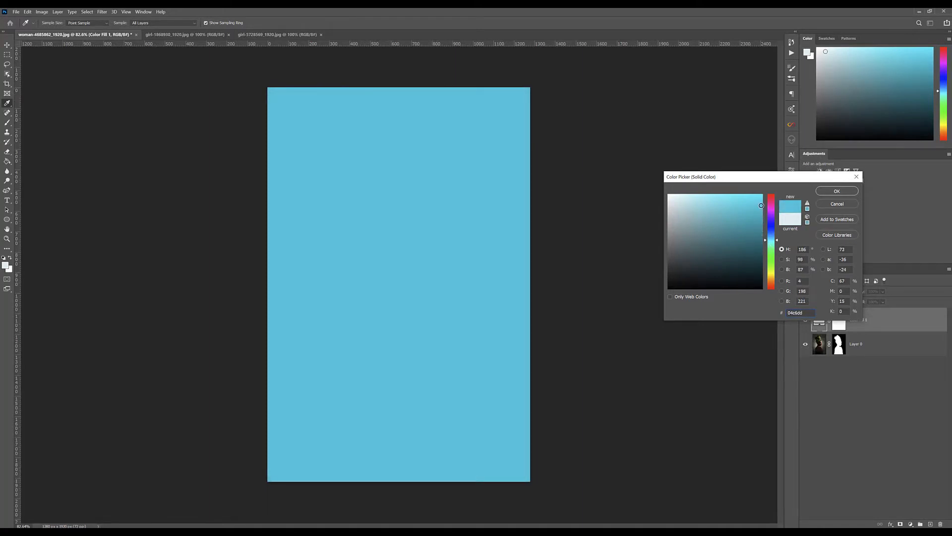
{"action": "left_click", "coordinate": [839, 192]}
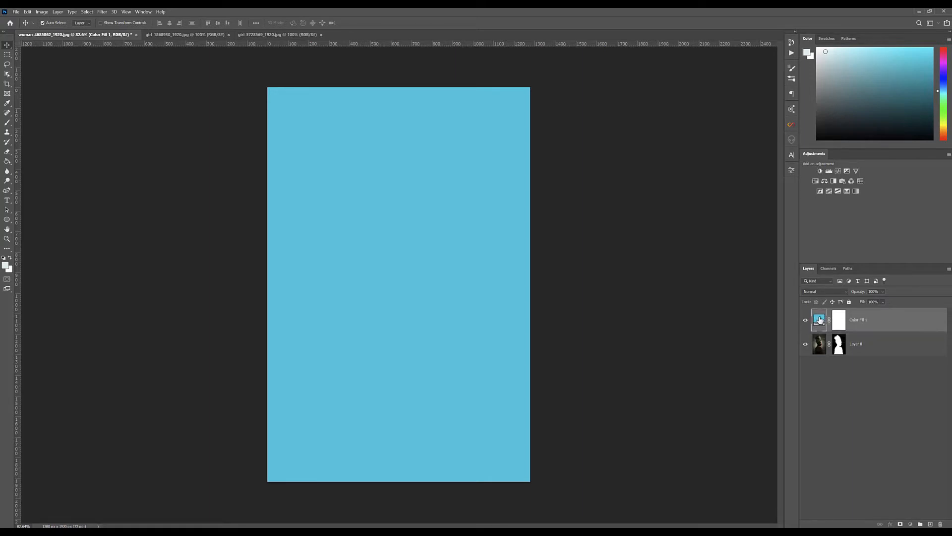
{"action": "left_click_drag", "start_coordinate": [820, 321], "coordinate": [822, 355]}
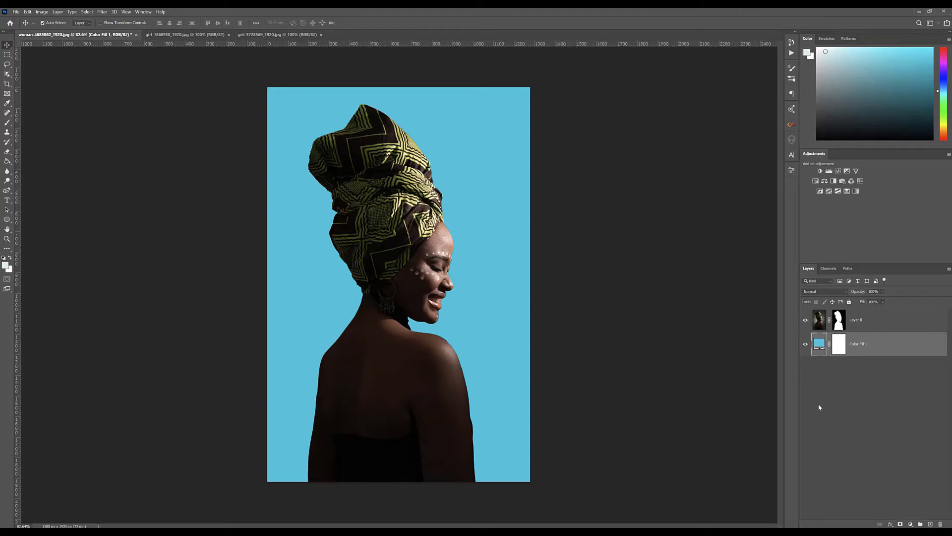
Step: Examine the woman's cut-out edges against the blue fill along the face, neck and shoulders at different magnifications
{"action": "scroll", "coordinate": [405, 365], "scroll_direction": "up", "scroll_amount": 1}
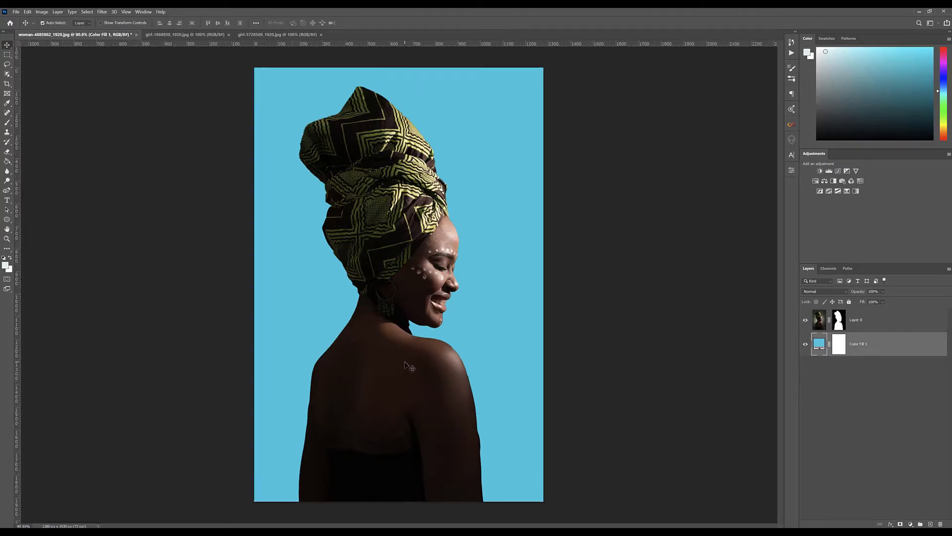
{"action": "scroll", "coordinate": [491, 307], "scroll_direction": "down", "scroll_amount": 2}
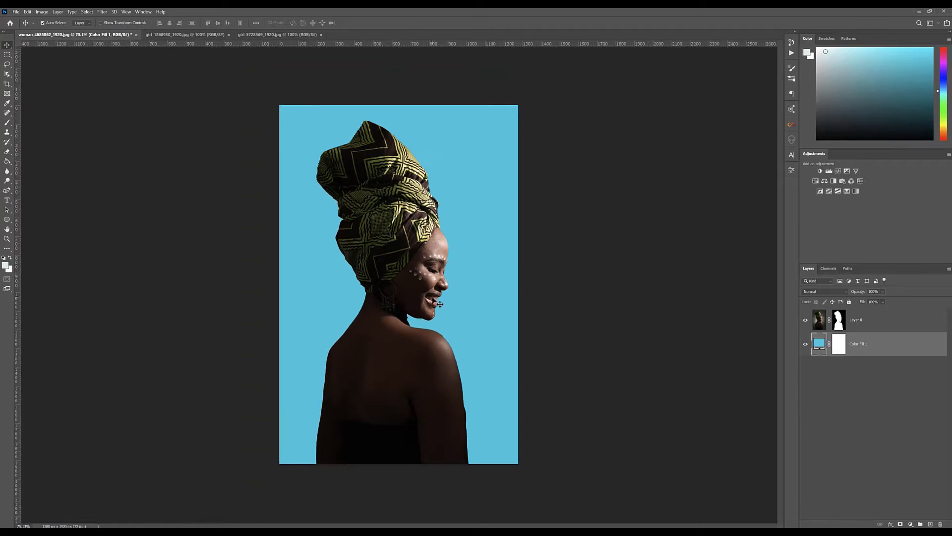
{"action": "scroll", "coordinate": [478, 310], "scroll_direction": "up", "scroll_amount": 7}
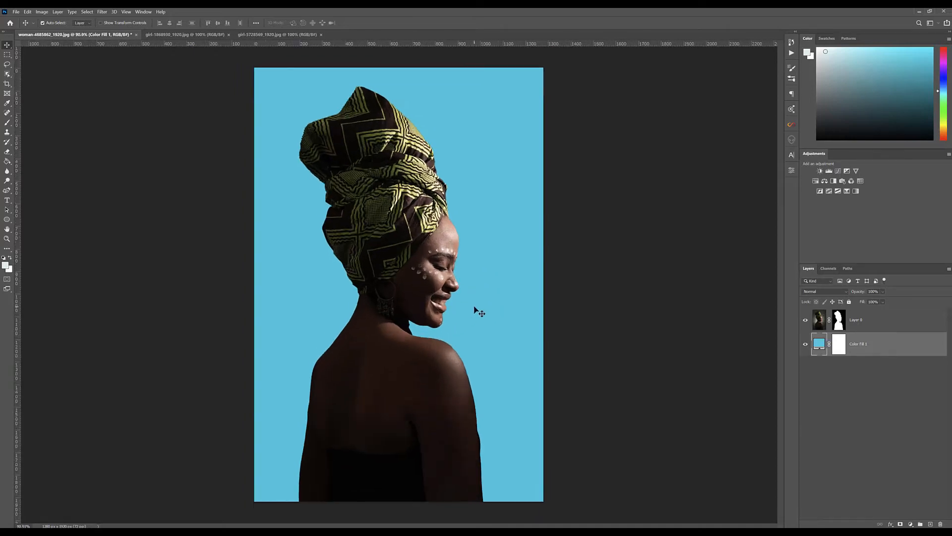
{"action": "scroll", "coordinate": [460, 238], "scroll_direction": "up", "scroll_amount": 6}
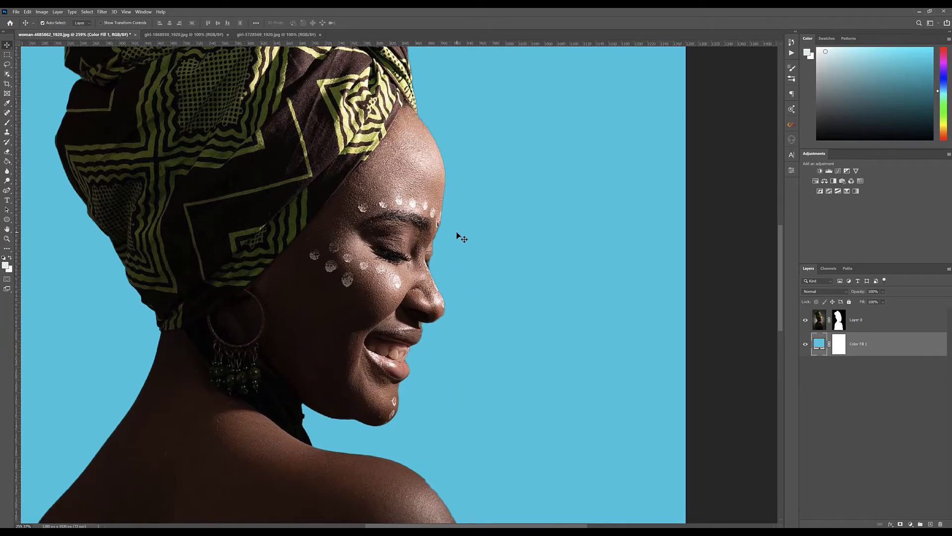
{"action": "scroll", "coordinate": [445, 259], "scroll_direction": "up", "scroll_amount": 6}
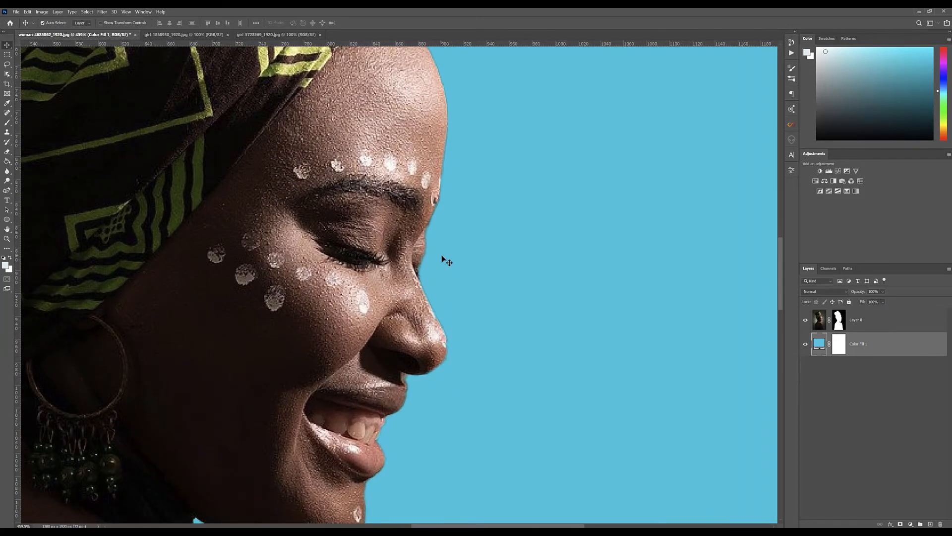
{"action": "scroll", "coordinate": [447, 260], "scroll_direction": "down", "scroll_amount": 15}
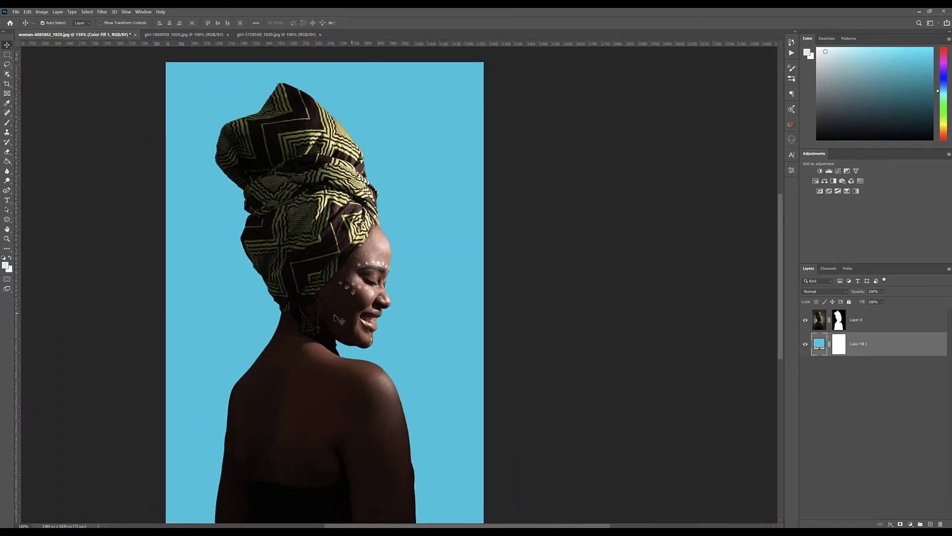
{"action": "scroll", "coordinate": [256, 416], "scroll_direction": "up", "scroll_amount": 7}
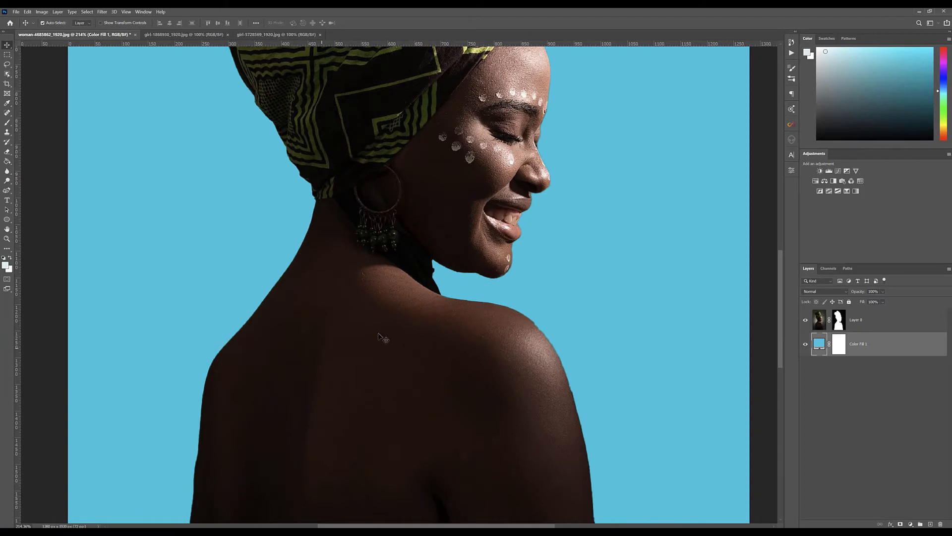
{"action": "scroll", "coordinate": [383, 337], "scroll_direction": "up", "scroll_amount": 3}
{"action": "scroll", "coordinate": [383, 338], "scroll_direction": "up", "scroll_amount": 2}
{"action": "scroll", "coordinate": [382, 337], "scroll_direction": "down", "scroll_amount": 10}
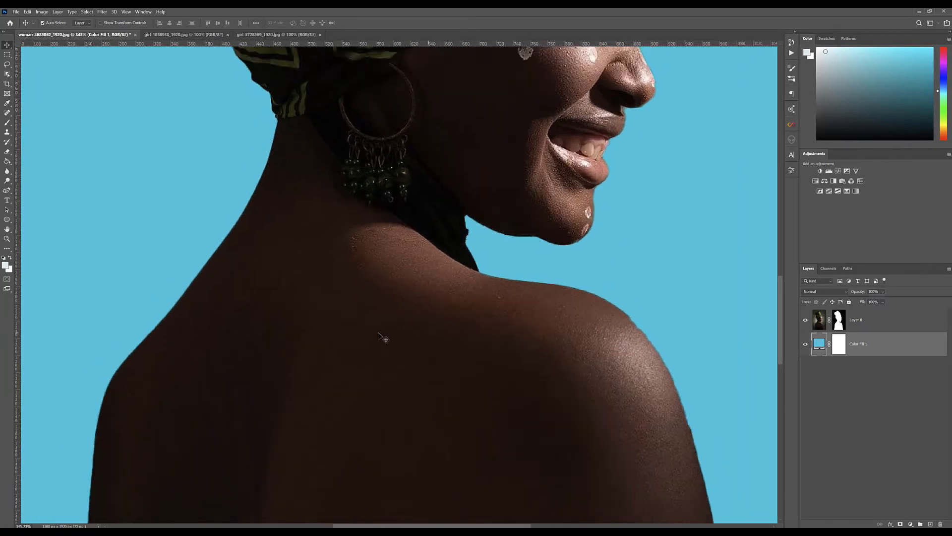
{"action": "scroll", "coordinate": [383, 337], "scroll_direction": "down", "scroll_amount": 1}
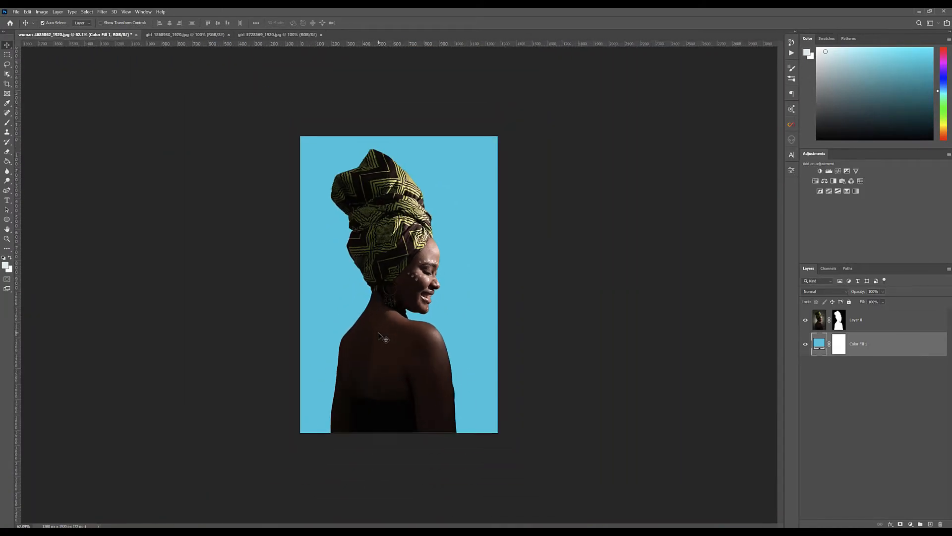
{"action": "scroll", "coordinate": [383, 338], "scroll_direction": "up", "scroll_amount": 1}
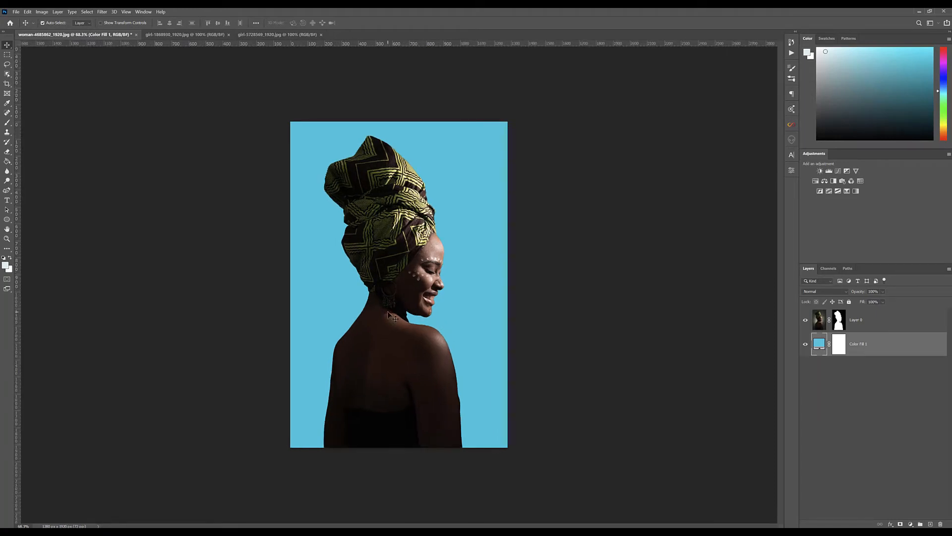
{"action": "key", "text": "ctrl+1"}
{"action": "scroll", "coordinate": [377, 267], "scroll_direction": "up", "scroll_amount": 6}
{"action": "scroll", "coordinate": [320, 281], "scroll_direction": "up", "scroll_amount": 5}
{"action": "scroll", "coordinate": [401, 320], "scroll_direction": "down", "scroll_amount": 8}
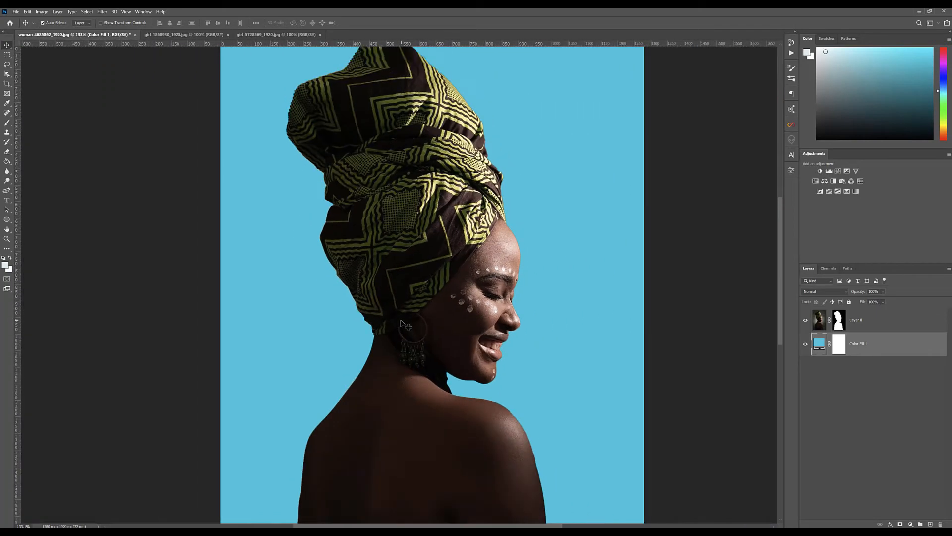
{"action": "scroll", "coordinate": [403, 324], "scroll_direction": "down", "scroll_amount": 3}
Step: Apply the Minimum filter to the woman's layer mask with a radius of 2 pixels, preserving Squareness
{"action": "left_click", "coordinate": [839, 320]}
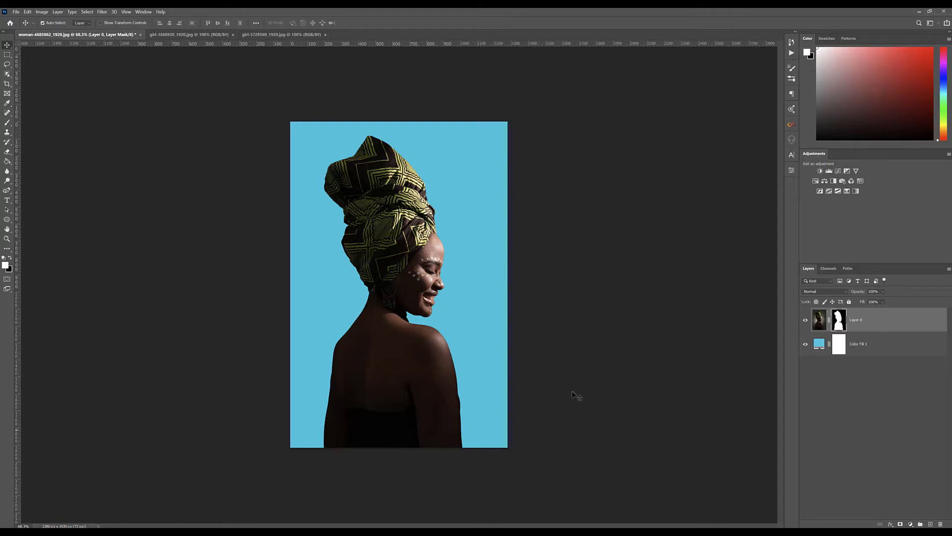
{"action": "left_click", "coordinate": [102, 12]}
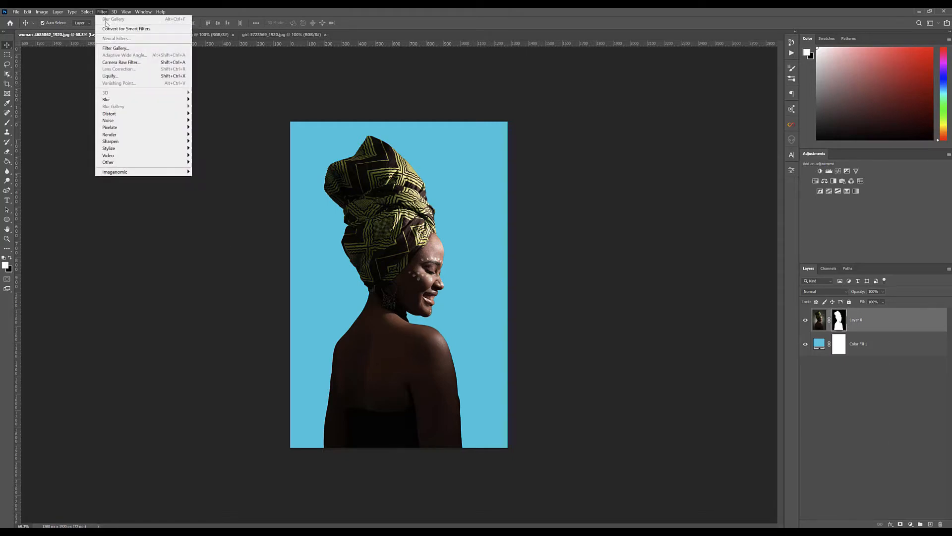
{"action": "mouse_move", "coordinate": [112, 162]}
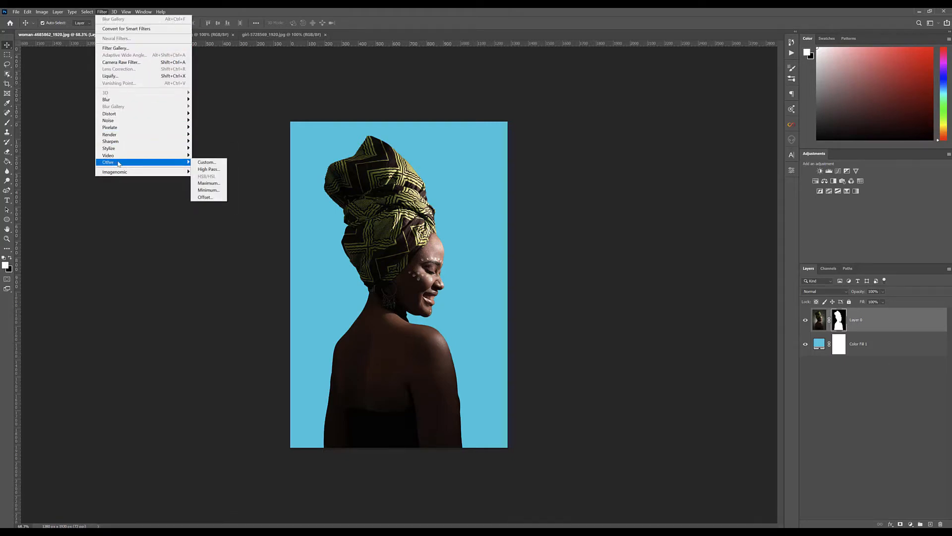
{"action": "left_click", "coordinate": [210, 190]}
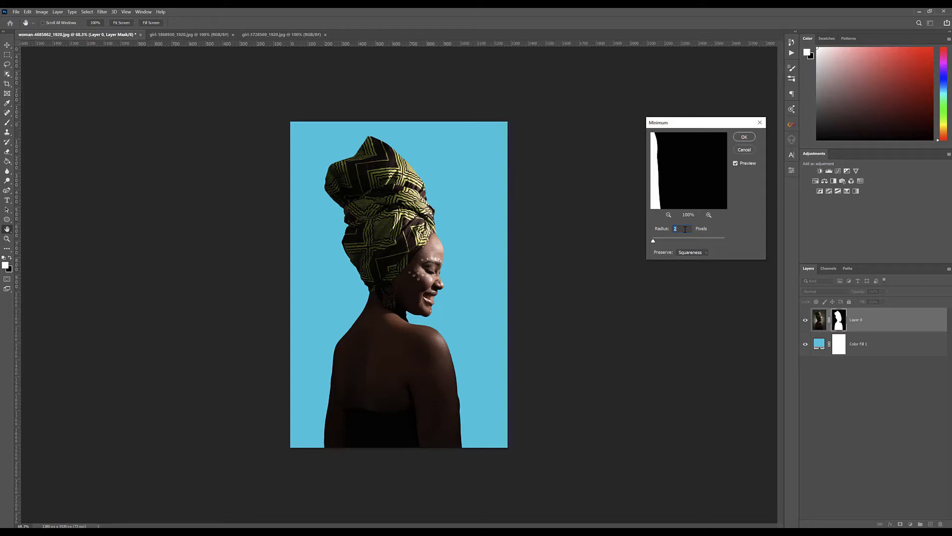
{"action": "left_click", "coordinate": [750, 137]}
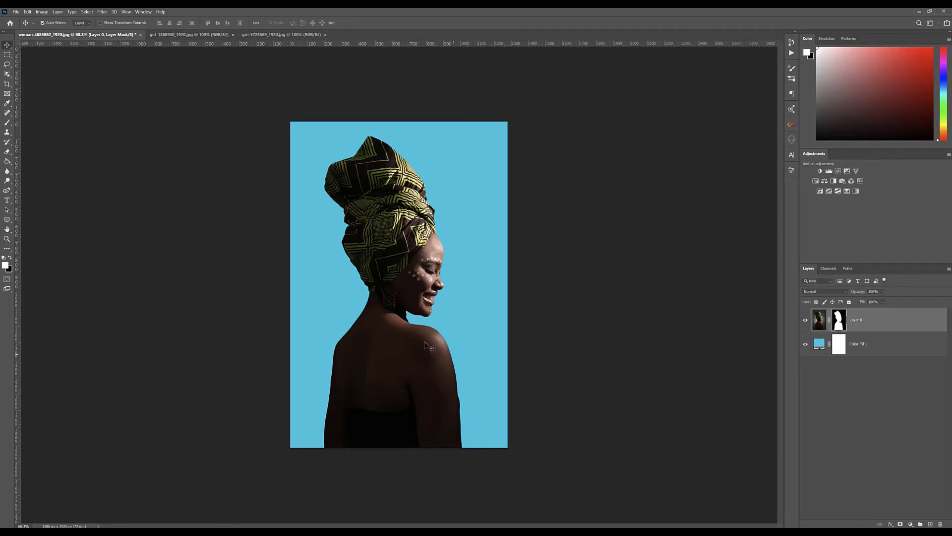
Step: Inspect the tightened cut-out edges up close, view the layer mask on its own, and return to the whole image
{"action": "scroll", "coordinate": [425, 342], "scroll_direction": "up", "scroll_amount": 17}
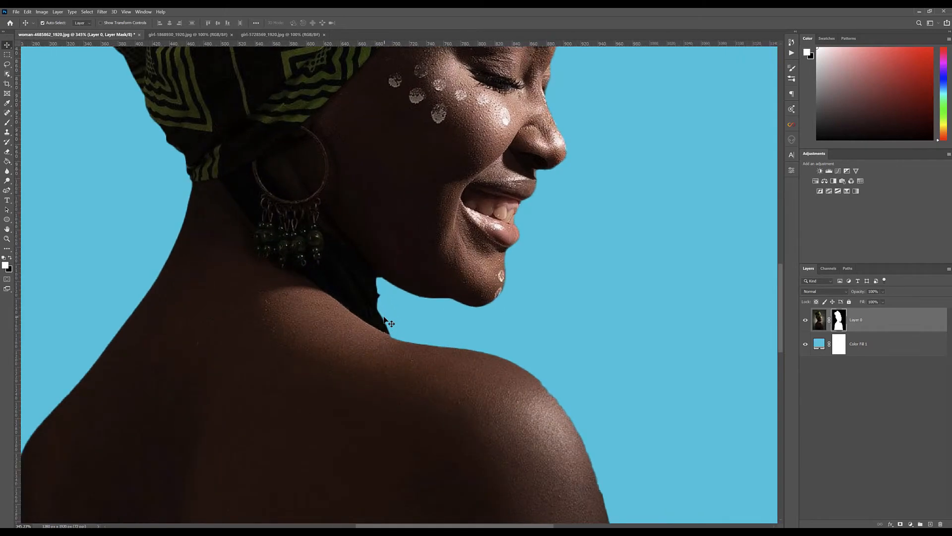
{"action": "scroll", "coordinate": [385, 318], "scroll_direction": "down", "scroll_amount": 17}
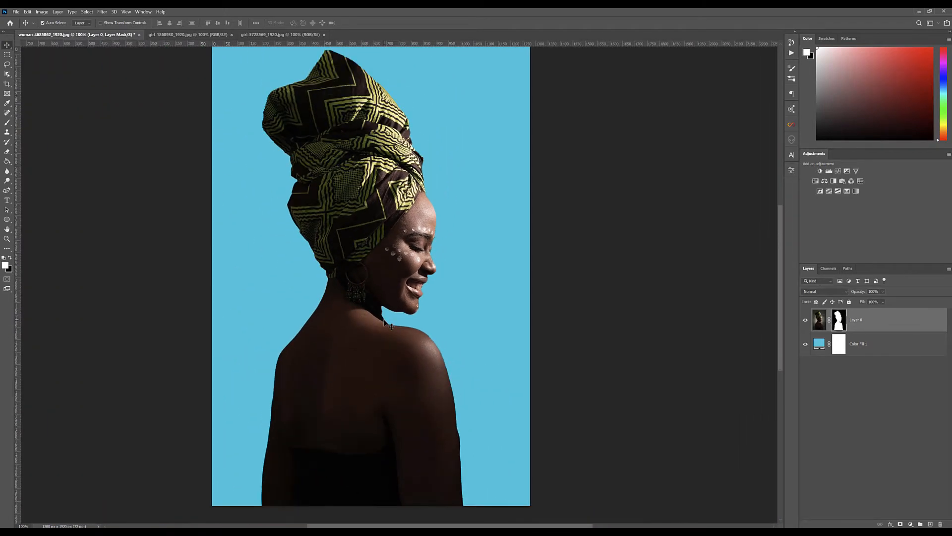
{"action": "key", "text": "ctrl+0"}
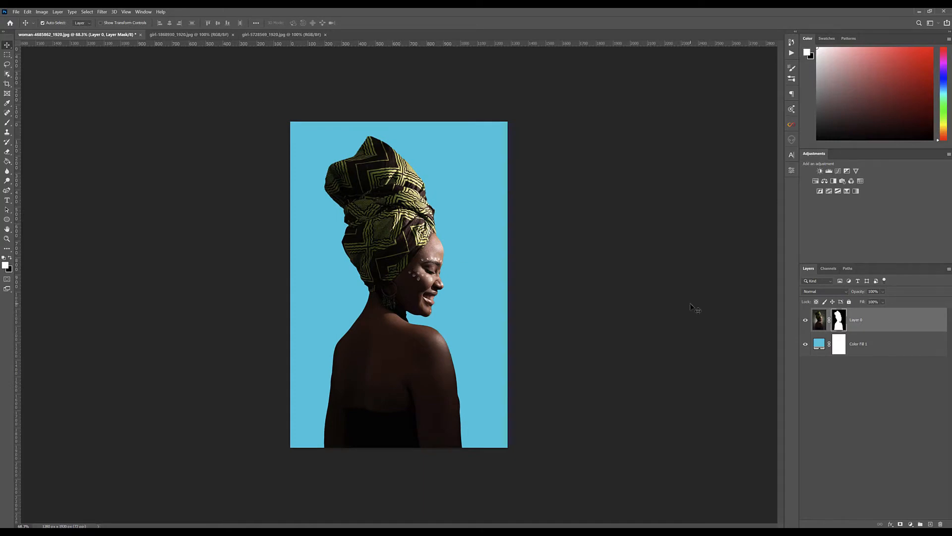
{"action": "scroll", "coordinate": [418, 327], "scroll_direction": "up", "scroll_amount": 3}
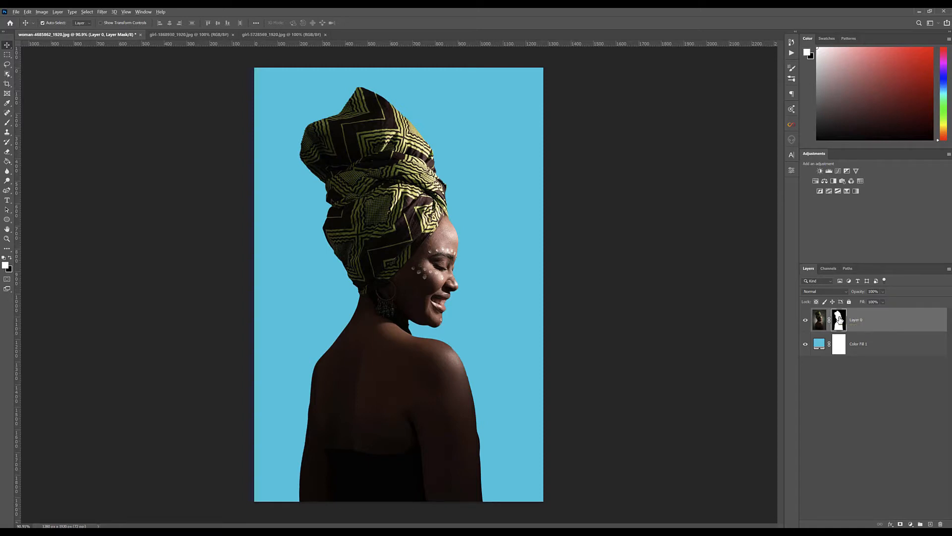
{"action": "left_click", "coordinate": [839, 320], "text": "alt"}
{"action": "mouse_move", "coordinate": [780, 302]}
{"action": "left_mouse_down"}
{"action": "mouse_move", "coordinate": [778, 252]}
{"action": "mouse_move", "coordinate": [764, 412]}
{"action": "mouse_move", "coordinate": [774, 280]}
{"action": "mouse_move", "coordinate": [776, 301]}
{"action": "mouse_move", "coordinate": [782, 295]}
{"action": "left_mouse_up"}
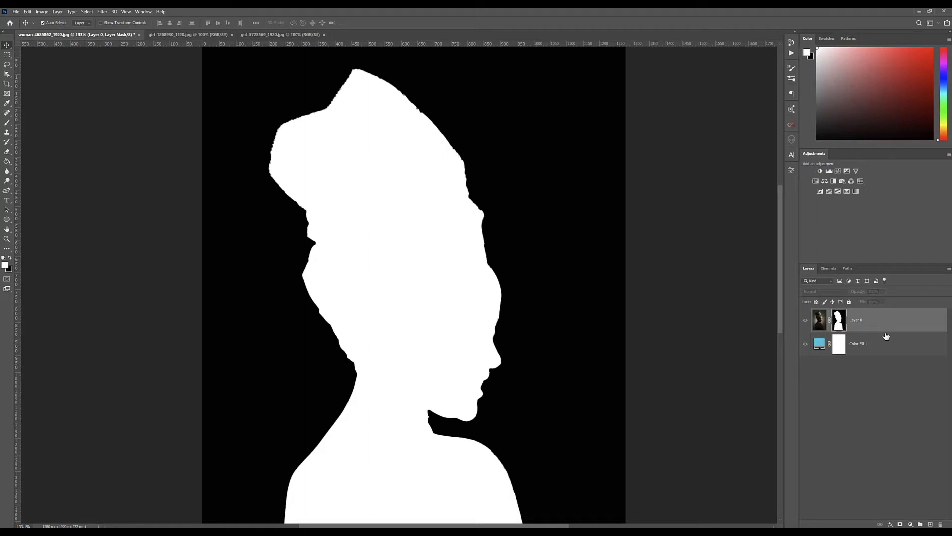
{"action": "left_click", "coordinate": [842, 321], "text": "alt"}
{"action": "key", "text": "ctrl+0"}
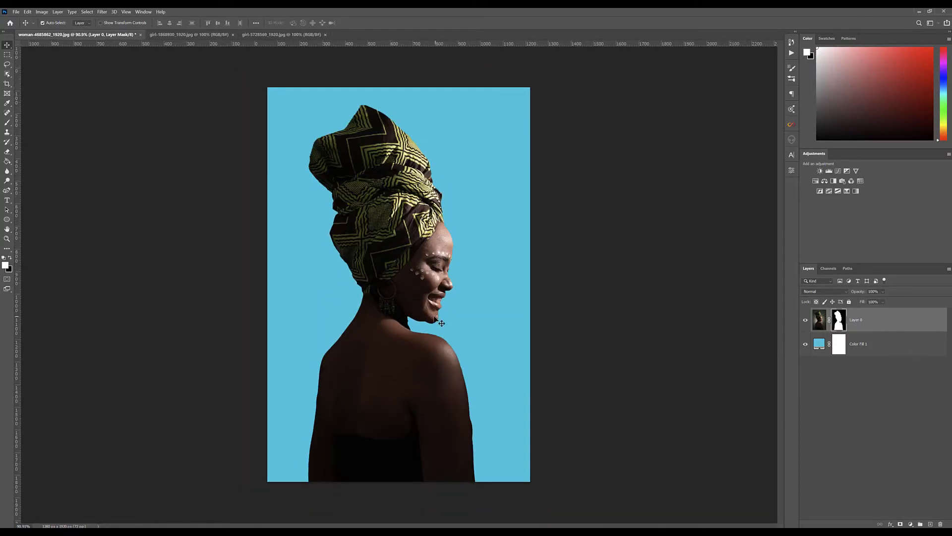
Step: Change the solid color fill behind the woman to a dark slate grey (#495759)
{"action": "left_click", "coordinate": [819, 347]}
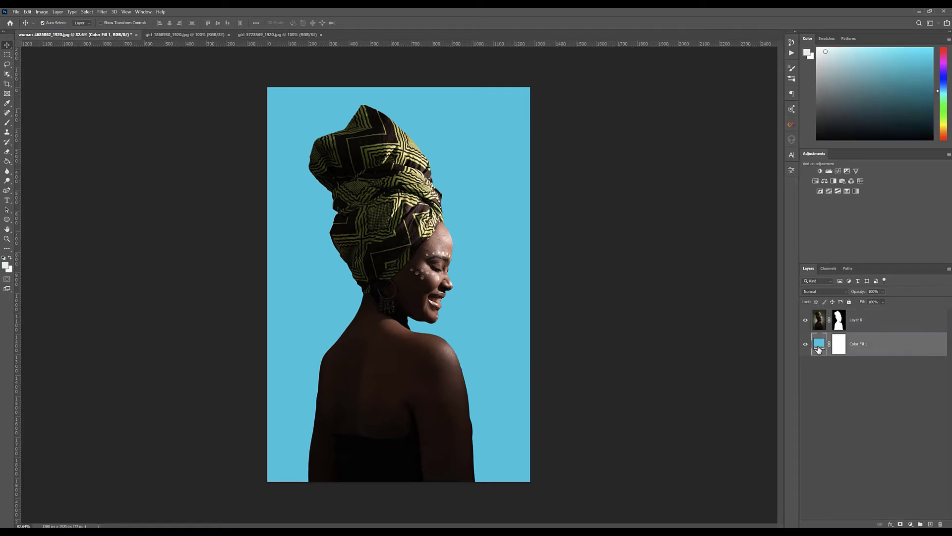
{"action": "double_click", "coordinate": [819, 347]}
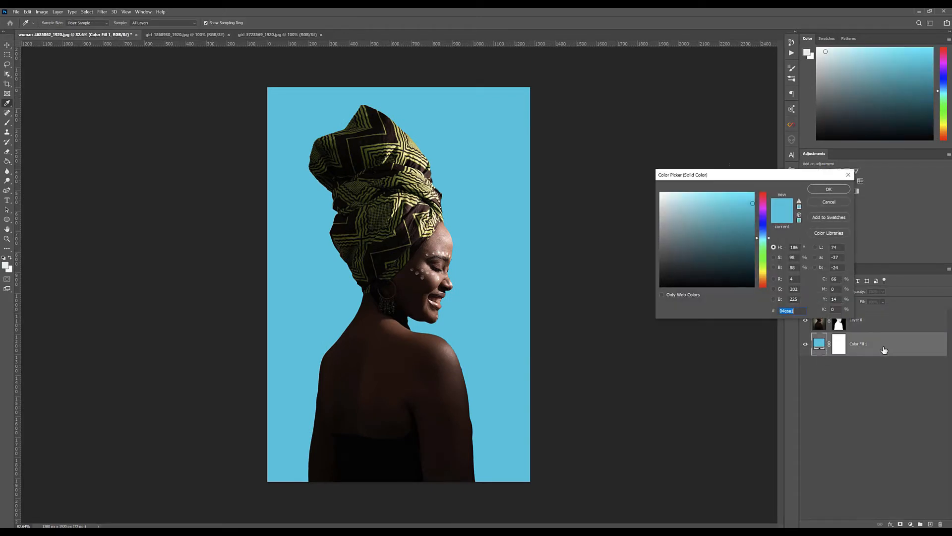
{"action": "left_click_drag", "start_coordinate": [694, 173], "coordinate": [667, 161]}
{"action": "left_click", "coordinate": [650, 243]}
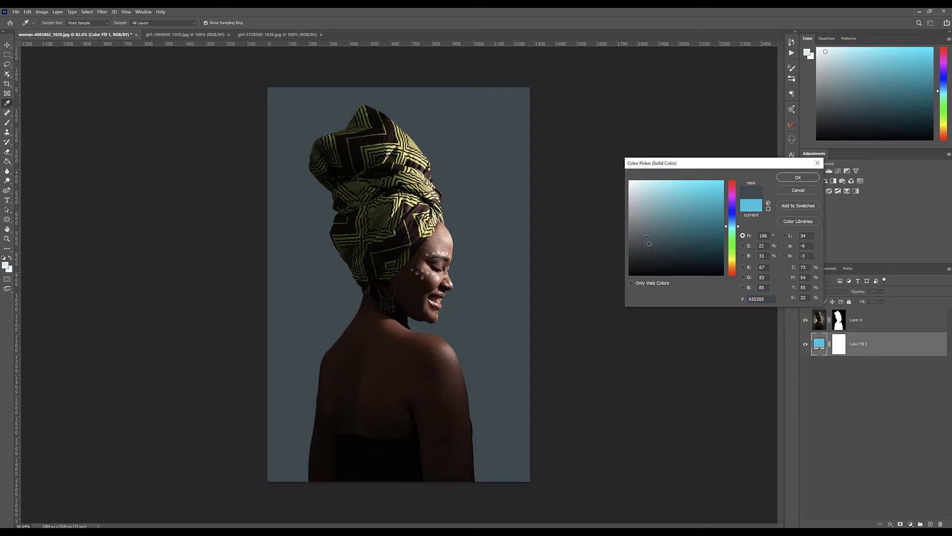
{"action": "left_click_drag", "start_coordinate": [648, 243], "coordinate": [646, 242]}
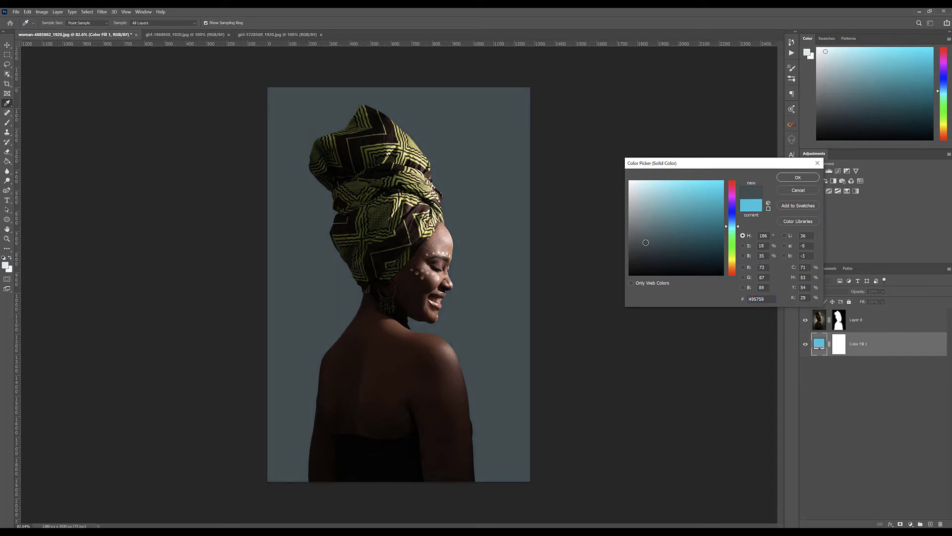
{"action": "left_click", "coordinate": [799, 176]}
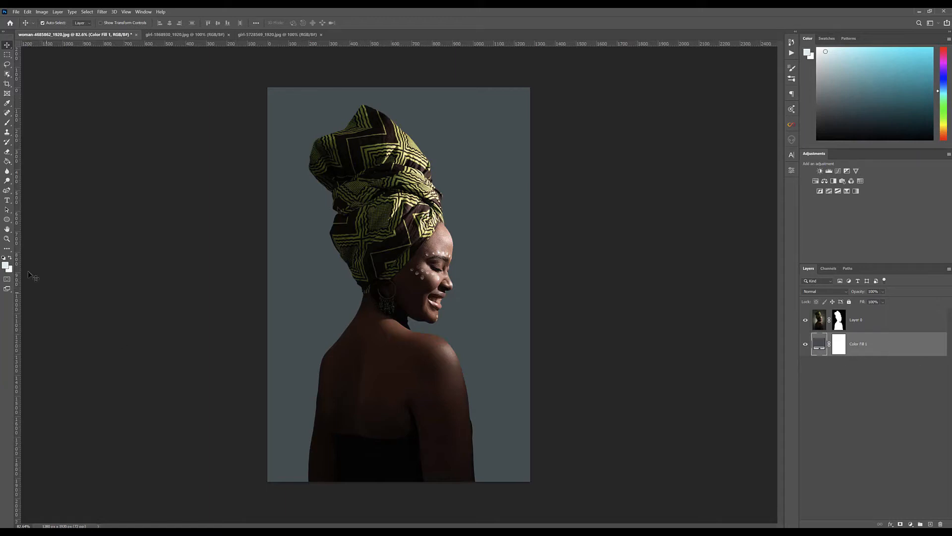
Step: Draw a large white circle, nearly as wide as the canvas, behind the woman's head and shift it slightly sideways
{"action": "left_click", "coordinate": [7, 219]}
{"action": "left_click_drag", "start_coordinate": [282, 124], "coordinate": [518, 358]}
{"action": "left_click", "coordinate": [7, 45]}
{"action": "left_click", "coordinate": [768, 168]}
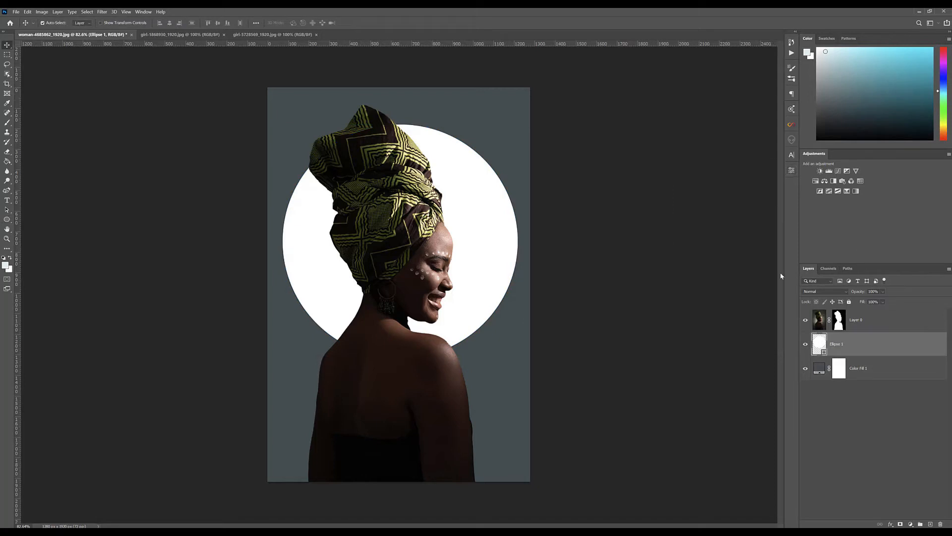
{"action": "left_click_drag", "start_coordinate": [484, 259], "coordinate": [488, 264]}
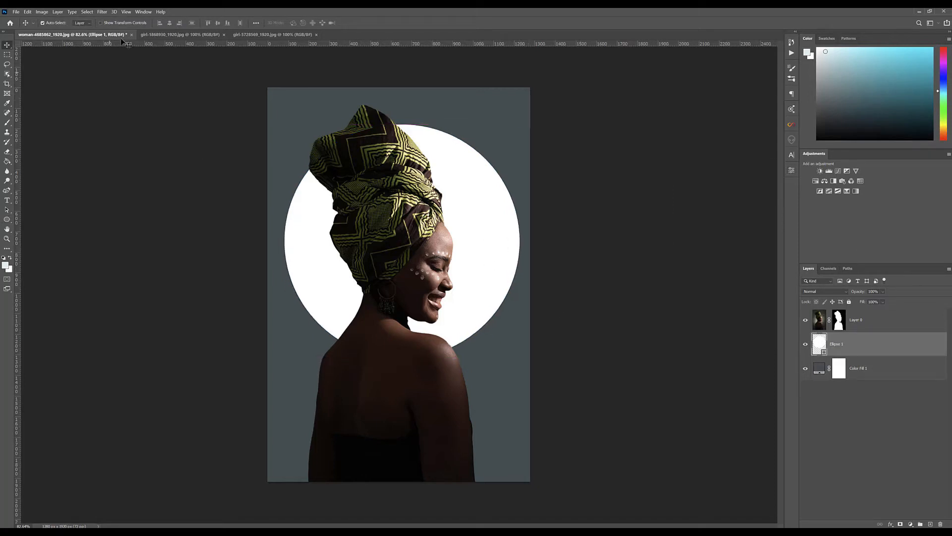
Step: Apply a heavy Field Blur to the white circle as a smart object and lower its layer opacity to 46%
{"action": "left_click", "coordinate": [102, 12]}
{"action": "mouse_move", "coordinate": [113, 109]}
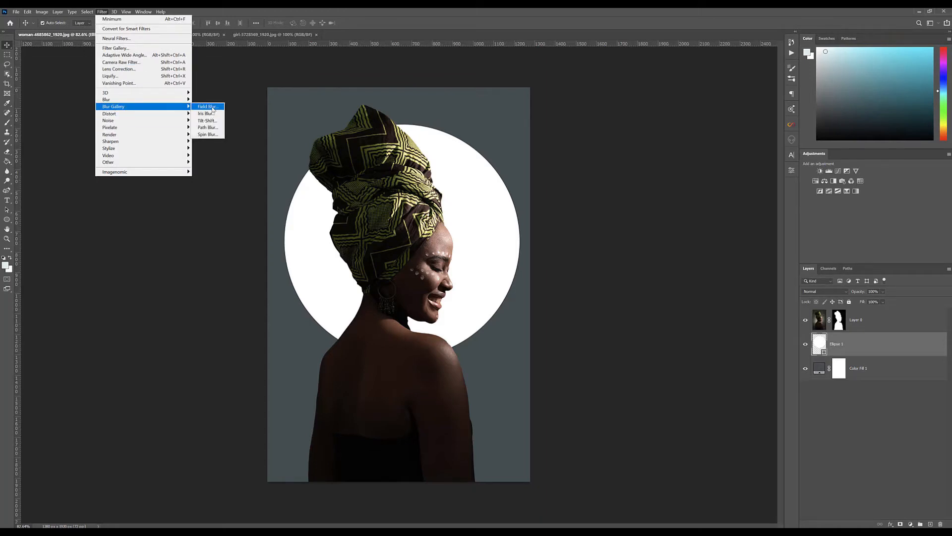
{"action": "left_click", "coordinate": [208, 107]}
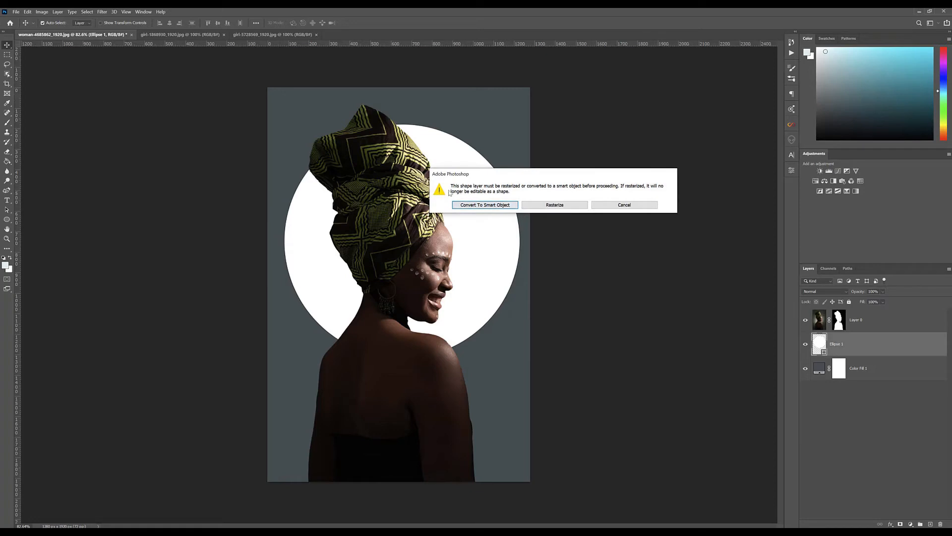
{"action": "left_click", "coordinate": [485, 204]}
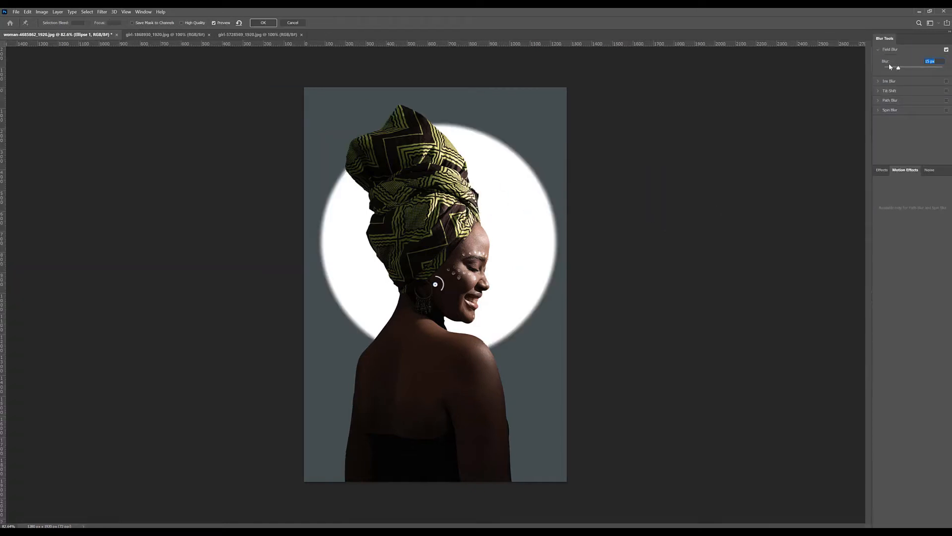
{"action": "left_click_drag", "start_coordinate": [899, 69], "coordinate": [928, 69]}
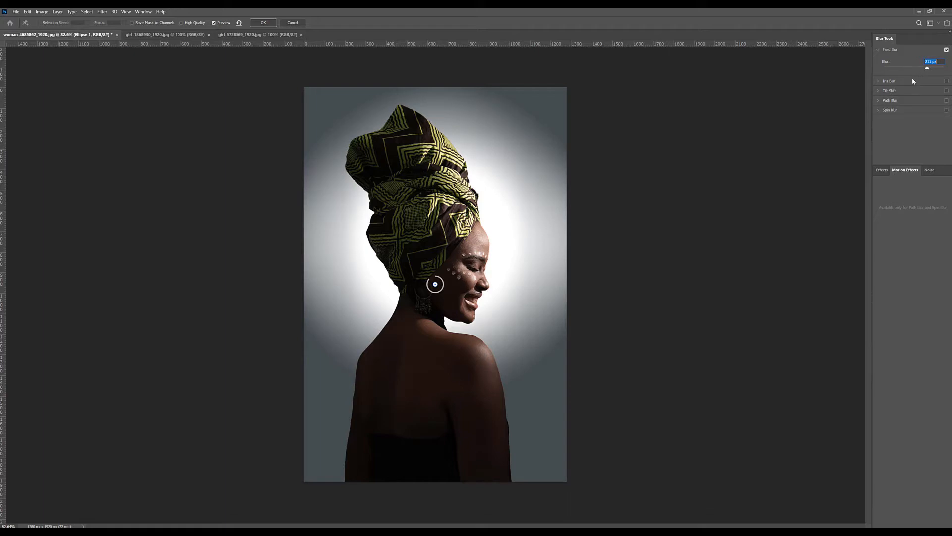
{"action": "left_click", "coordinate": [265, 23]}
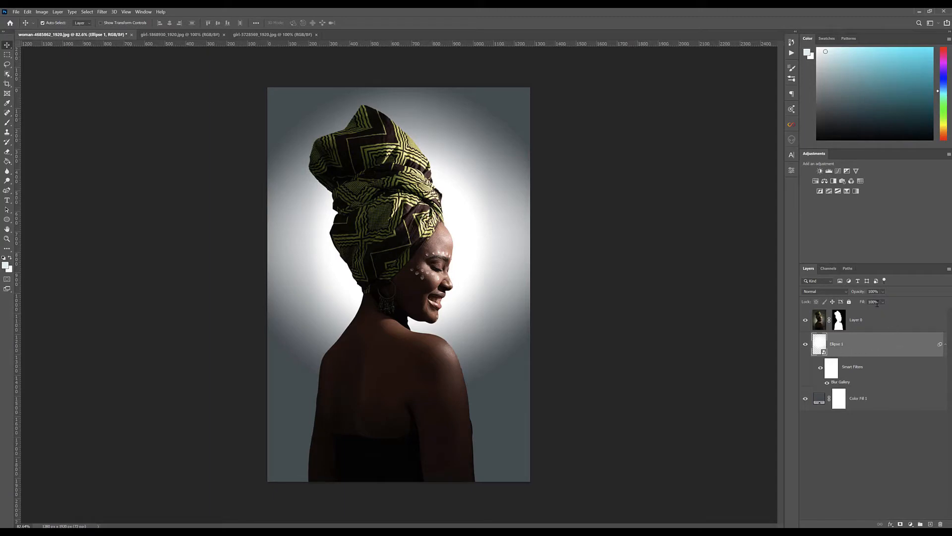
{"action": "left_click_drag", "start_coordinate": [861, 294], "coordinate": [832, 294]}
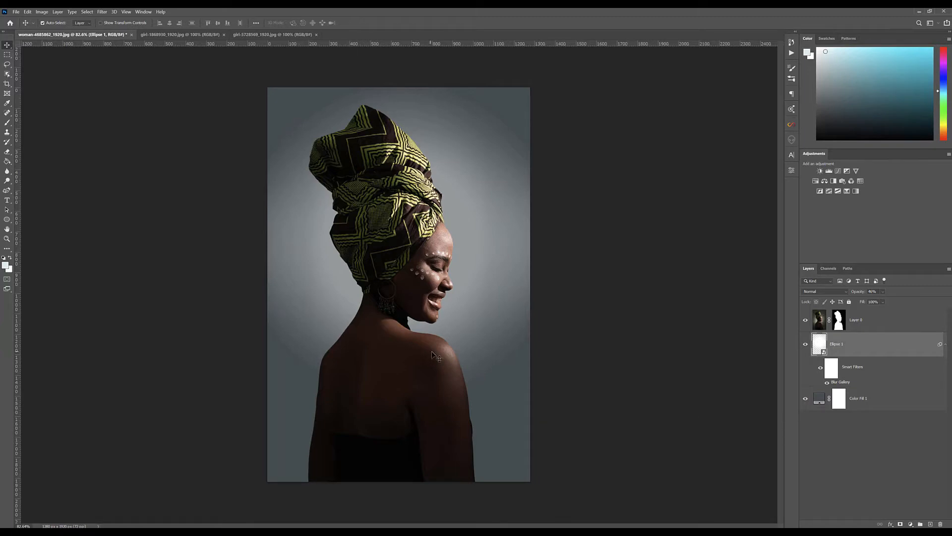
Step: Hide the solid color fill and the blurred circle layer behind the woman
{"action": "scroll", "coordinate": [503, 302], "scroll_direction": "down", "scroll_amount": 2}
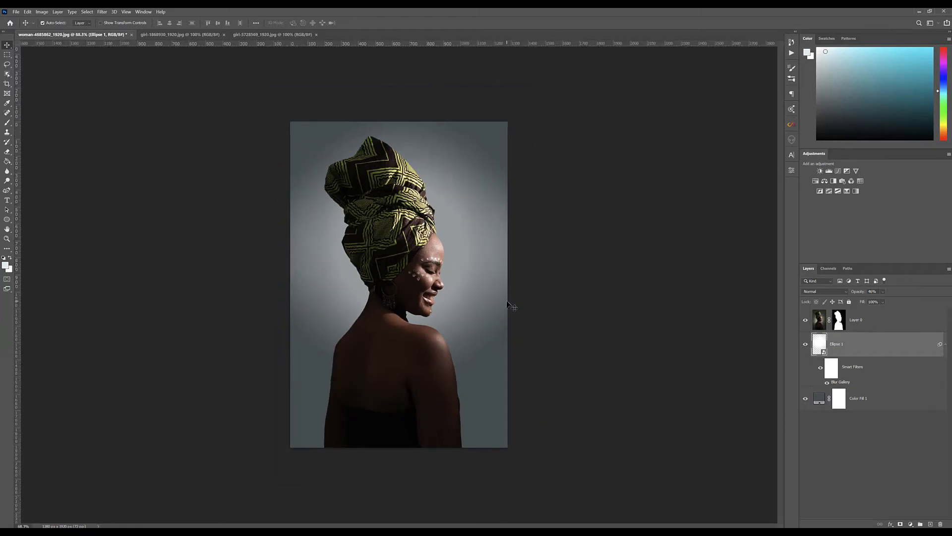
{"action": "scroll", "coordinate": [503, 302], "scroll_direction": "up", "scroll_amount": 2}
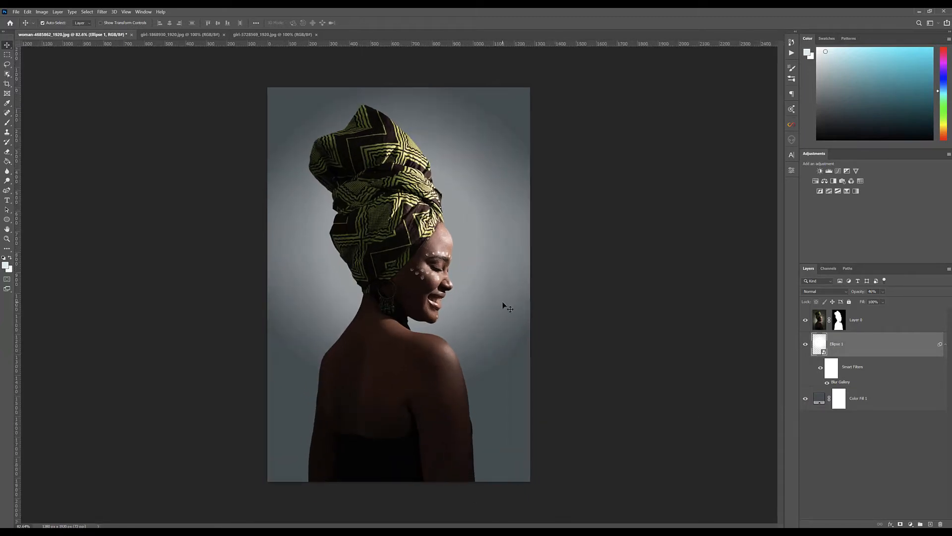
{"action": "scroll", "coordinate": [503, 304], "scroll_direction": "down", "scroll_amount": 1}
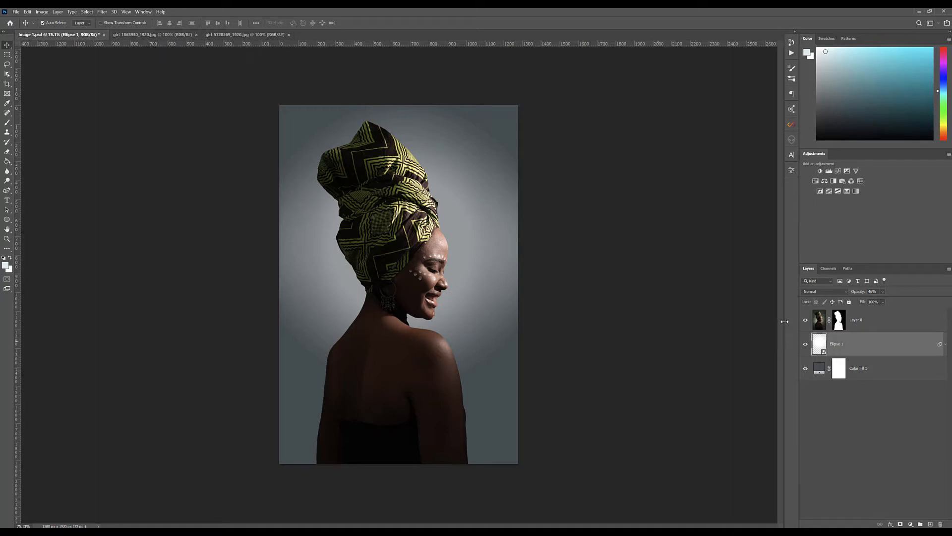
{"action": "left_click", "coordinate": [807, 369]}
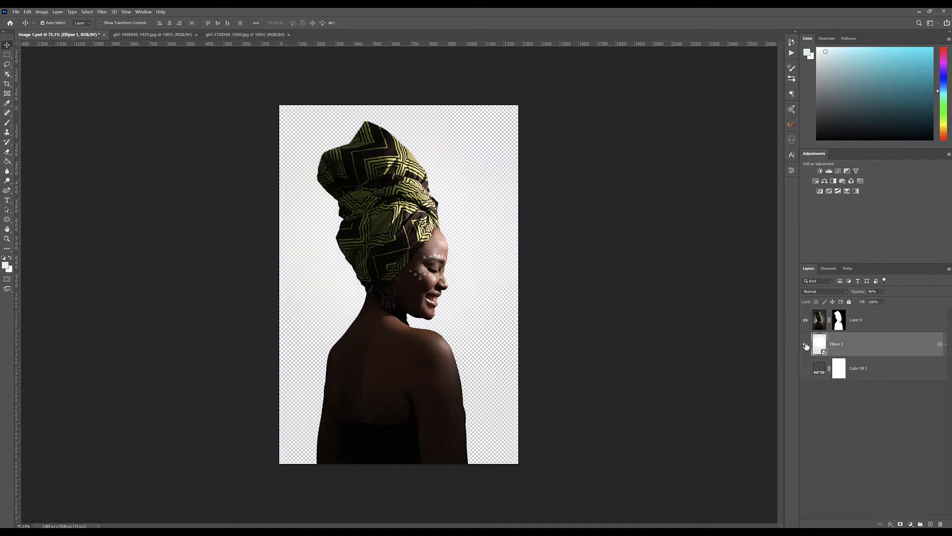
{"action": "left_click", "coordinate": [805, 345]}
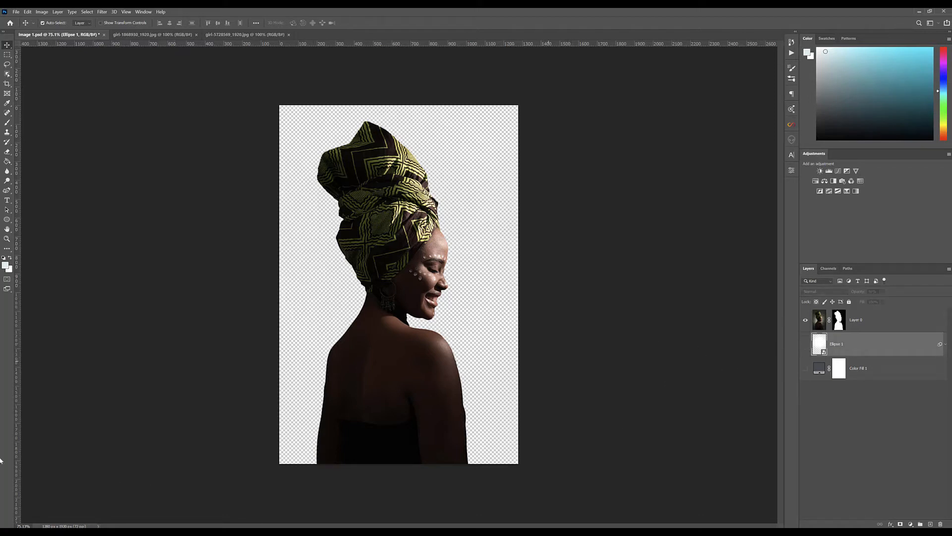
Step: Switch to File Explorer and open couch-1835923_1920 from the PHOTOSHOP folder with Adobe Photoshop 2021
{"action": "left_click", "coordinate": [53, 533]}
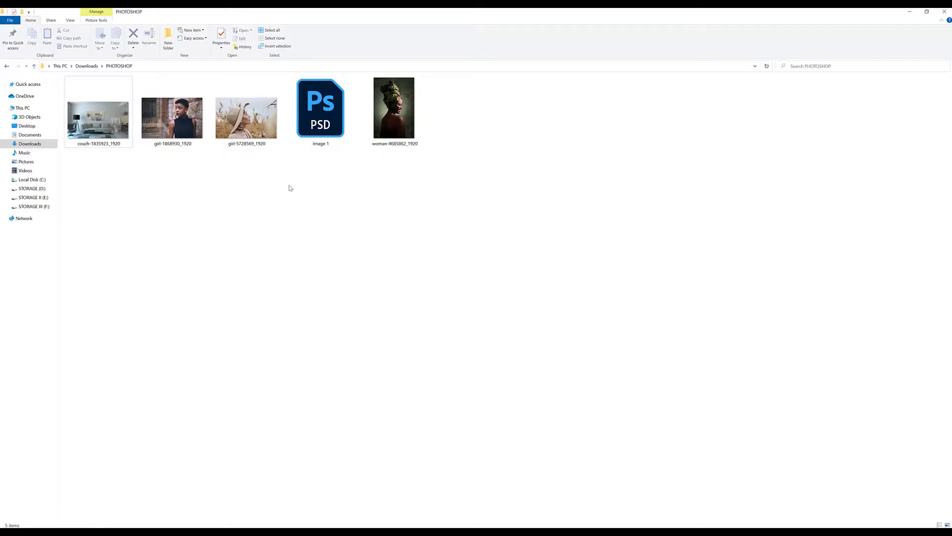
{"action": "left_click", "coordinate": [100, 112]}
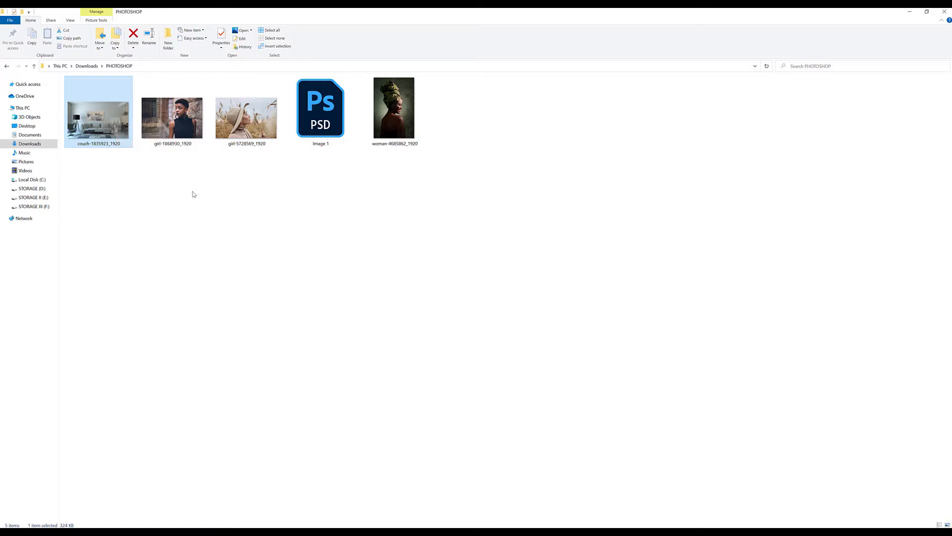
{"action": "right_click", "coordinate": [105, 118]}
{"action": "mouse_move", "coordinate": [155, 294]}
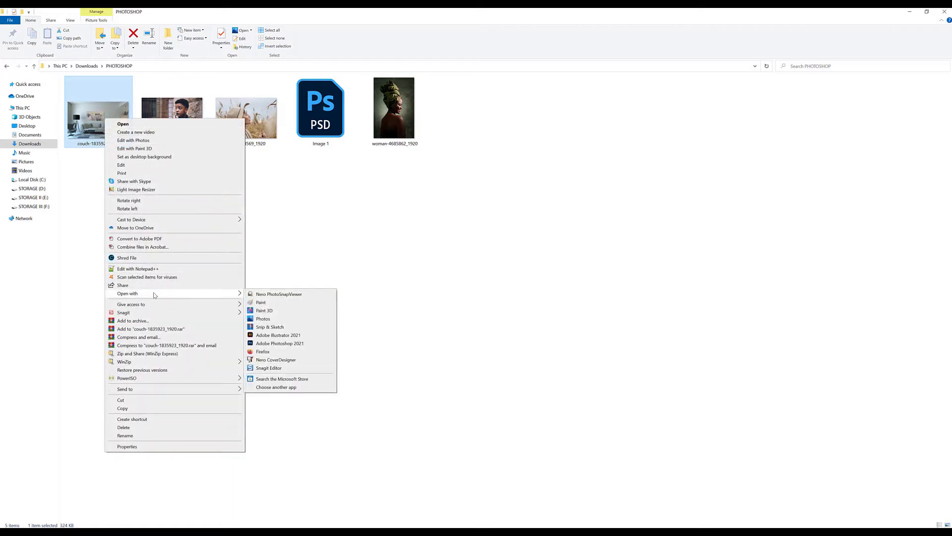
{"action": "left_click", "coordinate": [289, 345]}
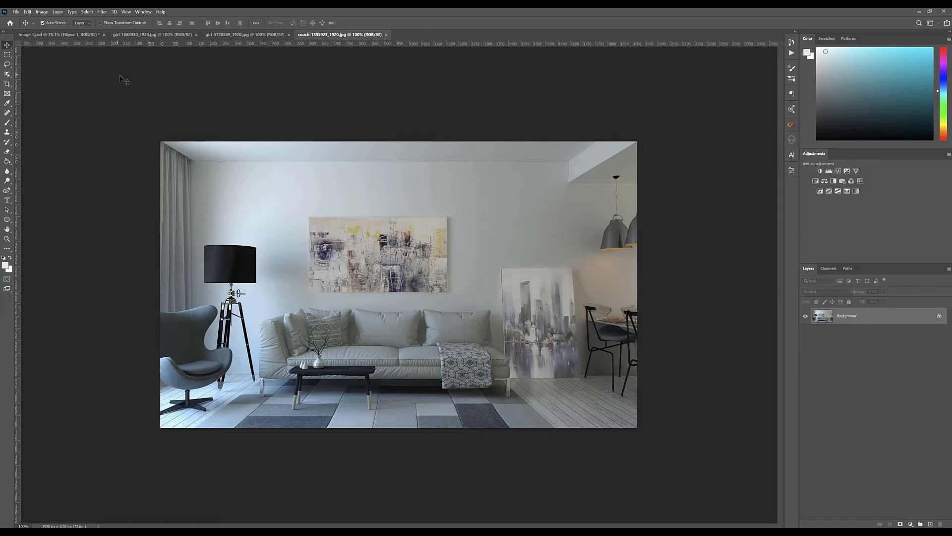
Step: Bring the living-room photo into Image 1.psd behind the woman and nudge it slightly sideways
{"action": "left_click", "coordinate": [58, 35]}
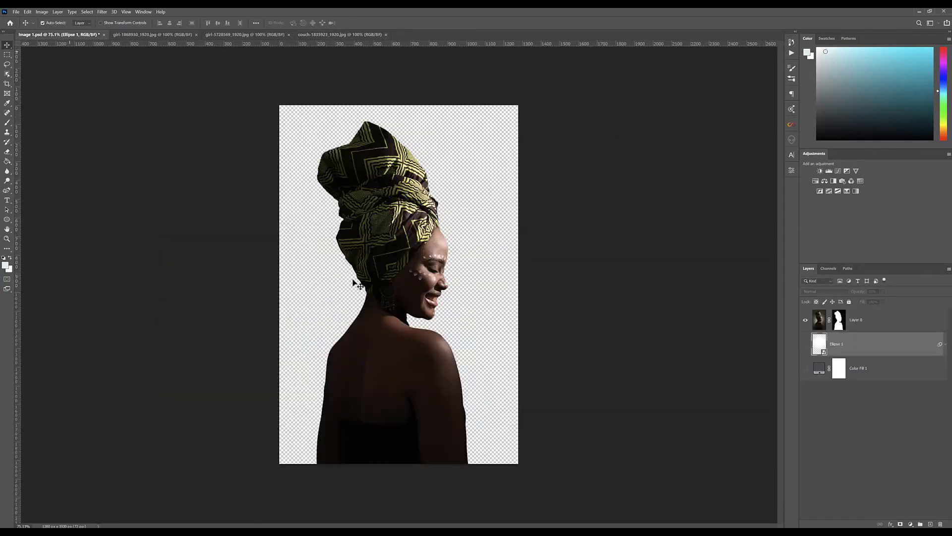
{"action": "left_click", "coordinate": [320, 35]}
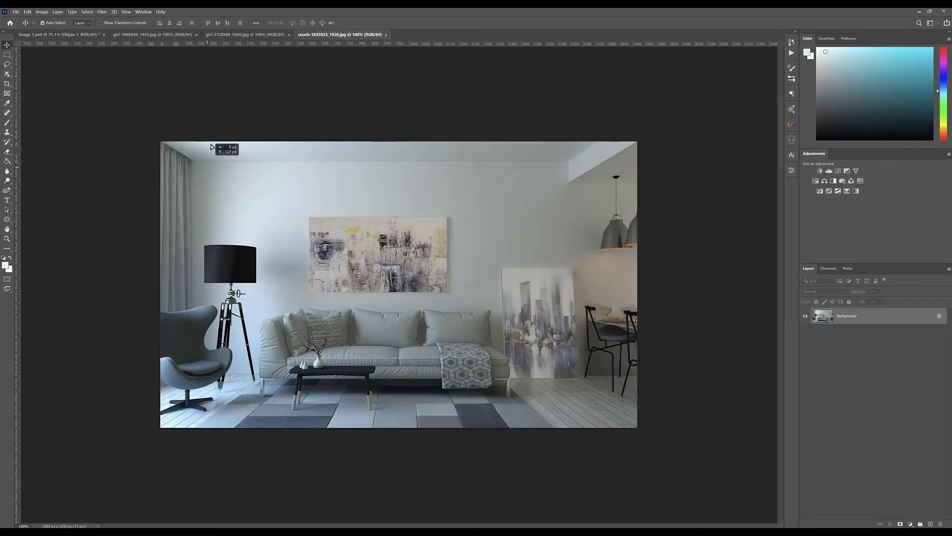
{"action": "left_click", "coordinate": [67, 35]}
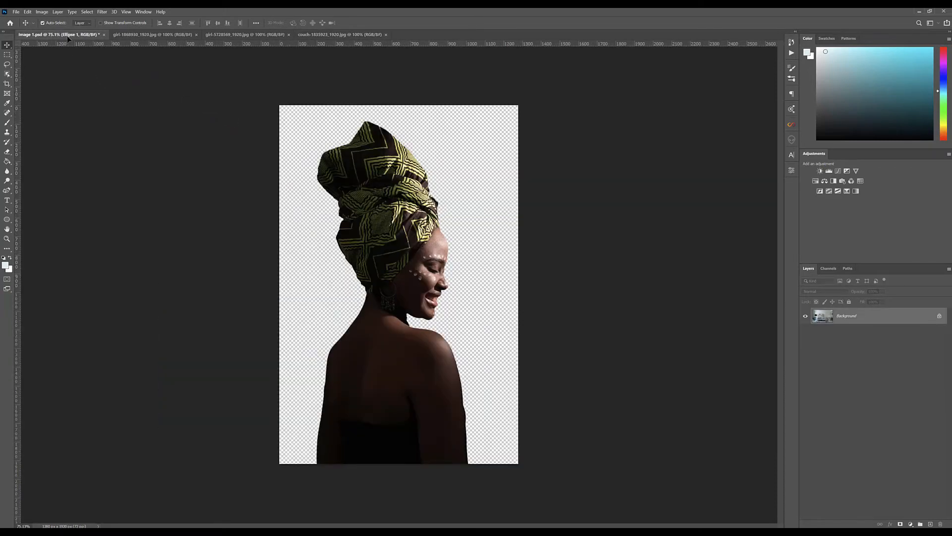
{"action": "left_click_drag", "start_coordinate": [88, 45], "coordinate": [362, 285]}
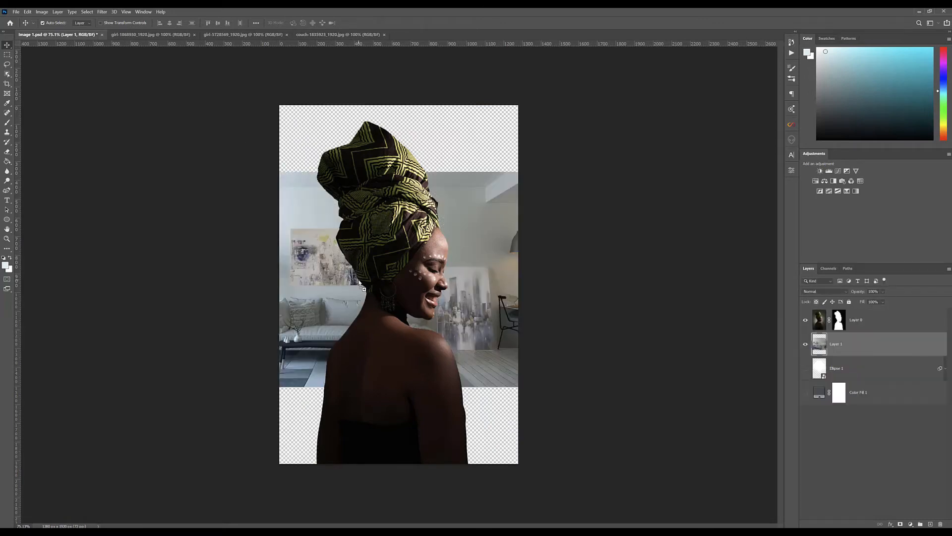
{"action": "left_click_drag", "start_coordinate": [500, 278], "coordinate": [507, 277]}
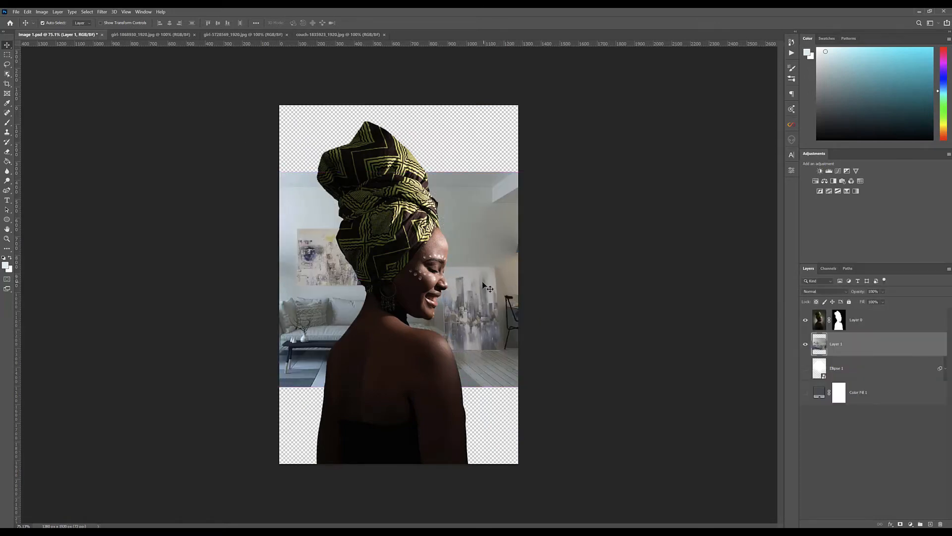
Step: Scale the living-room layer proportionally to about 228% so it fills the canvas, and reposition it behind the woman
{"action": "left_click", "coordinate": [101, 24]}
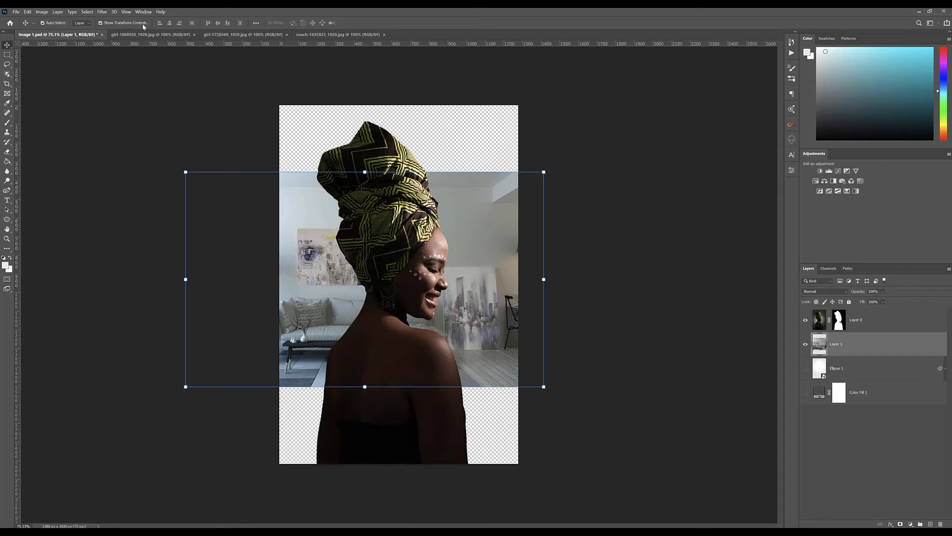
{"action": "left_click_drag", "start_coordinate": [543, 172], "coordinate": [743, 51]}
{"action": "left_click_drag", "start_coordinate": [186, 387], "coordinate": [21, 499]}
{"action": "left_click_drag", "start_coordinate": [743, 498], "coordinate": [811, 535]}
{"action": "mouse_move", "coordinate": [495, 329]}
{"action": "left_mouse_down"}
{"action": "mouse_move", "coordinate": [496, 317]}
{"action": "mouse_move", "coordinate": [448, 320]}
{"action": "mouse_move", "coordinate": [472, 303]}
{"action": "mouse_move", "coordinate": [480, 312]}
{"action": "mouse_move", "coordinate": [460, 312]}
{"action": "left_mouse_up"}
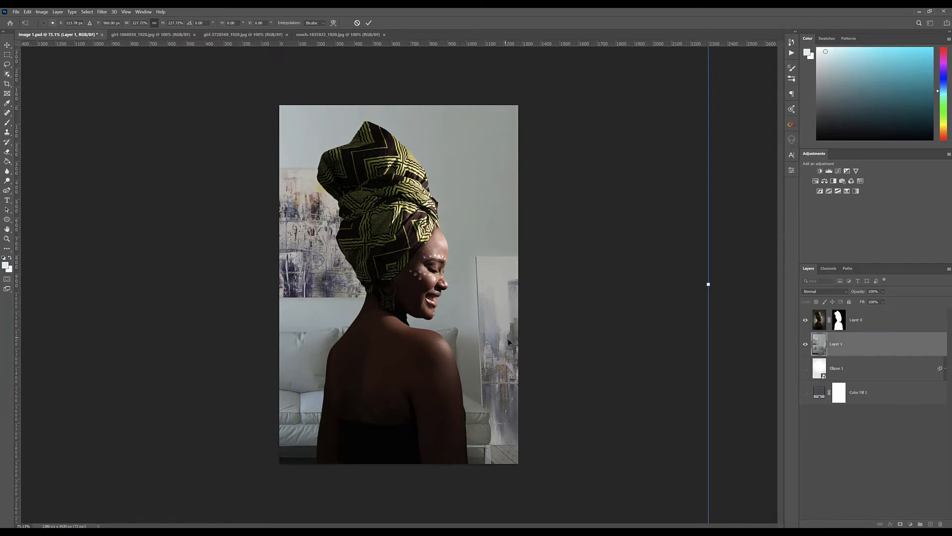
{"action": "left_click", "coordinate": [368, 23]}
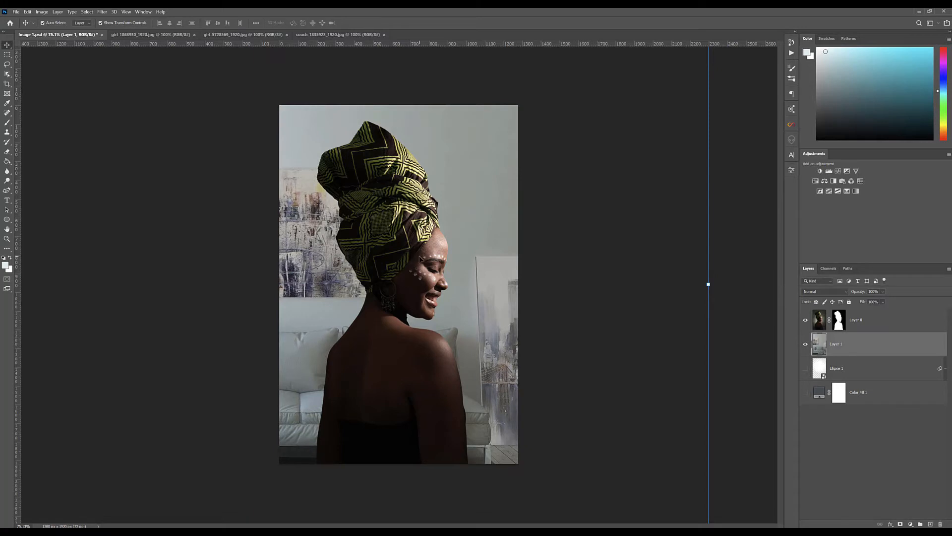
Step: Turn off the transform controls and apply a Field Blur to the living-room layer
{"action": "scroll", "coordinate": [420, 258], "scroll_direction": "down", "scroll_amount": 1}
{"action": "scroll", "coordinate": [425, 258], "scroll_direction": "up", "scroll_amount": 2}
{"action": "left_click", "coordinate": [101, 23]}
{"action": "left_click", "coordinate": [103, 13]}
{"action": "mouse_move", "coordinate": [116, 107]}
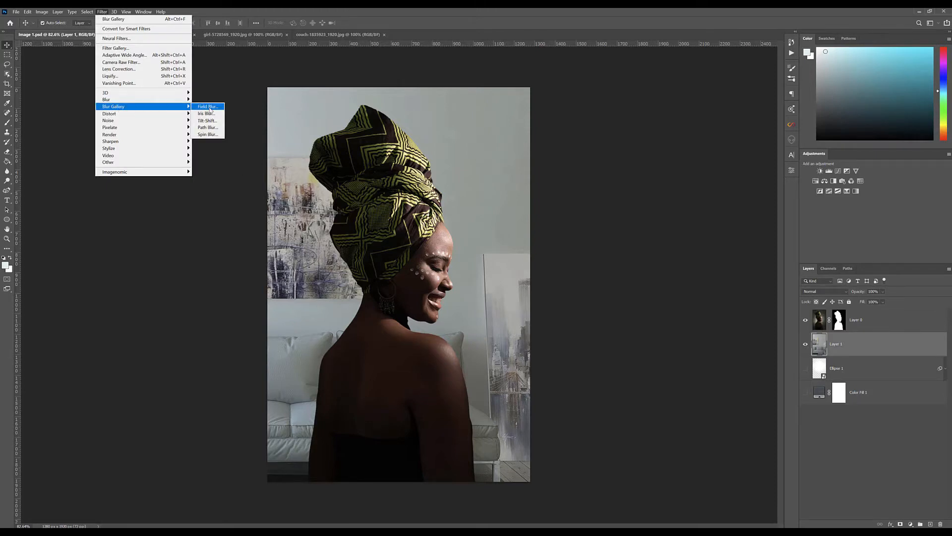
{"action": "left_click", "coordinate": [209, 107]}
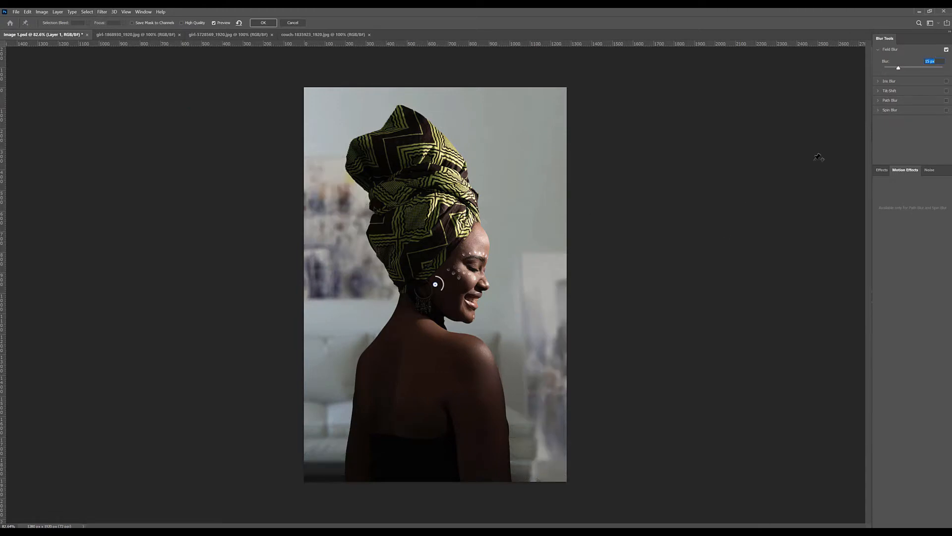
{"action": "left_click", "coordinate": [942, 61]}
{"action": "key", "text": "Up"}
{"action": "left_click", "coordinate": [263, 23]}
{"action": "scroll", "coordinate": [535, 354], "scroll_direction": "down", "scroll_amount": 1}
{"action": "scroll", "coordinate": [535, 354], "scroll_direction": "up", "scroll_amount": 1}
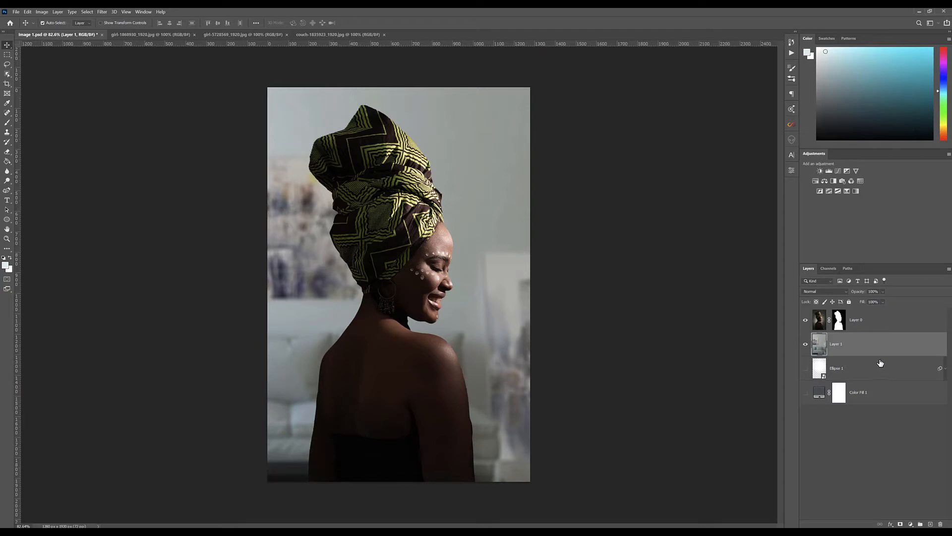
Step: Disable the woman's layer mask to compare with the original background, and re-enable it
{"action": "right_click", "coordinate": [842, 321]}
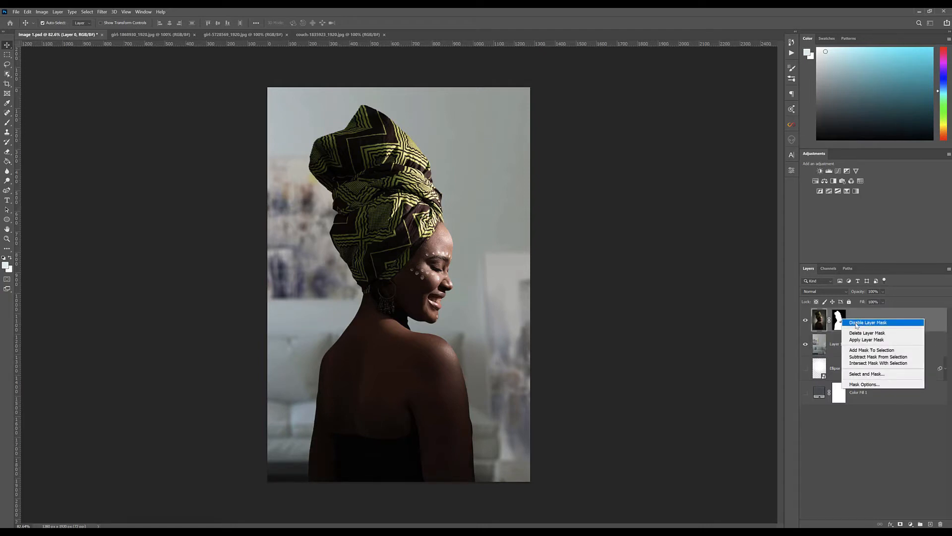
{"action": "left_click", "coordinate": [868, 323]}
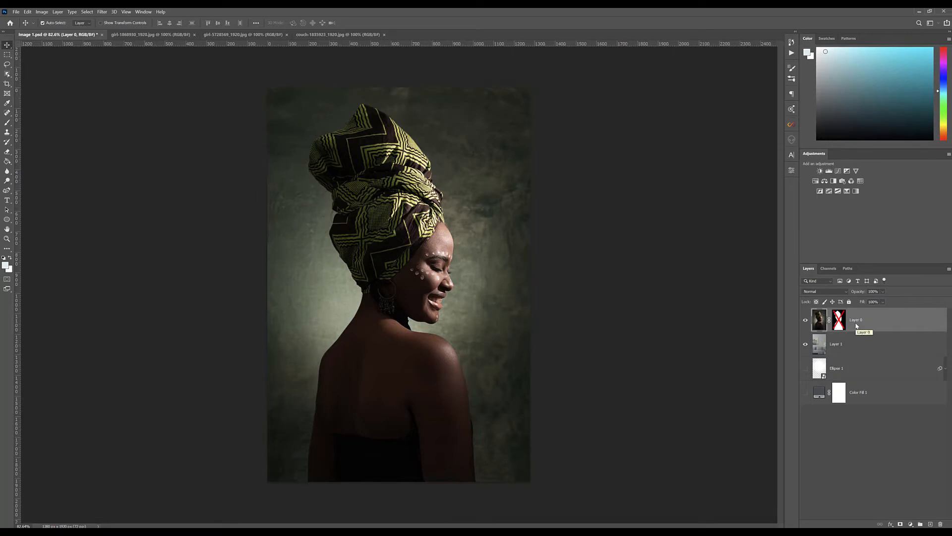
{"action": "right_click", "coordinate": [839, 321]}
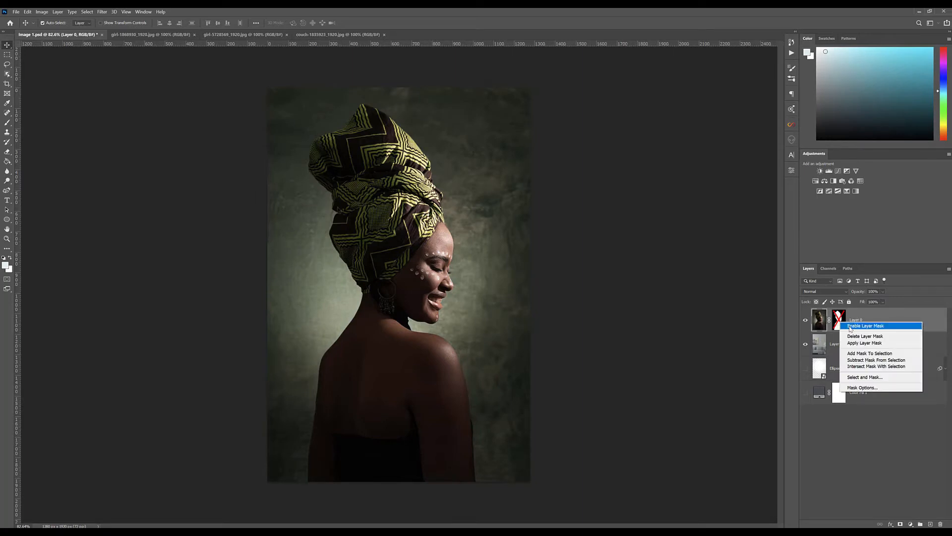
{"action": "left_click", "coordinate": [850, 324]}
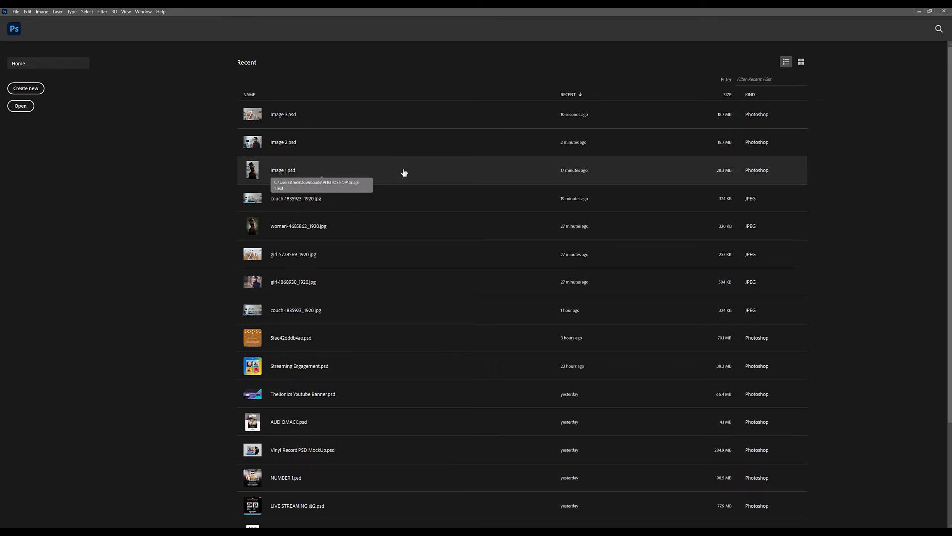
Step: Reopen Image 1.psd from the recent files and hide the living-room layer
{"action": "left_click", "coordinate": [374, 172]}
{"action": "scroll", "coordinate": [499, 267], "scroll_direction": "down", "scroll_amount": 1}
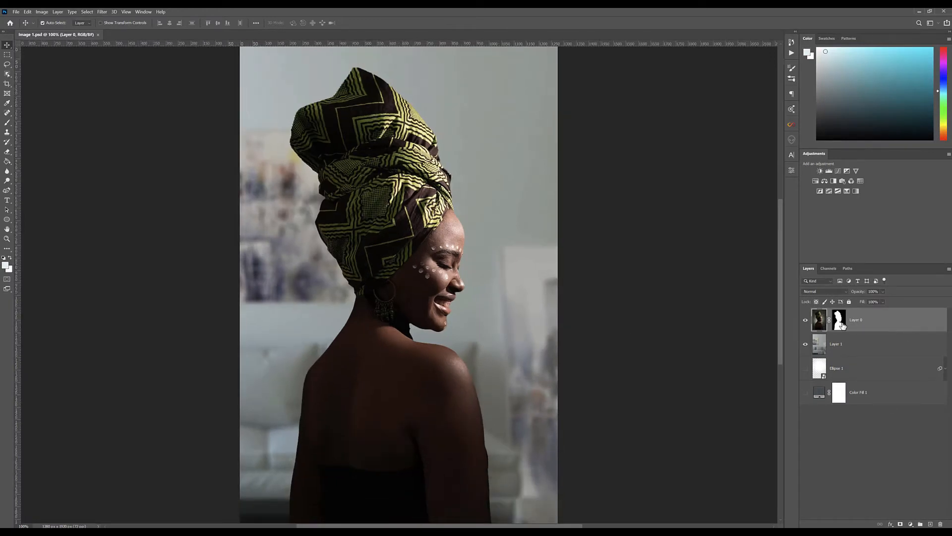
{"action": "left_click", "coordinate": [805, 344]}
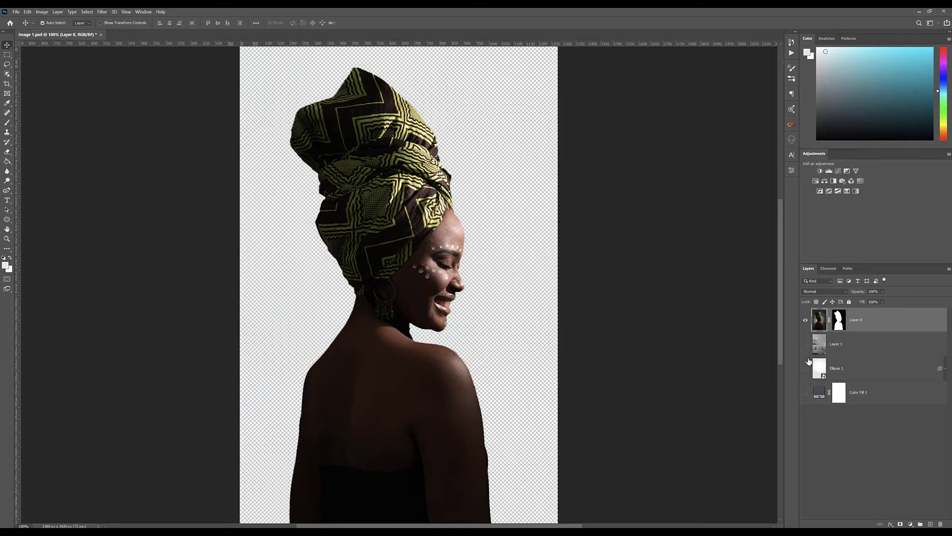
Step: Delete the layer mask from the woman's portrait layer to restore its original background
{"action": "right_click", "coordinate": [841, 318]}
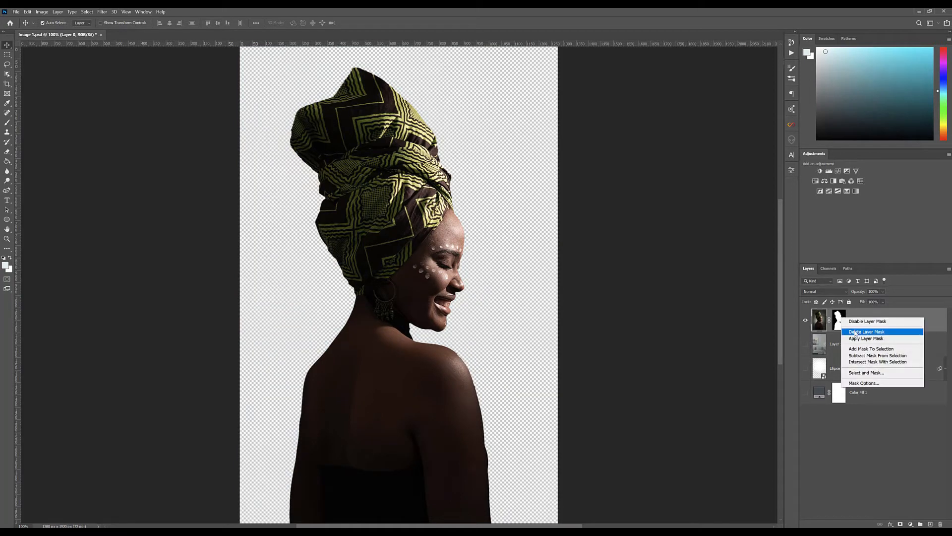
{"action": "left_click", "coordinate": [872, 332]}
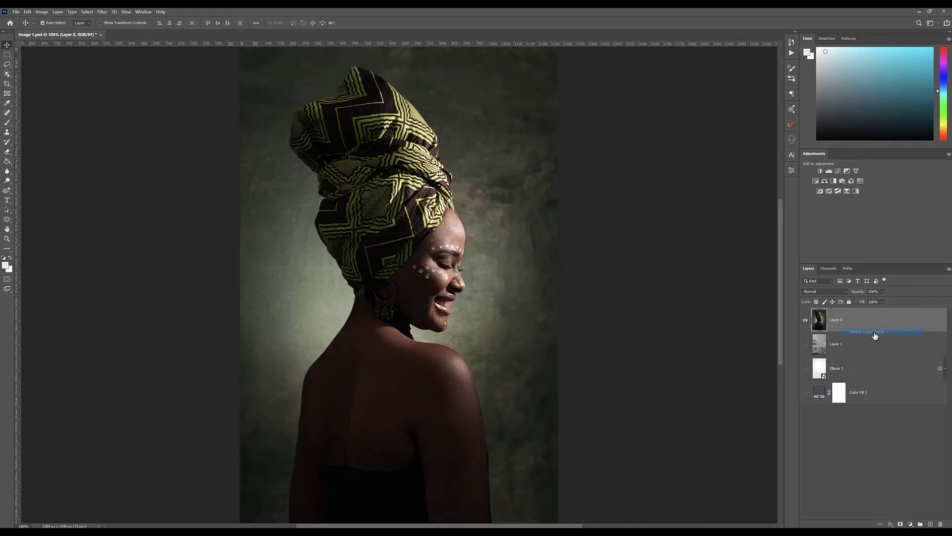
{"action": "scroll", "coordinate": [441, 286], "scroll_direction": "down", "scroll_amount": 1}
{"action": "scroll", "coordinate": [441, 287], "scroll_direction": "up", "scroll_amount": 1}
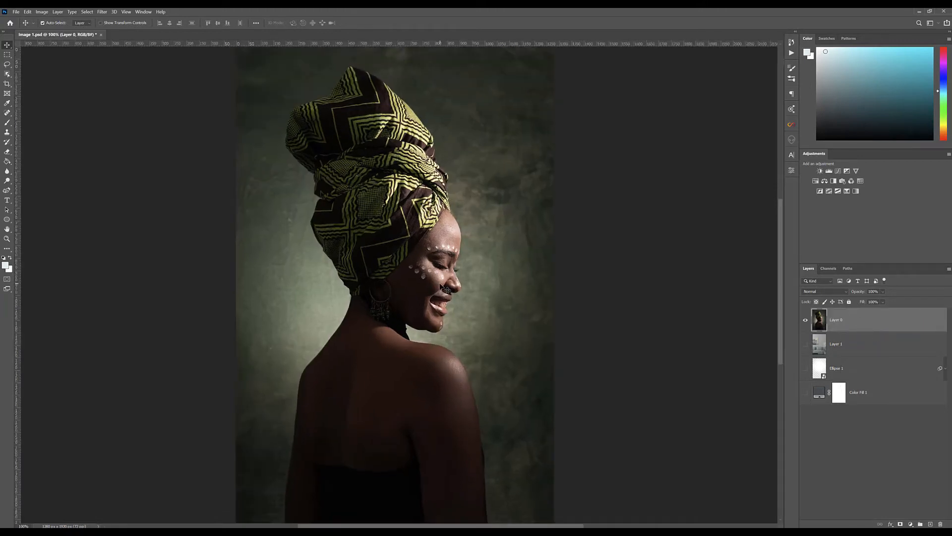
{"action": "scroll", "coordinate": [442, 287], "scroll_direction": "down", "scroll_amount": 1}
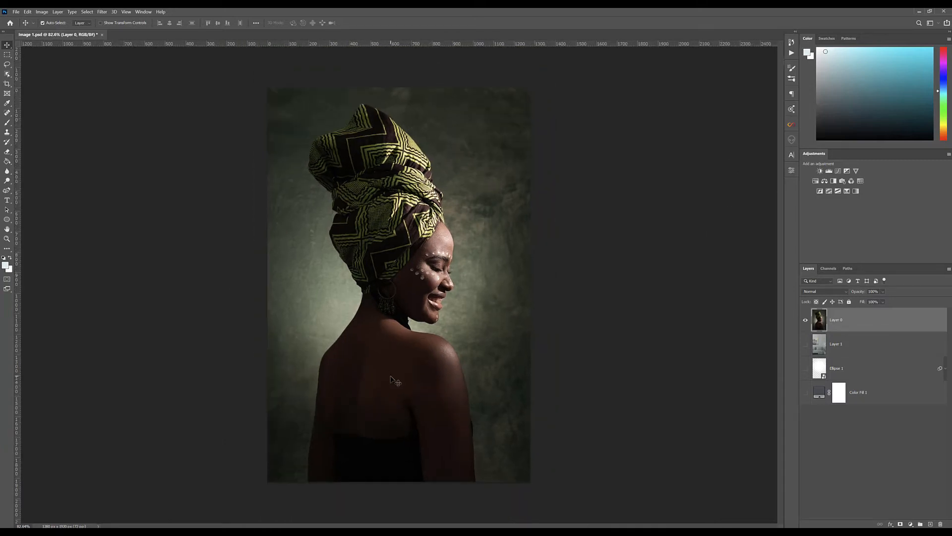
{"action": "left_click", "coordinate": [792, 170]}
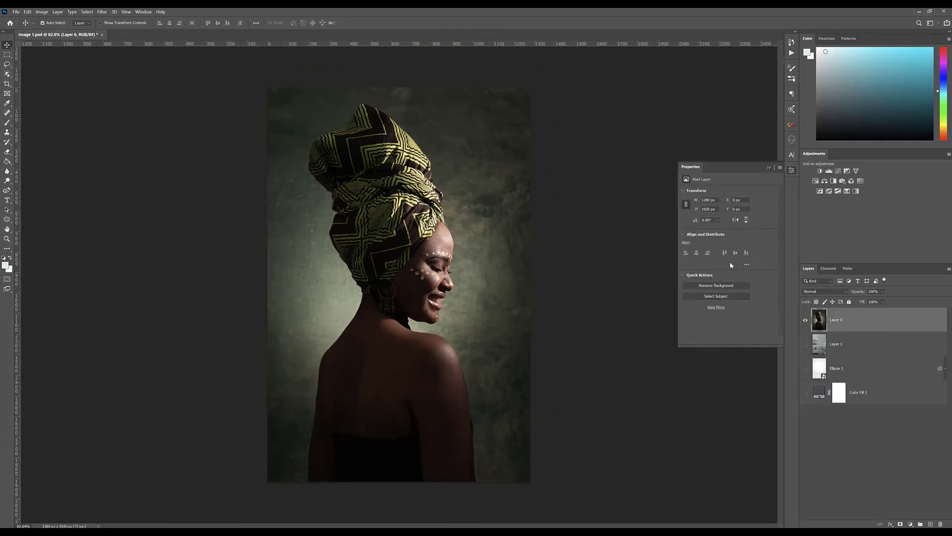
{"action": "left_click", "coordinate": [793, 170]}
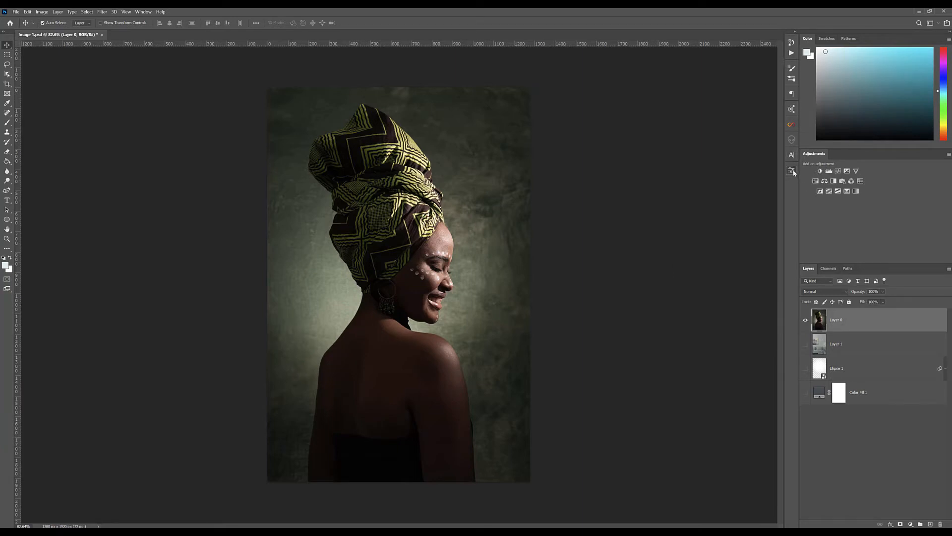
Step: Select the woman with an Object Selection rectangle around her whole figure, and inspect the selection around her chin and shoulder
{"action": "left_click", "coordinate": [7, 74]}
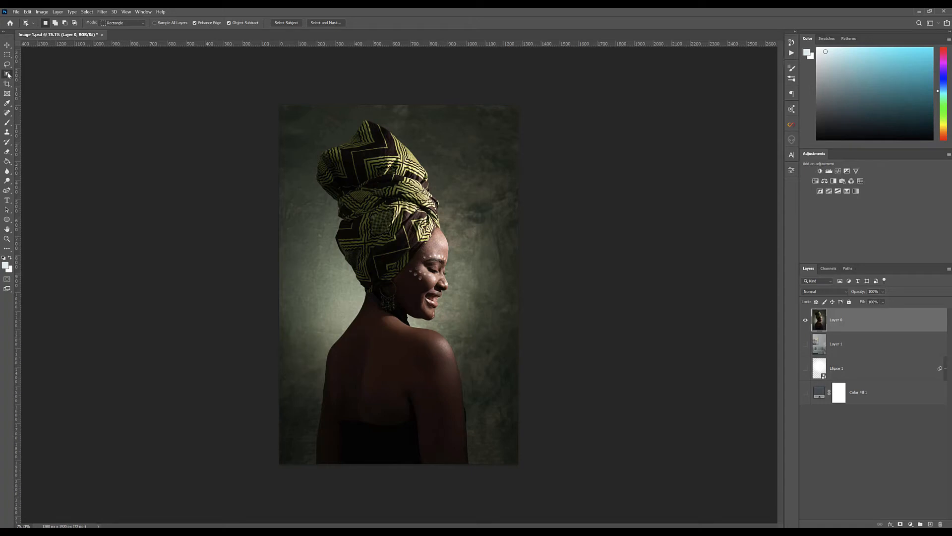
{"action": "left_click_drag", "start_coordinate": [306, 93], "coordinate": [476, 466]}
{"action": "scroll", "coordinate": [446, 339], "scroll_direction": "up", "scroll_amount": 6}
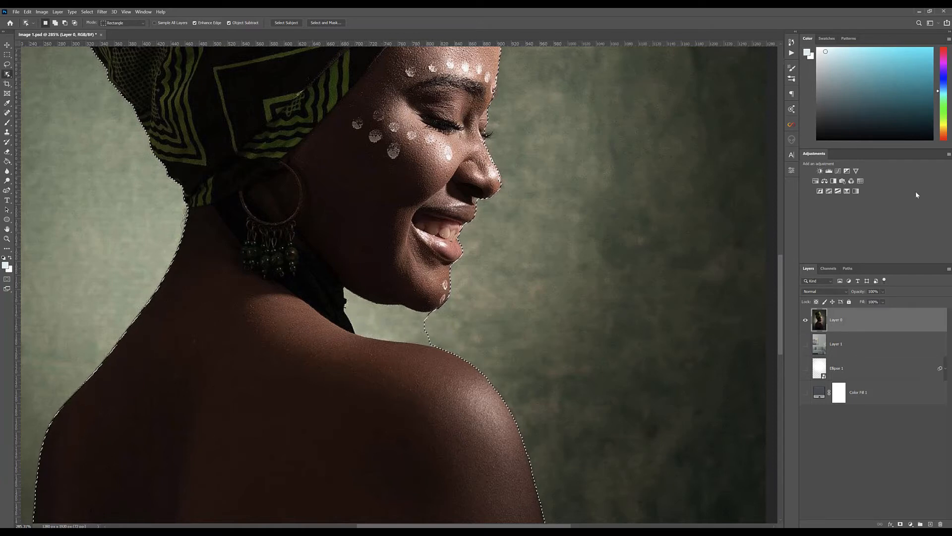
Step: Subtract the gap between the woman's chin and shoulder from the selection with the Quick Selection tool, using a 14 px brush
{"action": "right_click", "coordinate": [6, 75]}
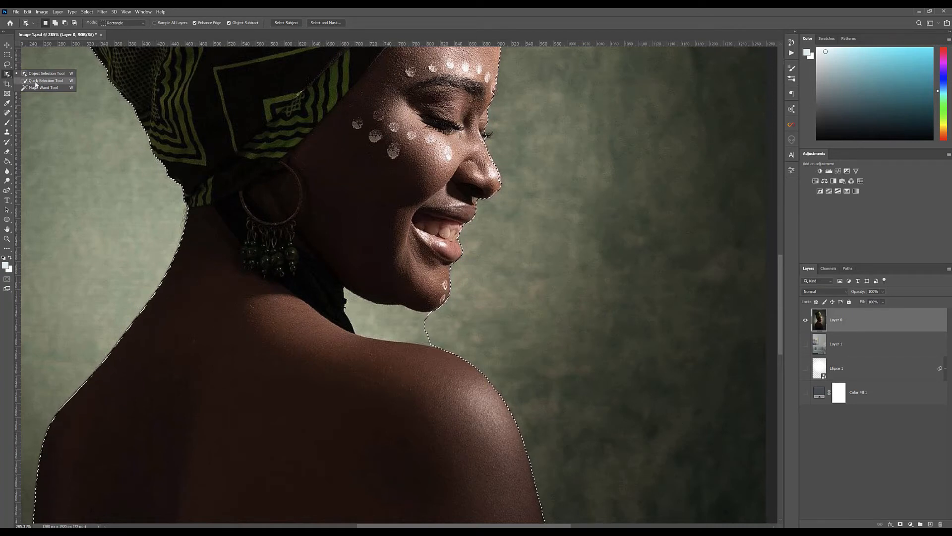
{"action": "left_click", "coordinate": [56, 83]}
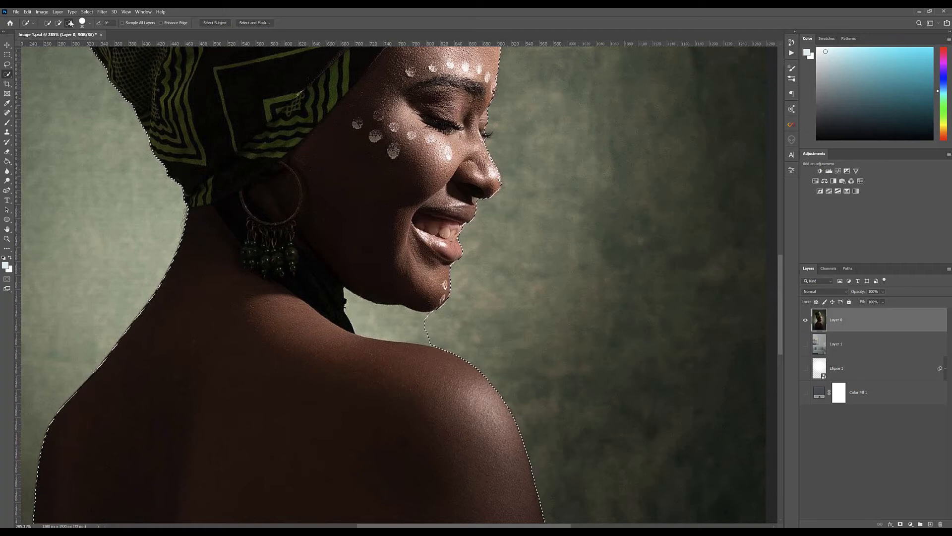
{"action": "left_click", "coordinate": [70, 24]}
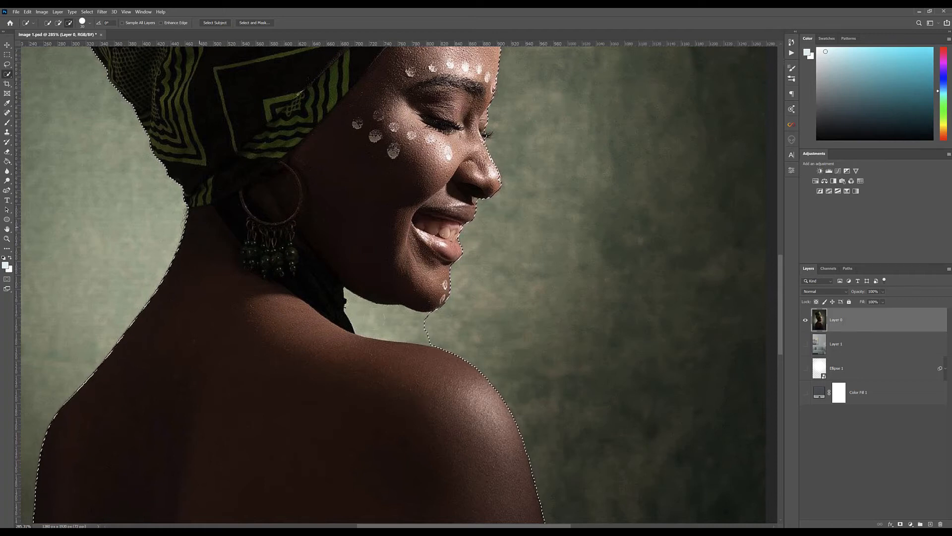
{"action": "left_click_drag", "start_coordinate": [419, 323], "coordinate": [398, 324]}
{"action": "right_click", "coordinate": [376, 320]}
{"action": "left_click", "coordinate": [370, 317]}
{"action": "left_click", "coordinate": [84, 23]}
{"action": "left_click_drag", "start_coordinate": [54, 45], "coordinate": [53, 45]}
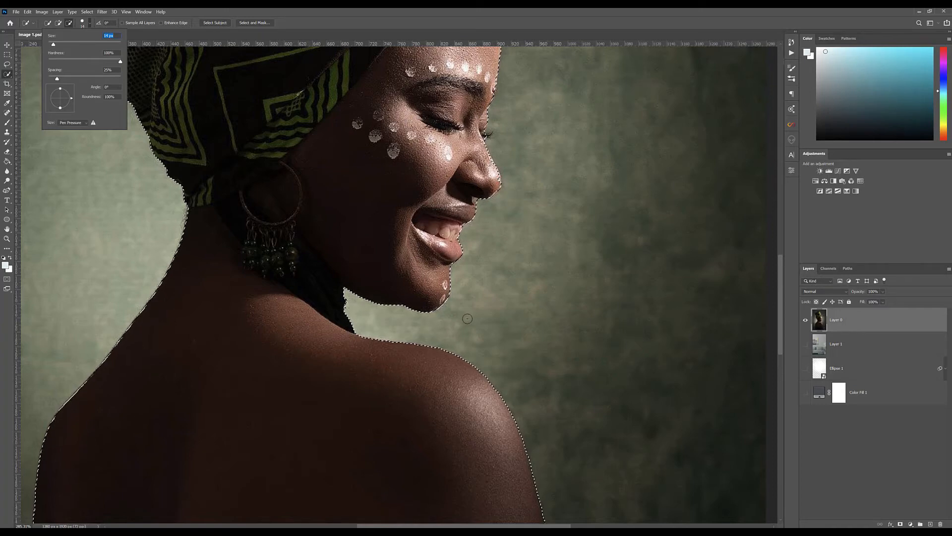
{"action": "left_click", "coordinate": [332, 28]}
{"action": "key", "text": "ctrl+0"}
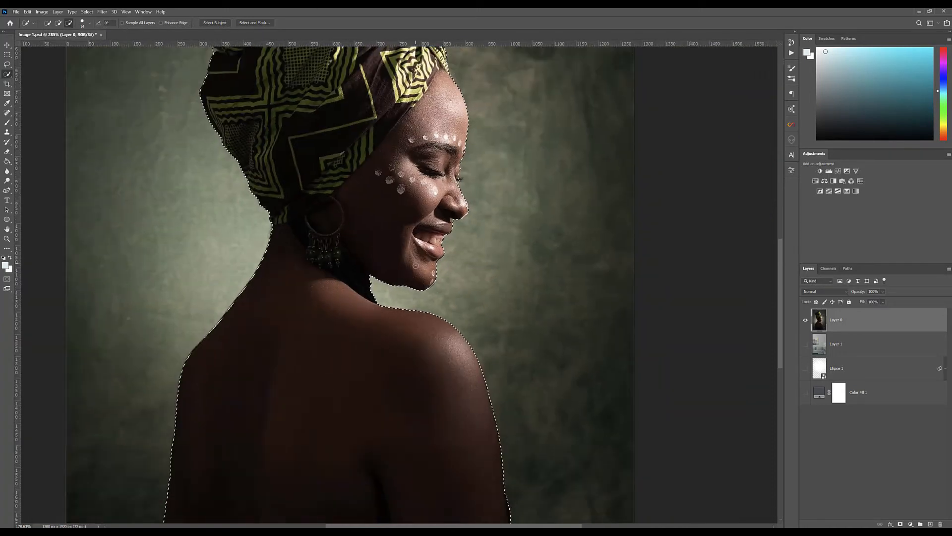
{"action": "key", "text": "ctrl+minus"}
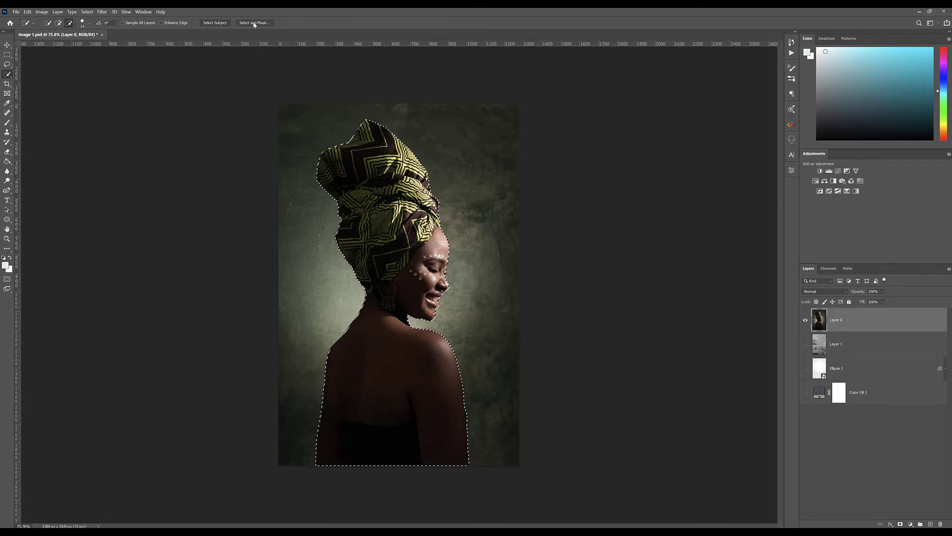
Step: Enable Enhance Edge and output the selection from Select and Mask as a new layer with layer mask
{"action": "left_click", "coordinate": [160, 23]}
{"action": "left_click", "coordinate": [256, 22]}
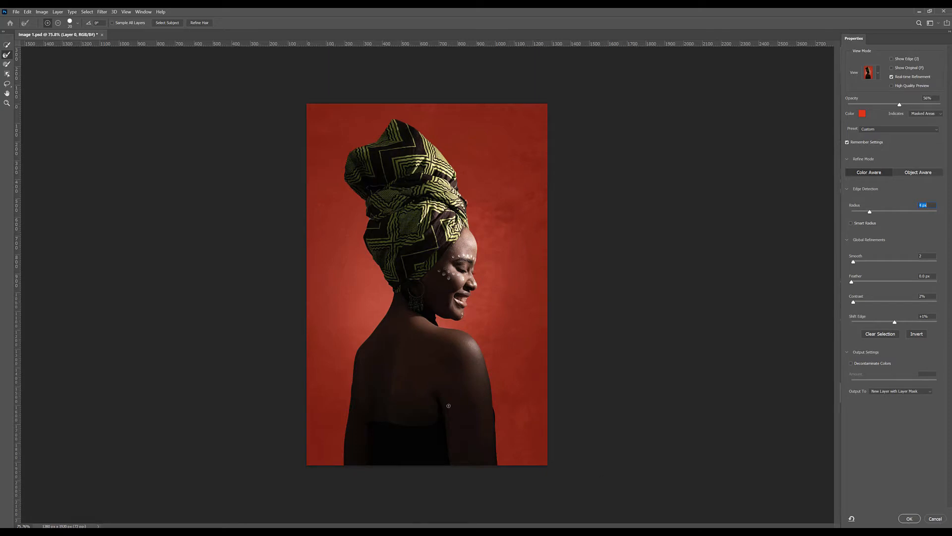
{"action": "left_click", "coordinate": [908, 519]}
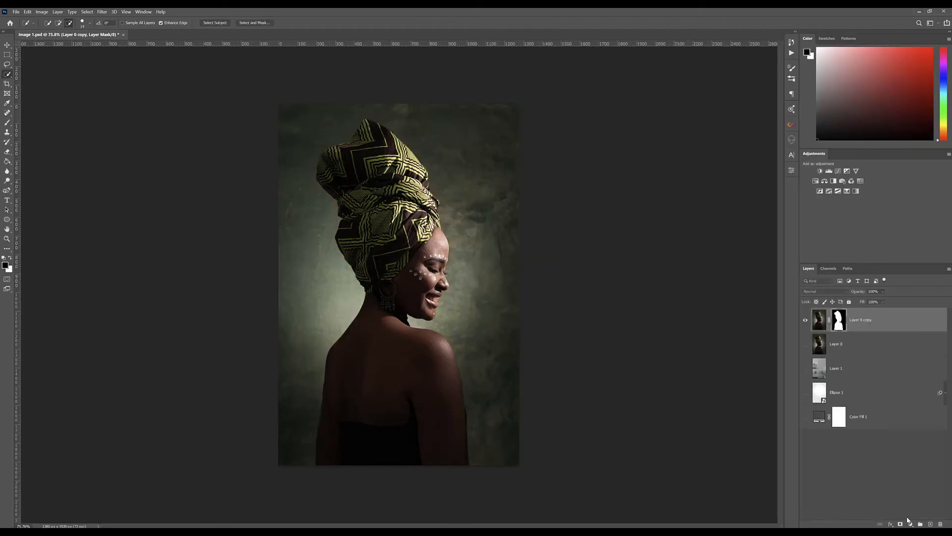
{"action": "scroll", "coordinate": [356, 230], "scroll_direction": "up", "scroll_amount": 4}
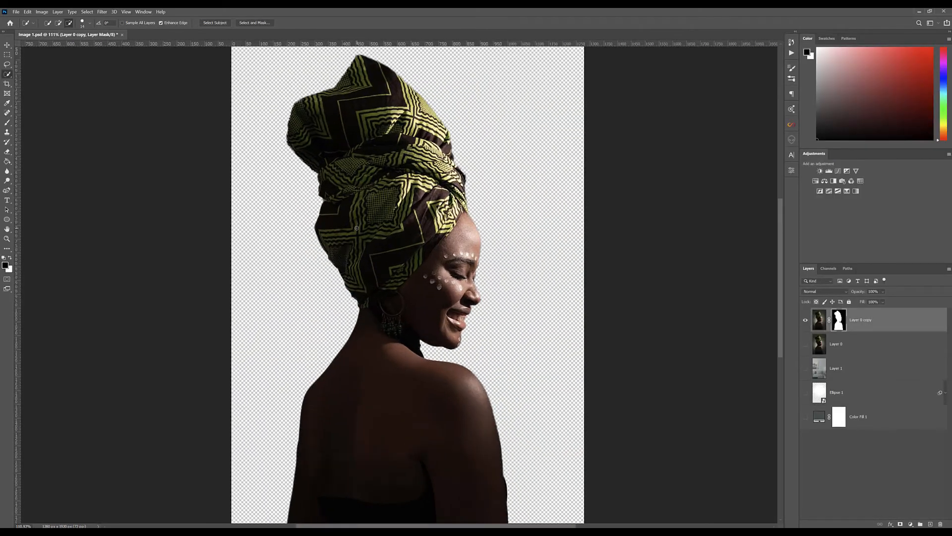
{"action": "scroll", "coordinate": [356, 231], "scroll_direction": "down", "scroll_amount": 5}
{"action": "scroll", "coordinate": [357, 230], "scroll_direction": "up", "scroll_amount": 2}
{"action": "scroll", "coordinate": [356, 230], "scroll_direction": "down", "scroll_amount": 1}
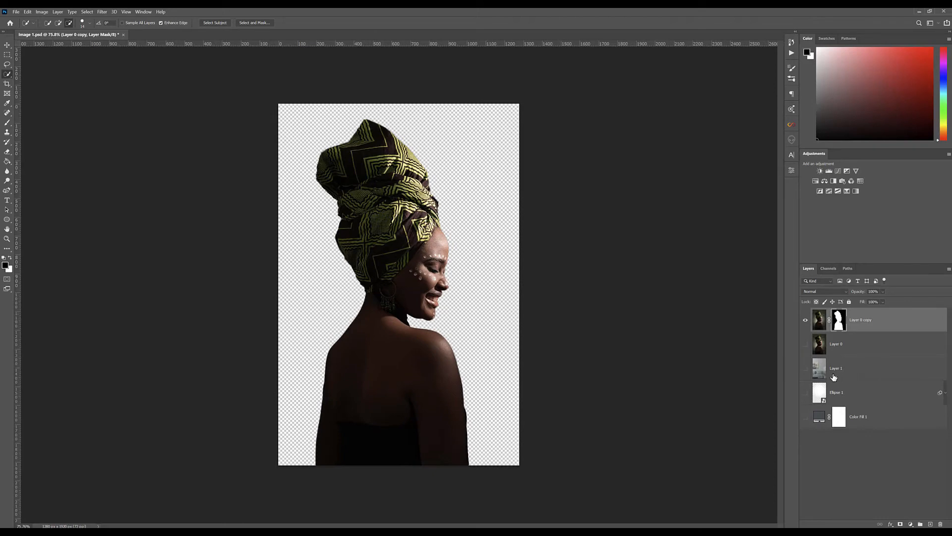
Step: Show the living-room layer behind the cut-out woman, compare it with the transparent background, and inspect the cutout edges
{"action": "left_click", "coordinate": [805, 372]}
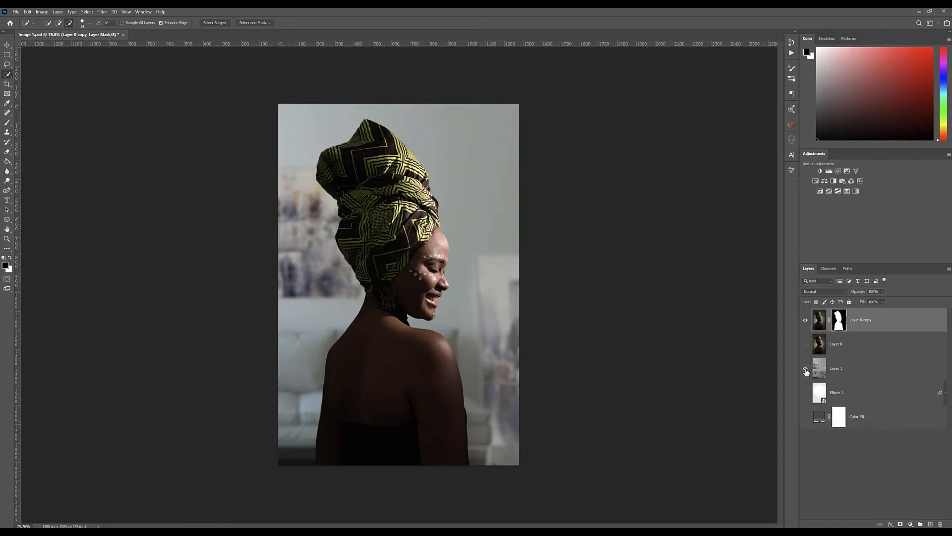
{"action": "left_click", "coordinate": [806, 370]}
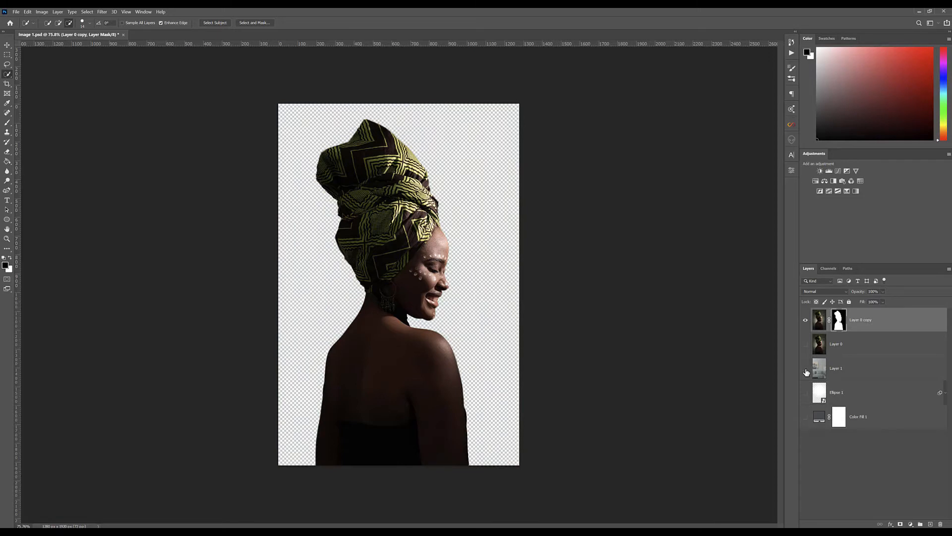
{"action": "left_click", "coordinate": [806, 370]}
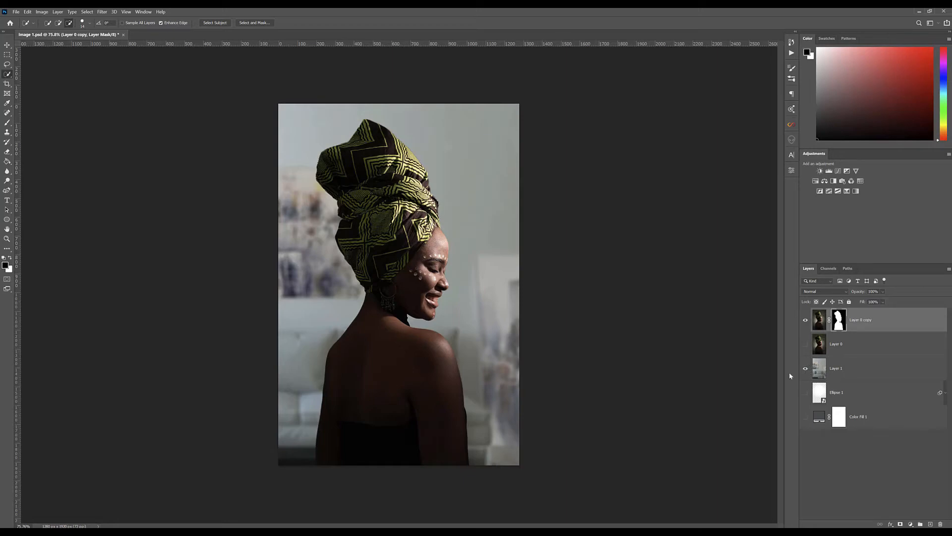
{"action": "scroll", "coordinate": [426, 338], "scroll_direction": "up", "scroll_amount": 8}
{"action": "scroll", "coordinate": [426, 338], "scroll_direction": "down", "scroll_amount": 7}
{"action": "scroll", "coordinate": [426, 338], "scroll_direction": "up", "scroll_amount": 2}
{"action": "scroll", "coordinate": [456, 287], "scroll_direction": "up", "scroll_amount": 3}
{"action": "scroll", "coordinate": [471, 286], "scroll_direction": "down", "scroll_amount": 2}
{"action": "scroll", "coordinate": [454, 316], "scroll_direction": "up", "scroll_amount": 2}
{"action": "scroll", "coordinate": [480, 297], "scroll_direction": "down", "scroll_amount": 5}
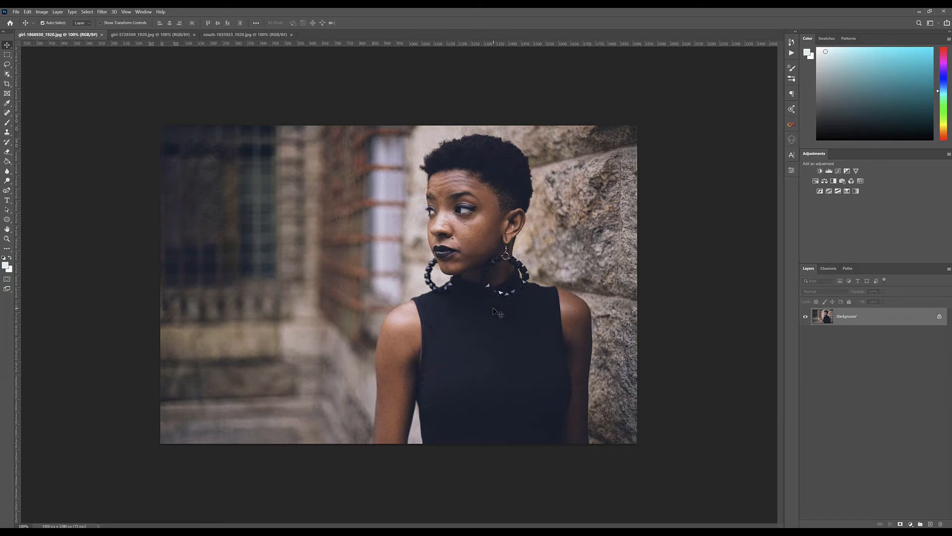
Step: Unlock the background layer of girl-1868930_1920.jpg and apply the Remove Background quick action to it
{"action": "left_click", "coordinate": [939, 318]}
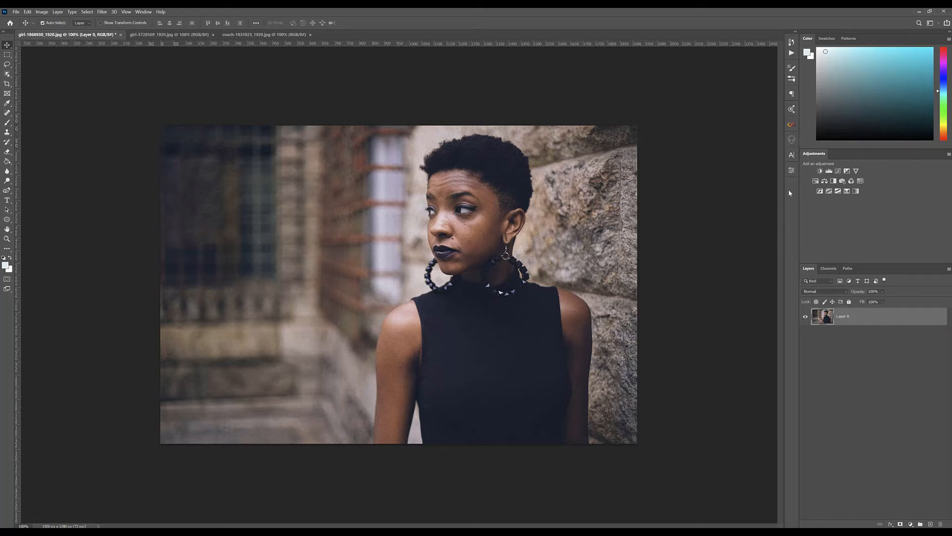
{"action": "left_click", "coordinate": [792, 171]}
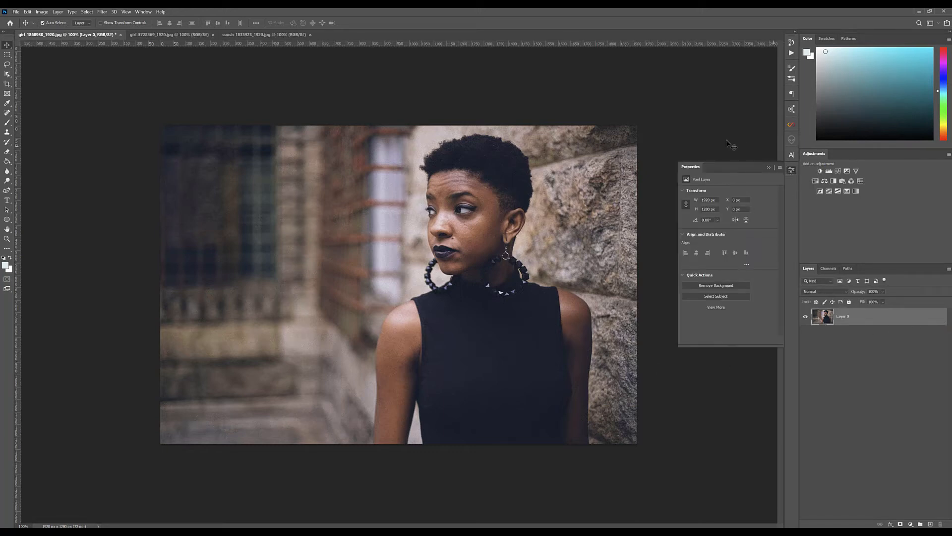
{"action": "left_click", "coordinate": [142, 12]}
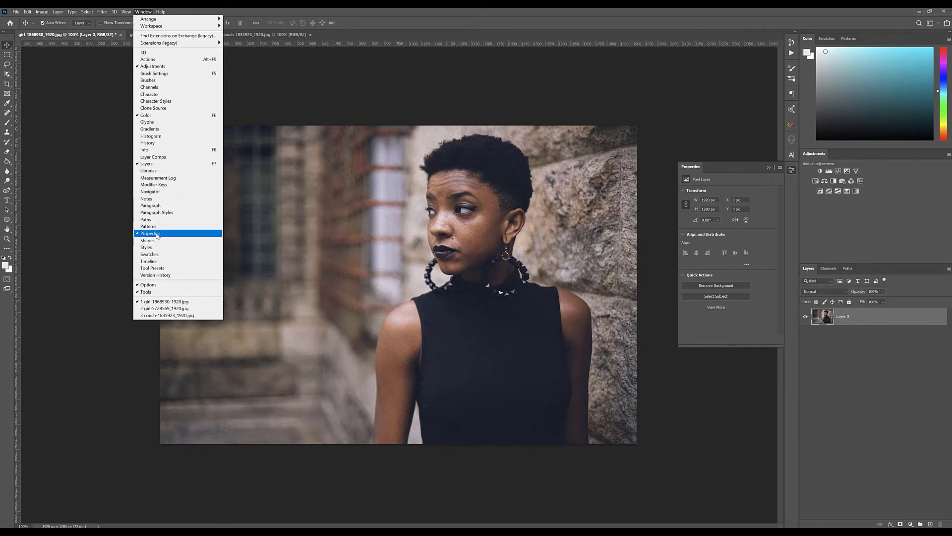
{"action": "left_click", "coordinate": [681, 17]}
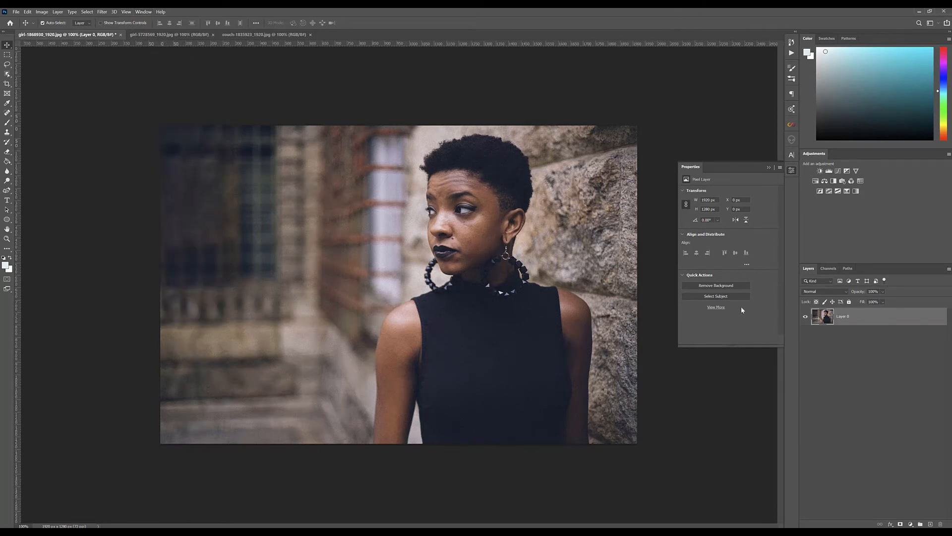
{"action": "left_click", "coordinate": [715, 287]}
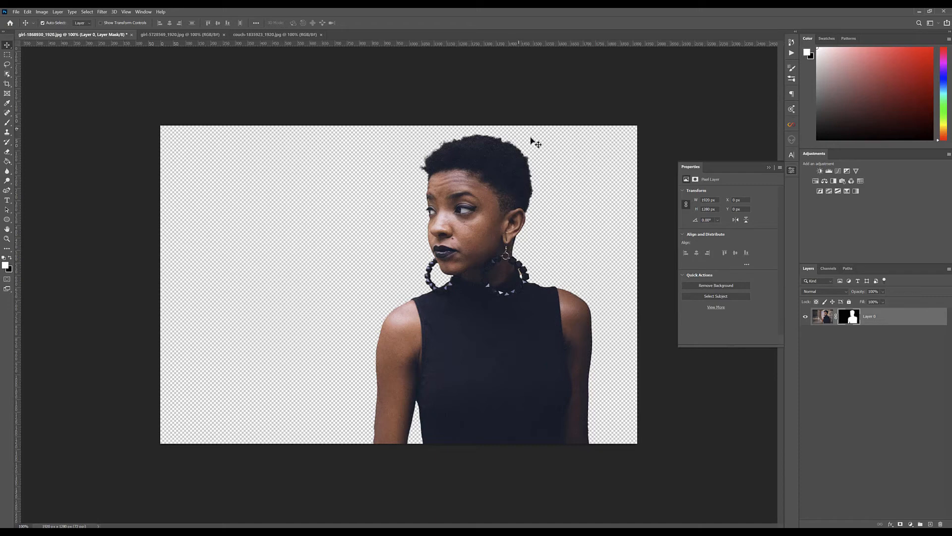
{"action": "left_click", "coordinate": [770, 169]}
{"action": "scroll", "coordinate": [586, 178], "scroll_direction": "up", "scroll_amount": 4}
{"action": "scroll", "coordinate": [585, 178], "scroll_direction": "down", "scroll_amount": 4}
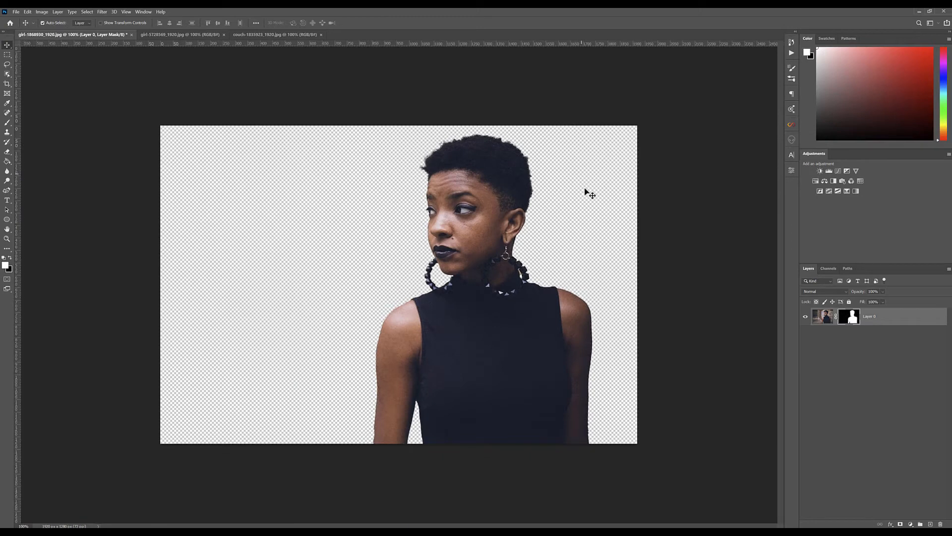
Step: Add a solid color fill layer in e0f1f3 and place it below the short-haired woman's layer
{"action": "left_click", "coordinate": [911, 524]}
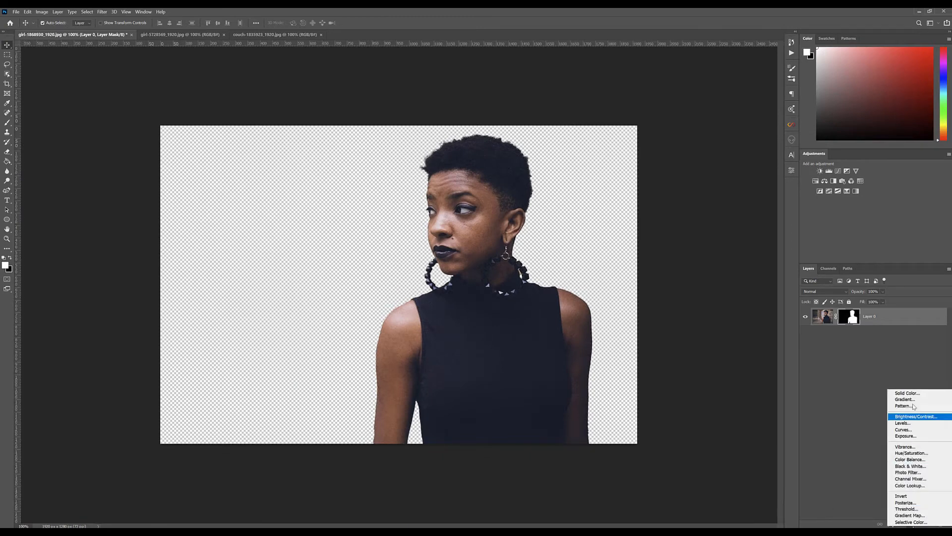
{"action": "left_click", "coordinate": [912, 393]}
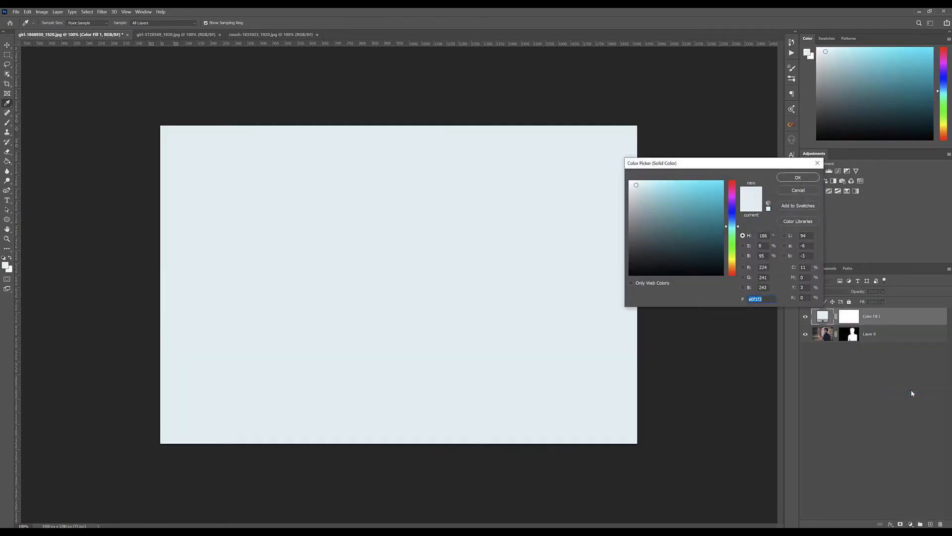
{"action": "left_click", "coordinate": [807, 179]}
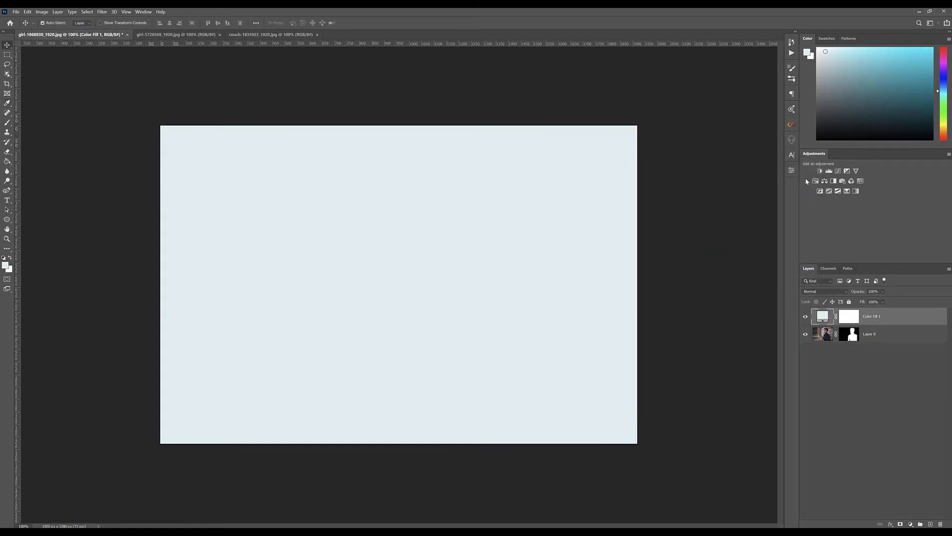
{"action": "left_click_drag", "start_coordinate": [822, 321], "coordinate": [823, 342]}
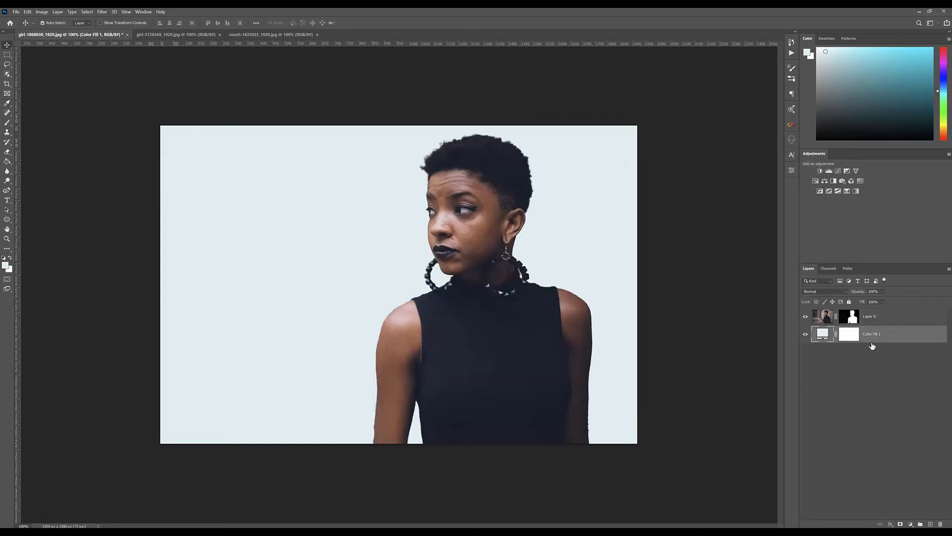
{"action": "scroll", "coordinate": [604, 196], "scroll_direction": "up", "scroll_amount": 5}
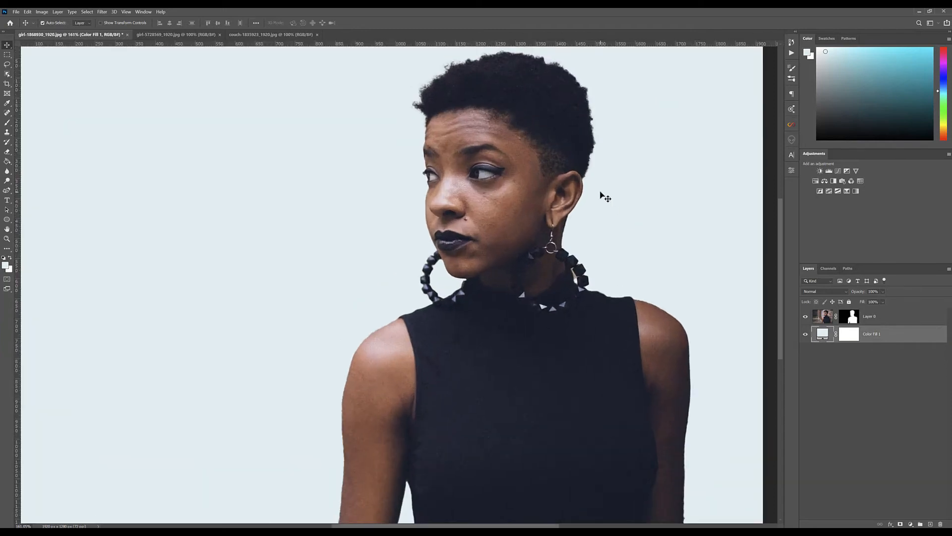
{"action": "key", "text": "ctrl+1"}
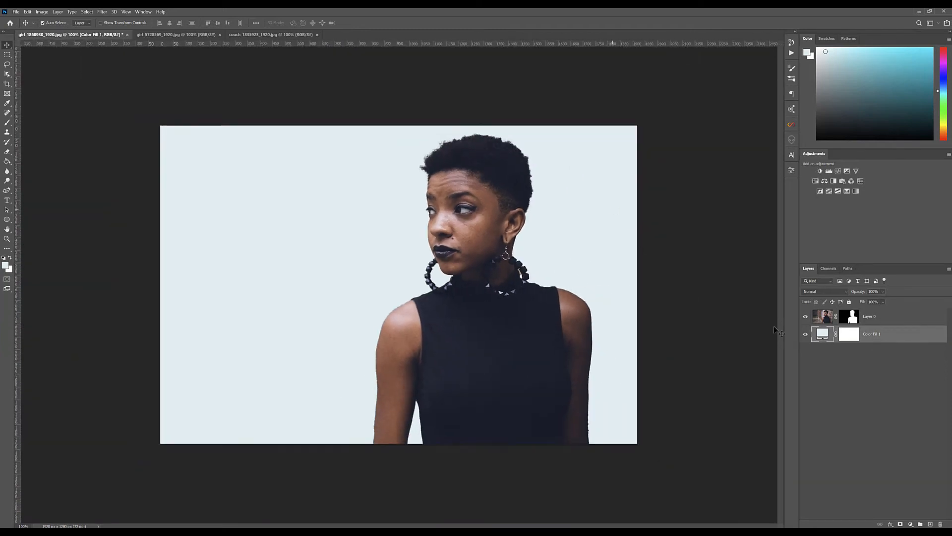
Step: Change the fill layer's color to a sky blue and examine the cutout edges around the woman's hair
{"action": "double_click", "coordinate": [821, 335]}
{"action": "left_click", "coordinate": [704, 201]}
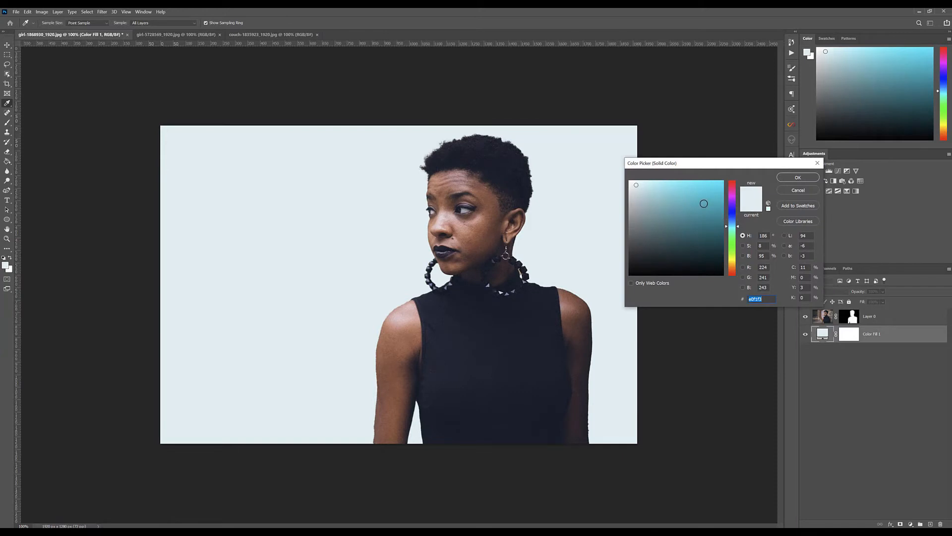
{"action": "left_click_drag", "start_coordinate": [704, 200], "coordinate": [681, 189]}
{"action": "left_click", "coordinate": [809, 179]}
{"action": "key", "text": "v"}
{"action": "key", "text": "ctrl+plus"}
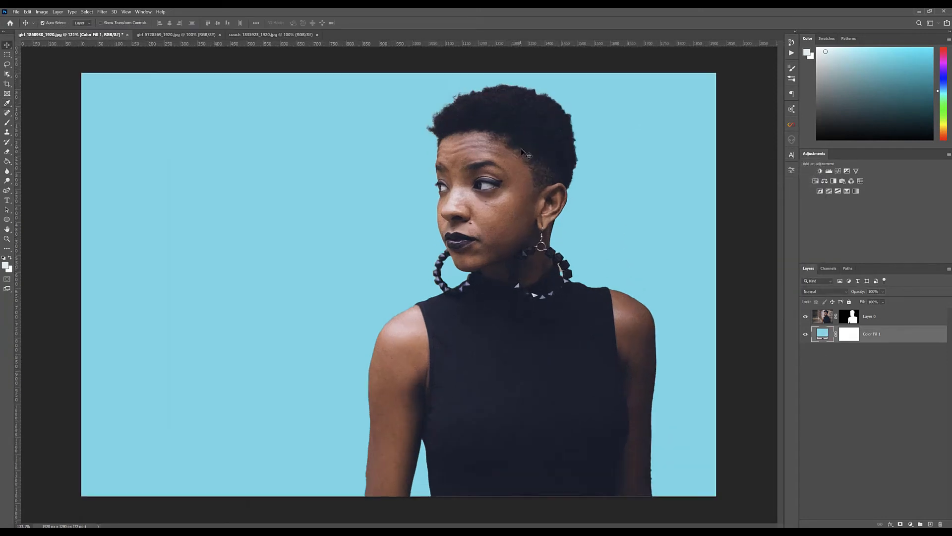
{"action": "scroll", "coordinate": [521, 149], "scroll_direction": "up", "scroll_amount": 3}
{"action": "left_click_drag", "start_coordinate": [781, 213], "coordinate": [782, 174]}
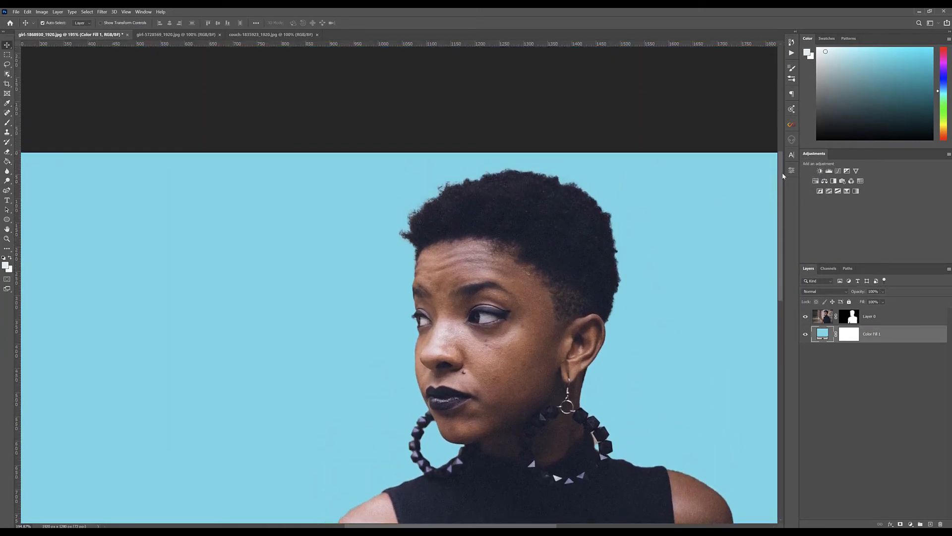
{"action": "scroll", "coordinate": [551, 236], "scroll_direction": "up", "scroll_amount": 4}
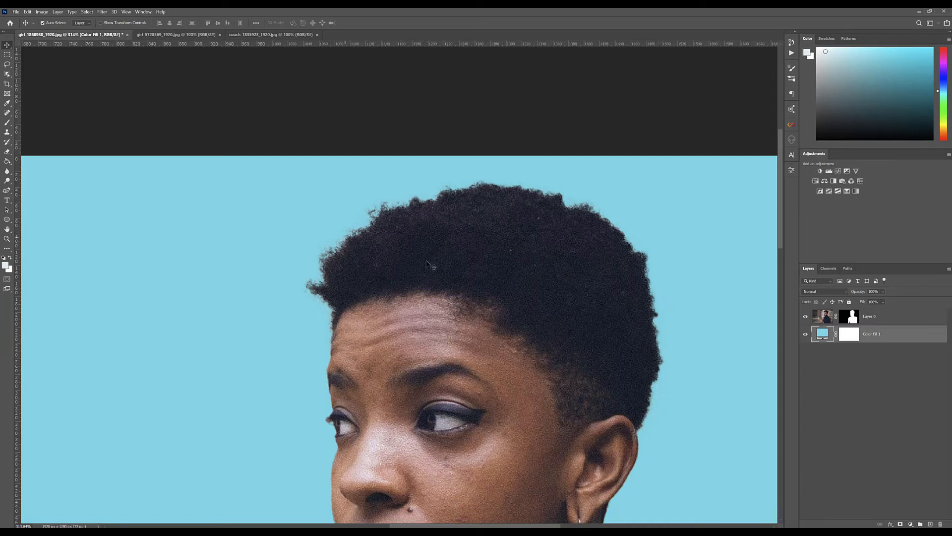
{"action": "scroll", "coordinate": [465, 275], "scroll_direction": "down", "scroll_amount": 3}
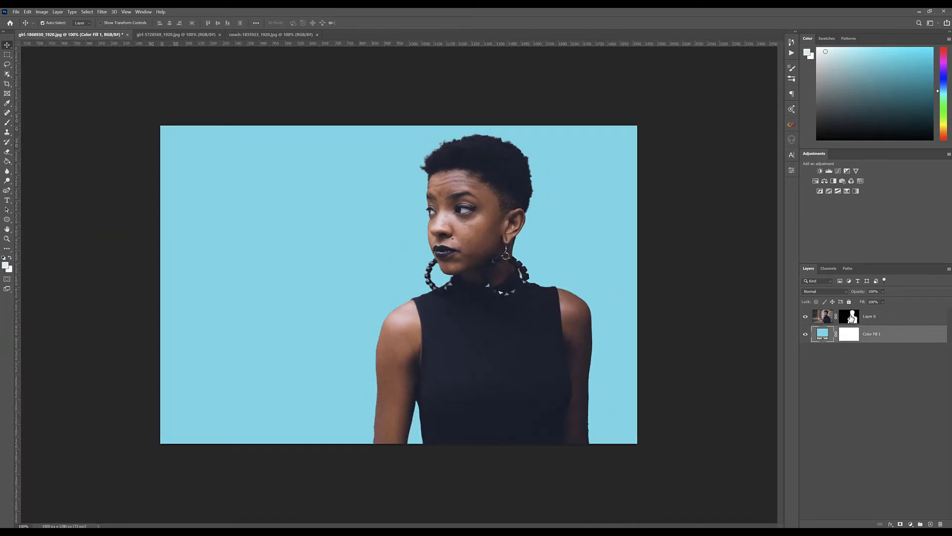
Step: Select the layer mask of the woman's portrait layer and set the Brush tool's blending mode to Overlay
{"action": "left_click", "coordinate": [851, 318]}
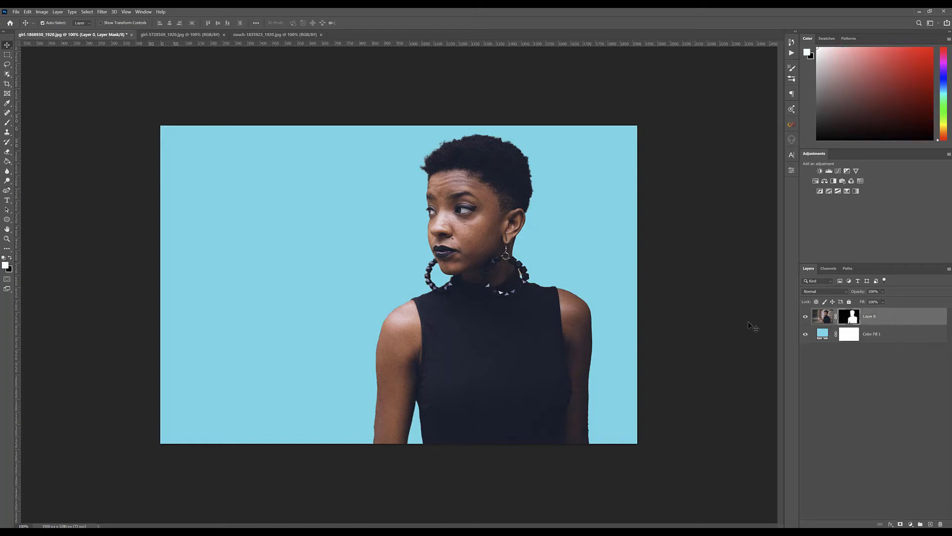
{"action": "left_click", "coordinate": [7, 124]}
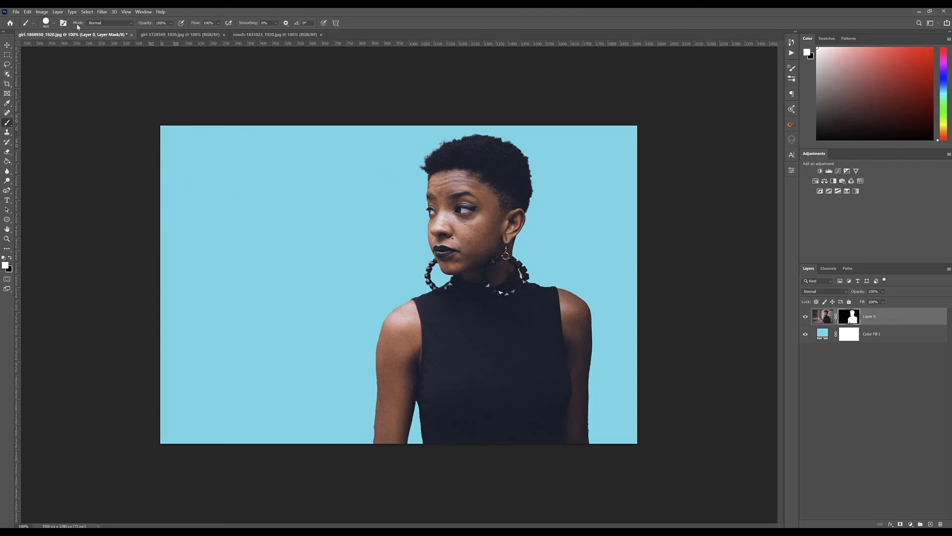
{"action": "left_click", "coordinate": [131, 23]}
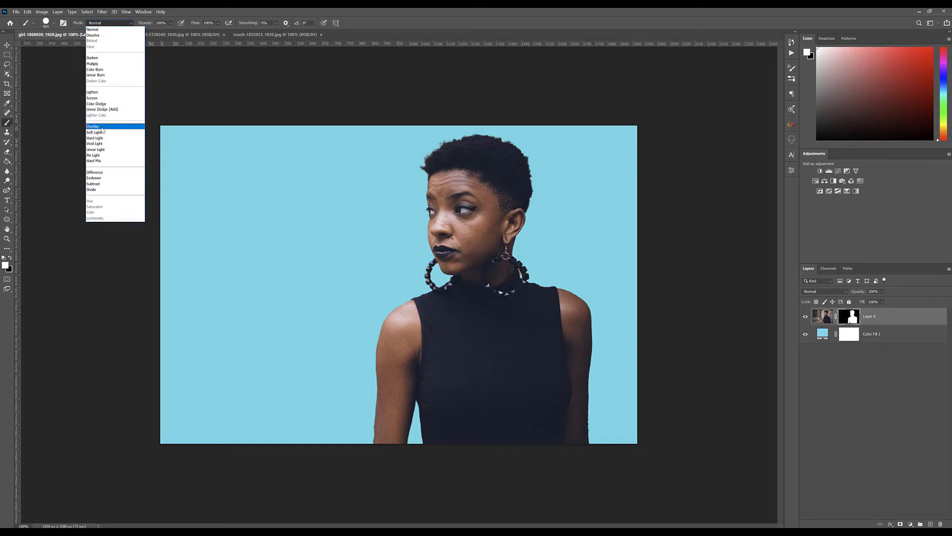
{"action": "left_click", "coordinate": [102, 128]}
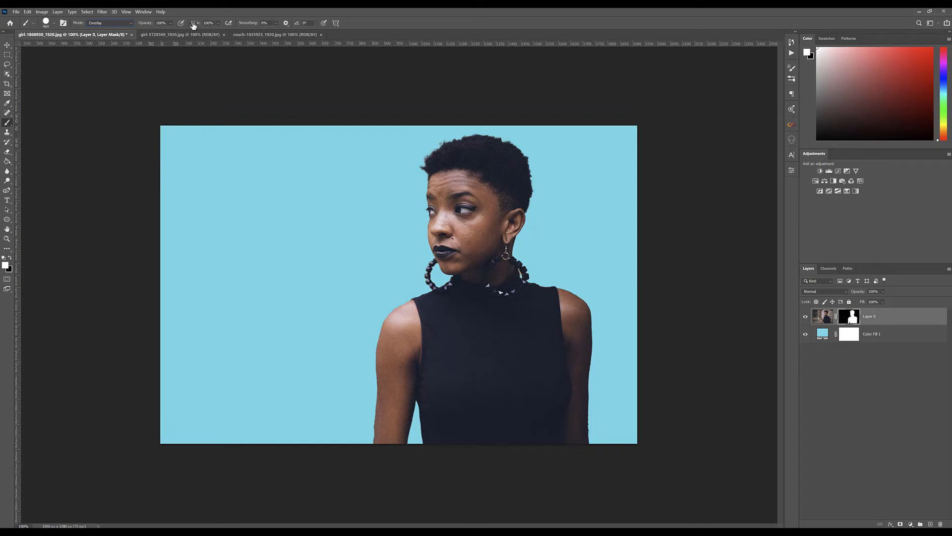
Step: Set the hard round brush's flow to 20% and display the portrait's layer mask on its own
{"action": "left_click_drag", "start_coordinate": [201, 26], "coordinate": [168, 25]}
{"action": "left_click", "coordinate": [852, 318], "text": "alt"}
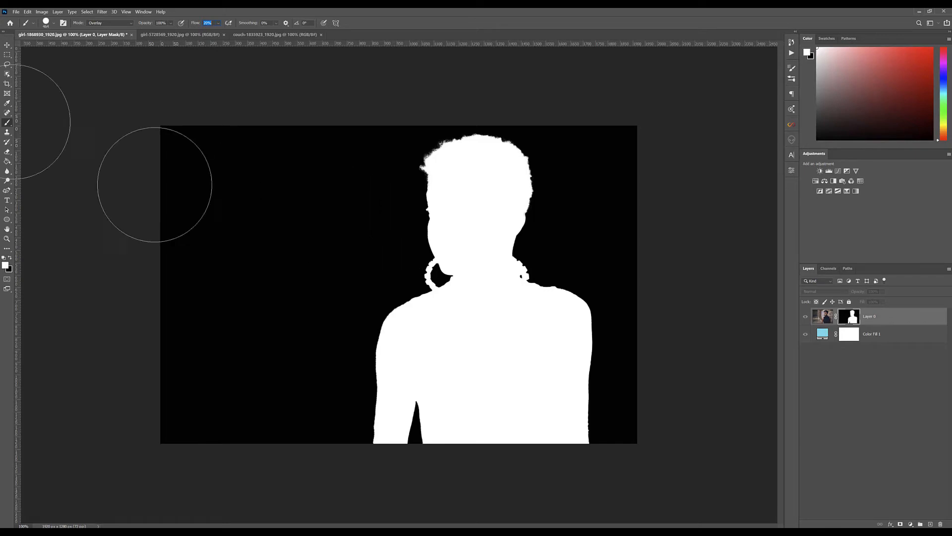
{"action": "left_click", "coordinate": [55, 24]}
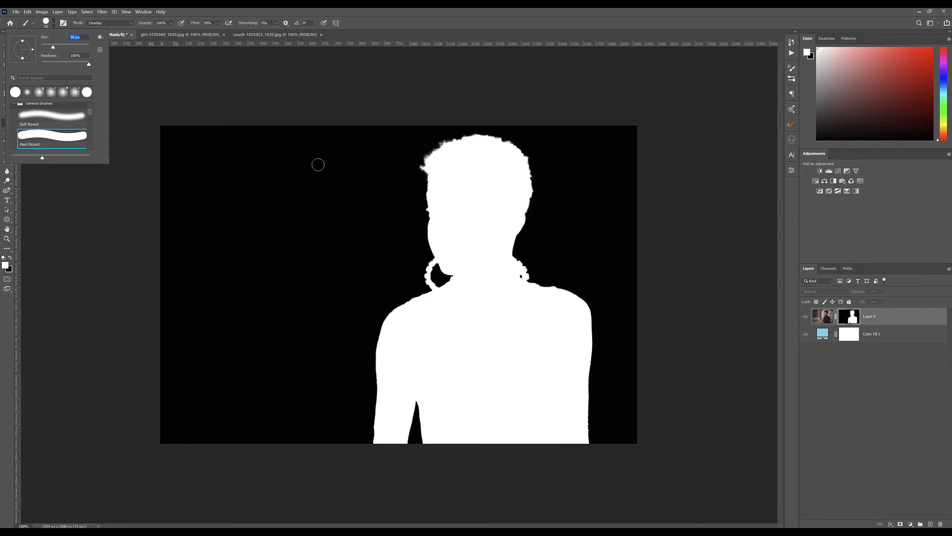
{"action": "left_click", "coordinate": [540, 10]}
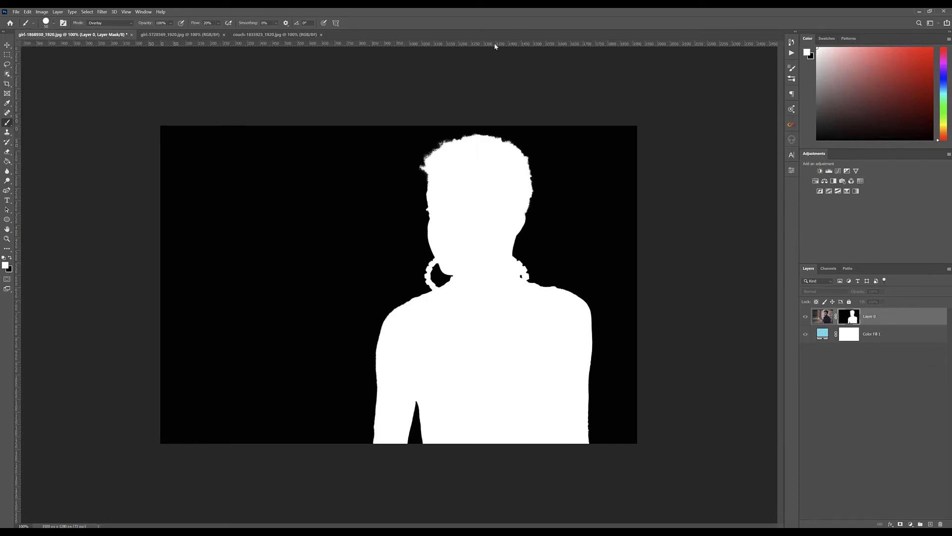
{"action": "right_click", "coordinate": [345, 185]}
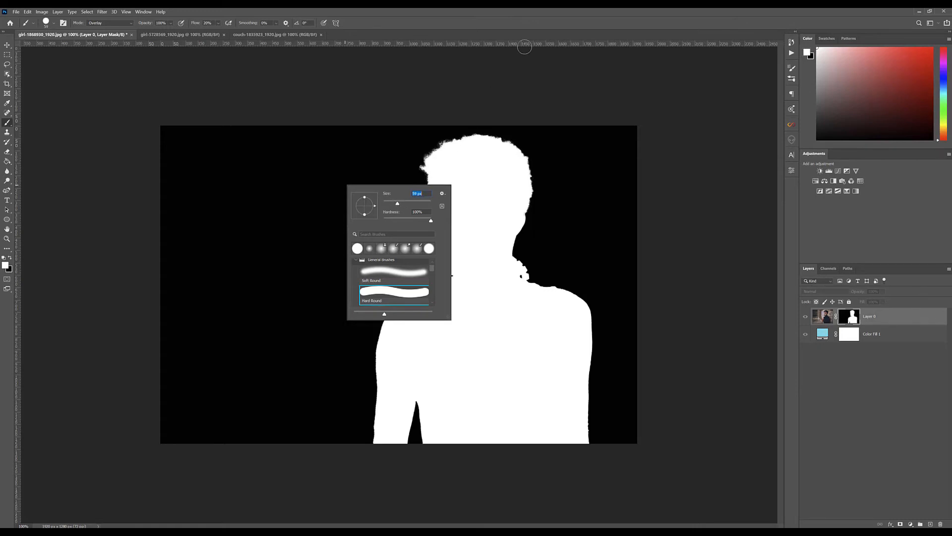
{"action": "key", "text": "Return"}
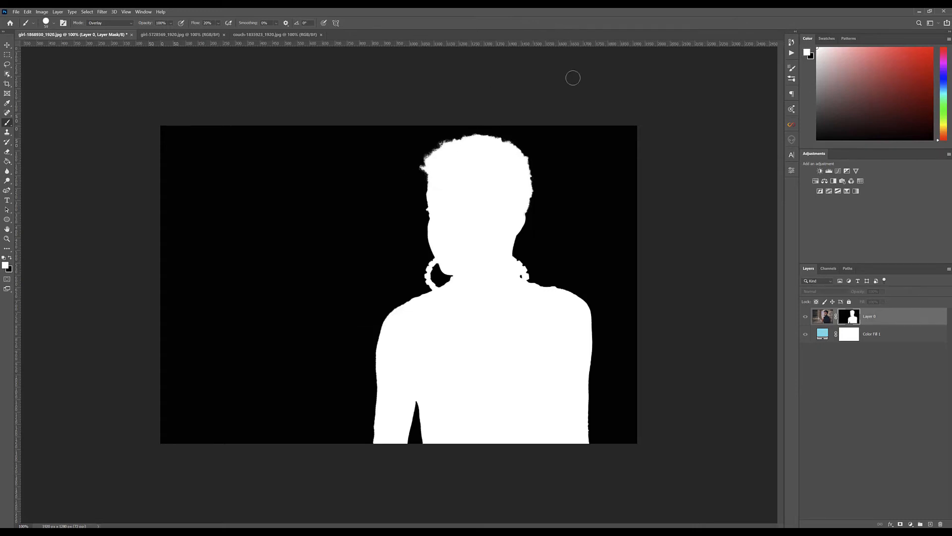
Step: Reduce the brush size to 31 px and paint white over the mask's hair edge at the crown of the head
{"action": "scroll", "coordinate": [492, 110], "scroll_direction": "up", "scroll_amount": 4}
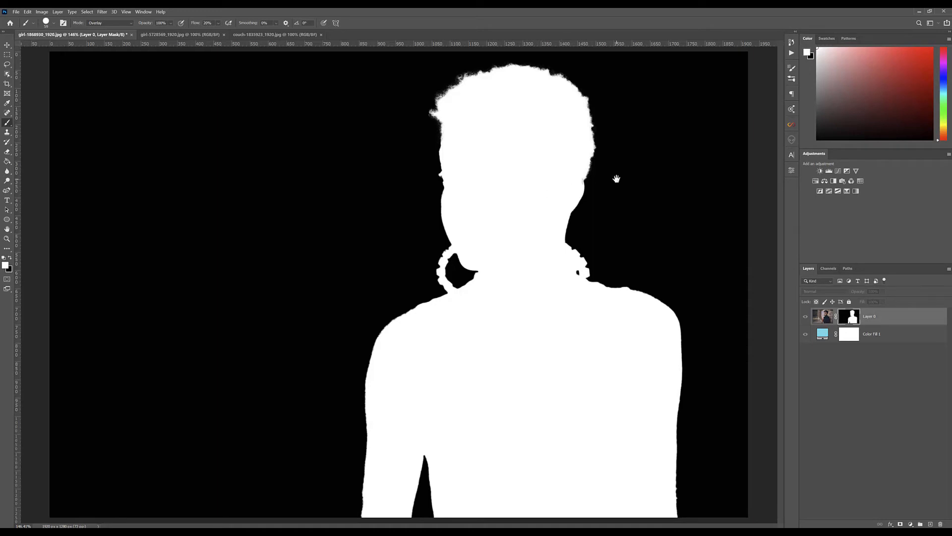
{"action": "scroll", "coordinate": [616, 179], "scroll_direction": "up", "scroll_amount": 4}
{"action": "left_click_drag", "start_coordinate": [567, 100], "coordinate": [512, 292]}
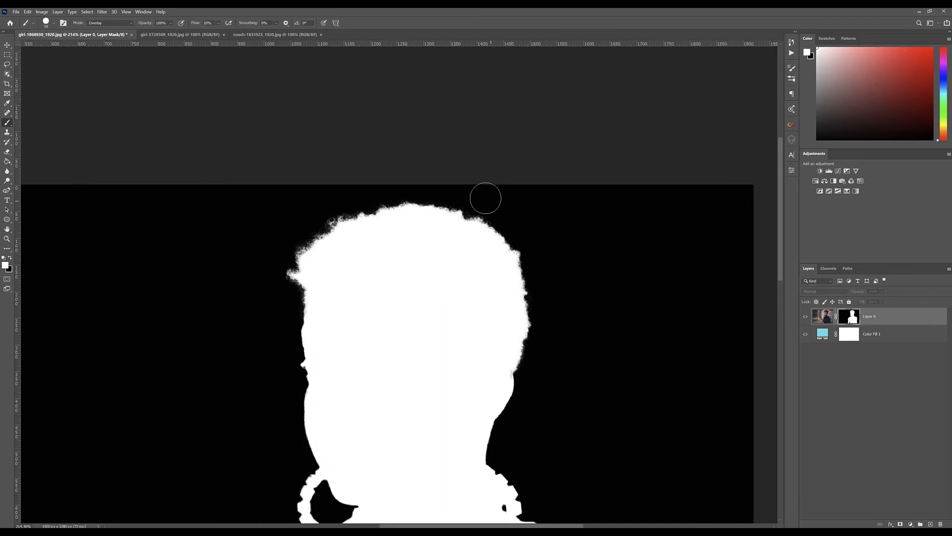
{"action": "scroll", "coordinate": [484, 196], "scroll_direction": "up", "scroll_amount": 2}
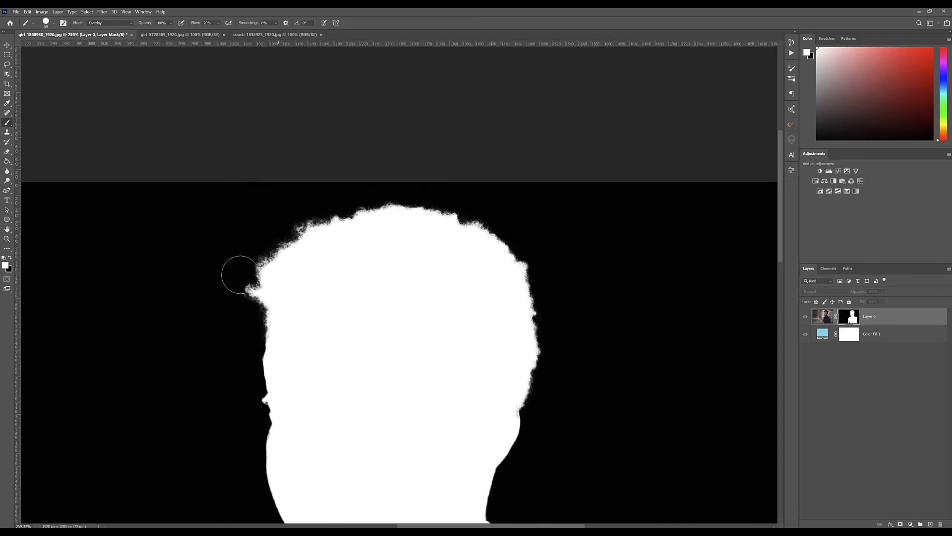
{"action": "right_click", "coordinate": [243, 230]}
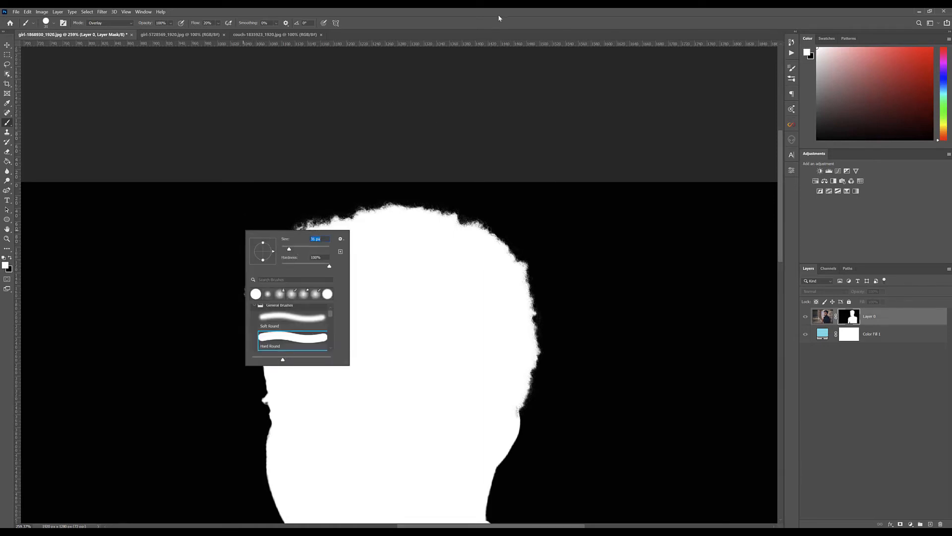
{"action": "key", "text": "Return"}
{"action": "scroll", "coordinate": [361, 203], "scroll_direction": "up", "scroll_amount": 2}
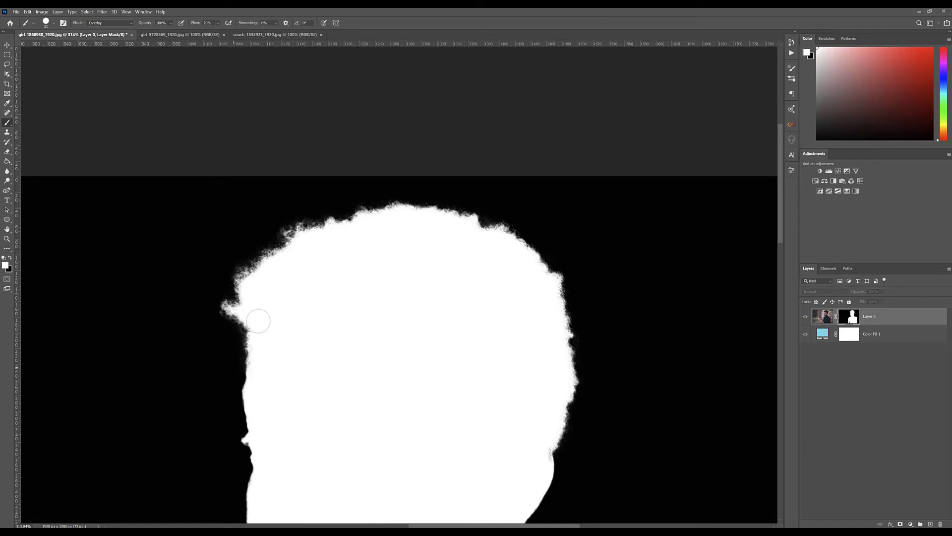
{"action": "mouse_move", "coordinate": [366, 202]}
{"action": "left_mouse_down"}
{"action": "mouse_move", "coordinate": [404, 192]}
{"action": "mouse_move", "coordinate": [386, 192]}
{"action": "left_mouse_up"}
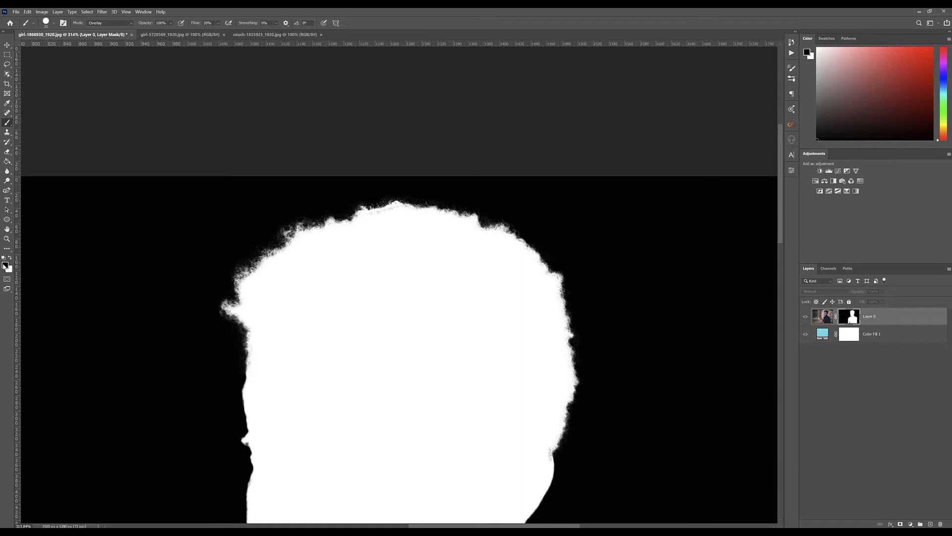
Step: Paint black along the outside of the mask's hair edge between the crown and the forehead to remove the gray fringe
{"action": "scroll", "coordinate": [393, 187], "scroll_direction": "up", "scroll_amount": 2}
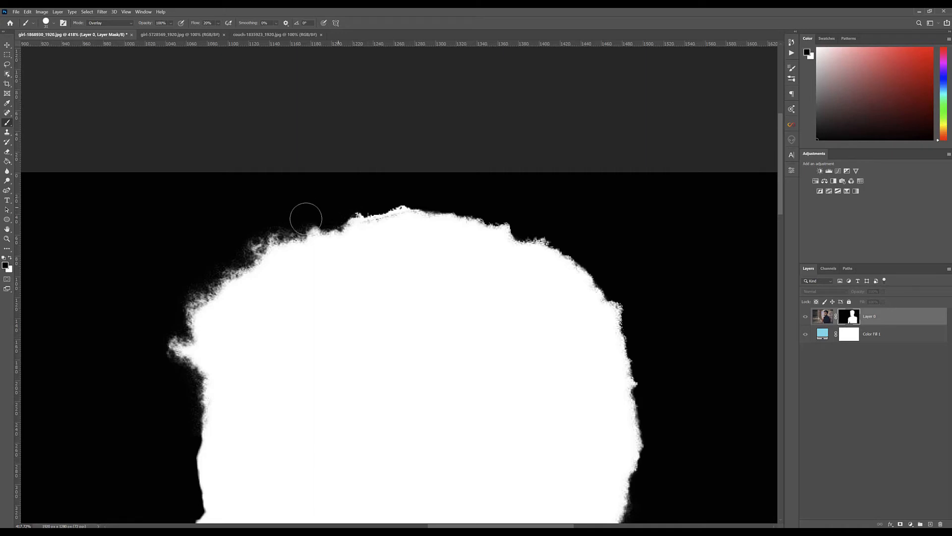
{"action": "mouse_move", "coordinate": [265, 226]}
{"action": "left_mouse_down"}
{"action": "mouse_move", "coordinate": [302, 215]}
{"action": "mouse_move", "coordinate": [211, 250]}
{"action": "mouse_move", "coordinate": [207, 270]}
{"action": "mouse_move", "coordinate": [189, 266]}
{"action": "mouse_move", "coordinate": [236, 243]}
{"action": "mouse_move", "coordinate": [169, 291]}
{"action": "mouse_move", "coordinate": [224, 253]}
{"action": "mouse_move", "coordinate": [176, 308]}
{"action": "left_mouse_up"}
{"action": "mouse_move", "coordinate": [205, 269]}
{"action": "left_mouse_down"}
{"action": "mouse_move", "coordinate": [162, 347]}
{"action": "mouse_move", "coordinate": [187, 408]}
{"action": "mouse_move", "coordinate": [180, 427]}
{"action": "mouse_move", "coordinate": [180, 379]}
{"action": "mouse_move", "coordinate": [158, 354]}
{"action": "mouse_move", "coordinate": [177, 326]}
{"action": "mouse_move", "coordinate": [142, 334]}
{"action": "mouse_move", "coordinate": [194, 394]}
{"action": "mouse_move", "coordinate": [170, 347]}
{"action": "mouse_move", "coordinate": [213, 272]}
{"action": "mouse_move", "coordinate": [268, 238]}
{"action": "mouse_move", "coordinate": [203, 275]}
{"action": "mouse_move", "coordinate": [268, 217]}
{"action": "mouse_move", "coordinate": [266, 228]}
{"action": "left_mouse_up"}
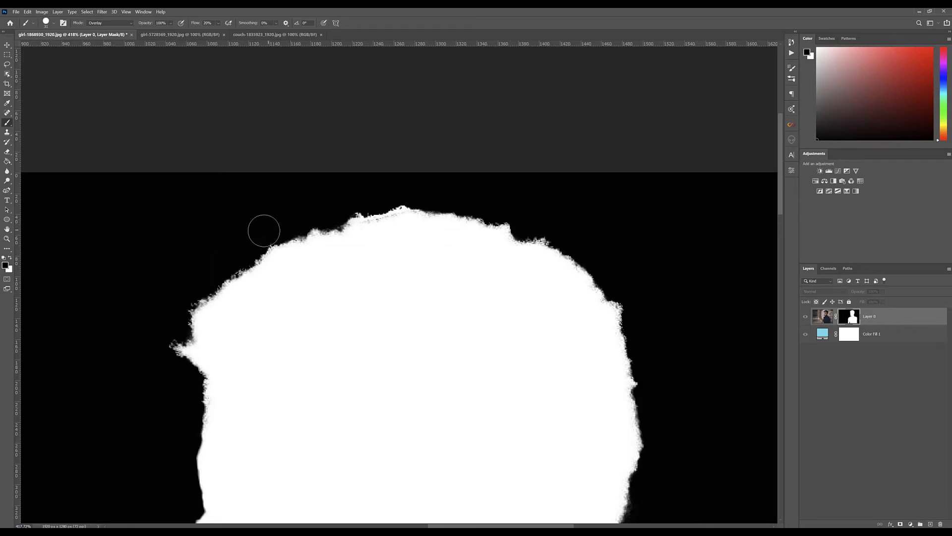
Step: Switch to white and paint along the hair edge from above the forehead to the crown to solidify the mask
{"action": "left_click", "coordinate": [10, 257]}
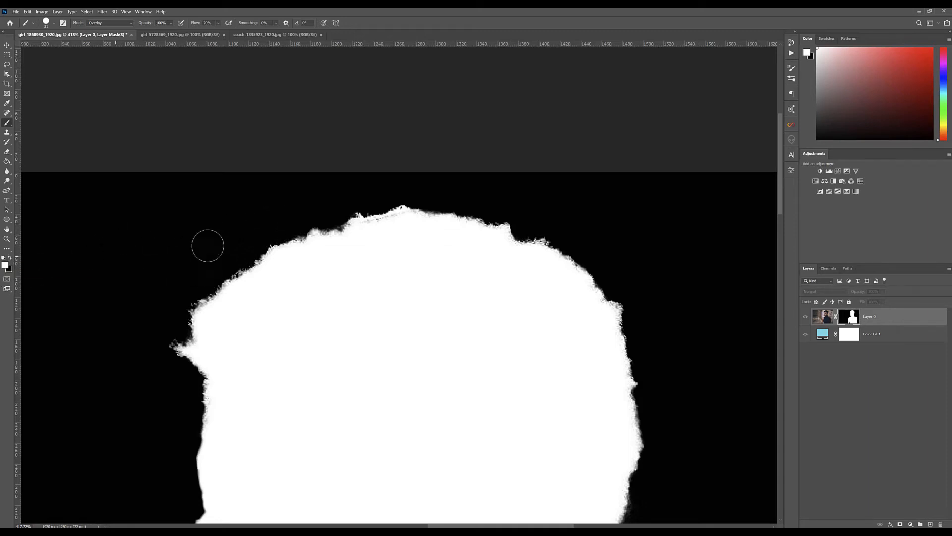
{"action": "left_click_drag", "start_coordinate": [235, 264], "coordinate": [319, 213]}
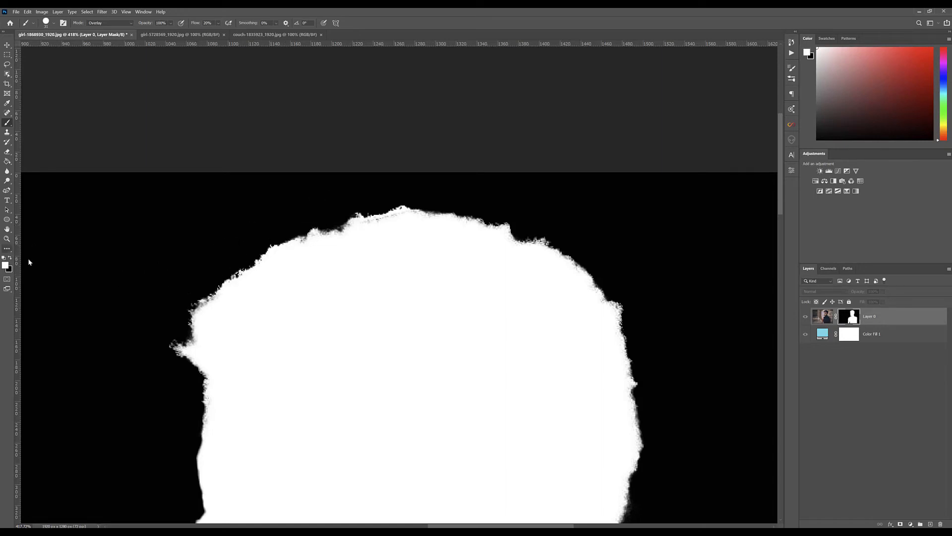
{"action": "left_click_drag", "start_coordinate": [270, 256], "coordinate": [348, 228]}
{"action": "mouse_move", "coordinate": [386, 197]}
{"action": "left_mouse_down"}
{"action": "mouse_move", "coordinate": [274, 218]}
{"action": "mouse_move", "coordinate": [319, 218]}
{"action": "mouse_move", "coordinate": [387, 184]}
{"action": "mouse_move", "coordinate": [284, 220]}
{"action": "left_mouse_up"}
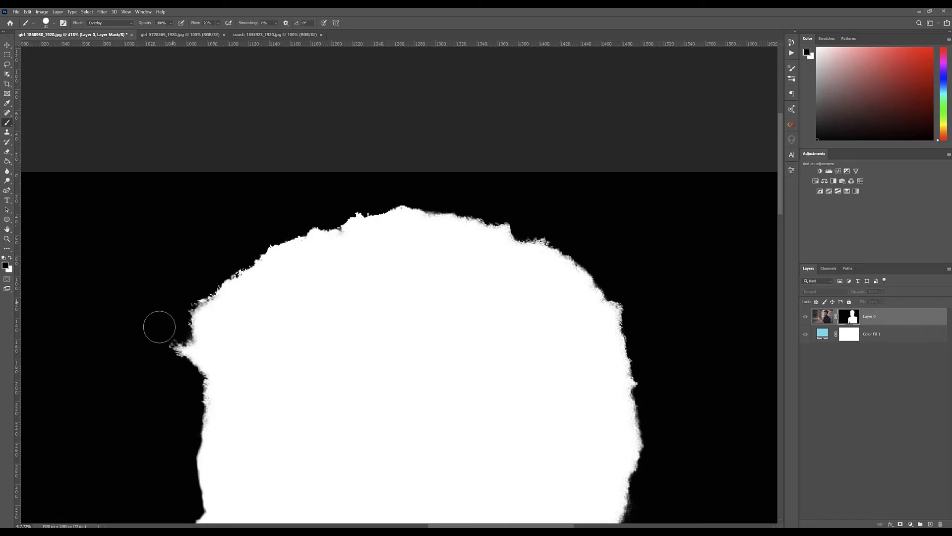
Step: Paint black around the hair tuft at the forehead and down the edge of the face on the mask
{"action": "left_click_drag", "start_coordinate": [178, 327], "coordinate": [161, 338]}
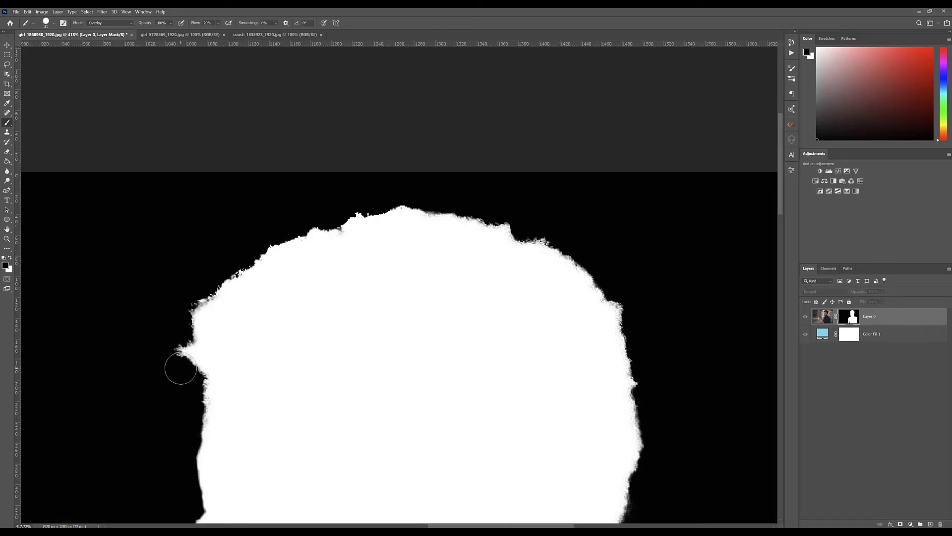
{"action": "mouse_move", "coordinate": [184, 395]}
{"action": "left_mouse_down"}
{"action": "mouse_move", "coordinate": [193, 424]}
{"action": "mouse_move", "coordinate": [180, 470]}
{"action": "left_mouse_up"}
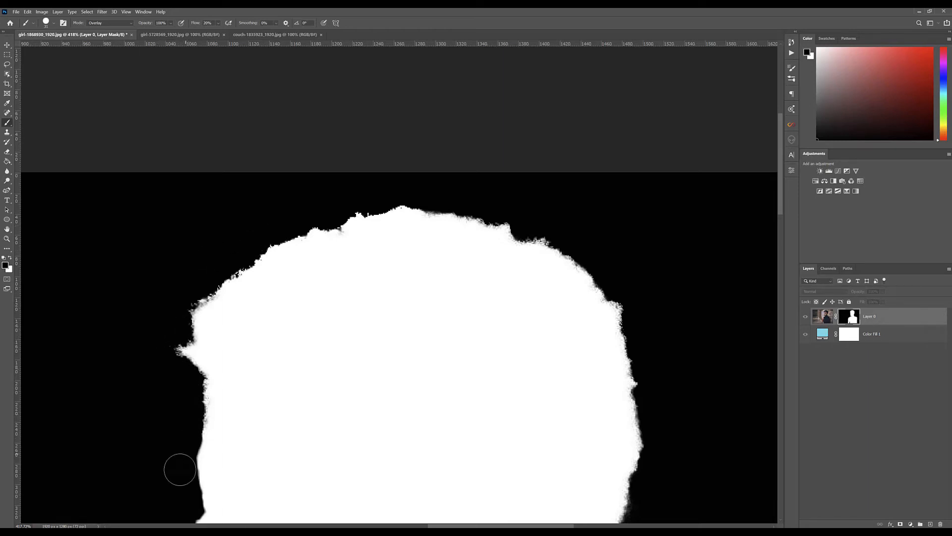
{"action": "mouse_move", "coordinate": [153, 348]}
{"action": "left_mouse_down"}
{"action": "mouse_move", "coordinate": [193, 282]}
{"action": "mouse_move", "coordinate": [217, 260]}
{"action": "mouse_move", "coordinate": [191, 292]}
{"action": "left_mouse_up"}
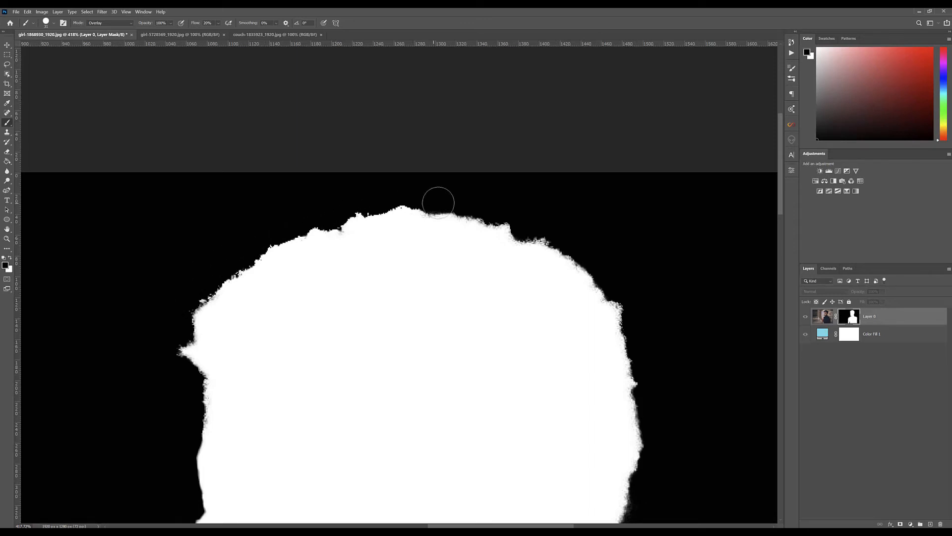
Step: Paint black along the mask's hair edge from the crown down the back of the head to the ear
{"action": "mouse_move", "coordinate": [460, 205]}
{"action": "left_mouse_down"}
{"action": "mouse_move", "coordinate": [509, 219]}
{"action": "mouse_move", "coordinate": [527, 232]}
{"action": "mouse_move", "coordinate": [519, 237]}
{"action": "mouse_move", "coordinate": [506, 230]}
{"action": "mouse_move", "coordinate": [534, 225]}
{"action": "mouse_move", "coordinate": [568, 247]}
{"action": "mouse_move", "coordinate": [578, 267]}
{"action": "mouse_move", "coordinate": [597, 272]}
{"action": "mouse_move", "coordinate": [585, 268]}
{"action": "mouse_move", "coordinate": [605, 314]}
{"action": "left_mouse_up"}
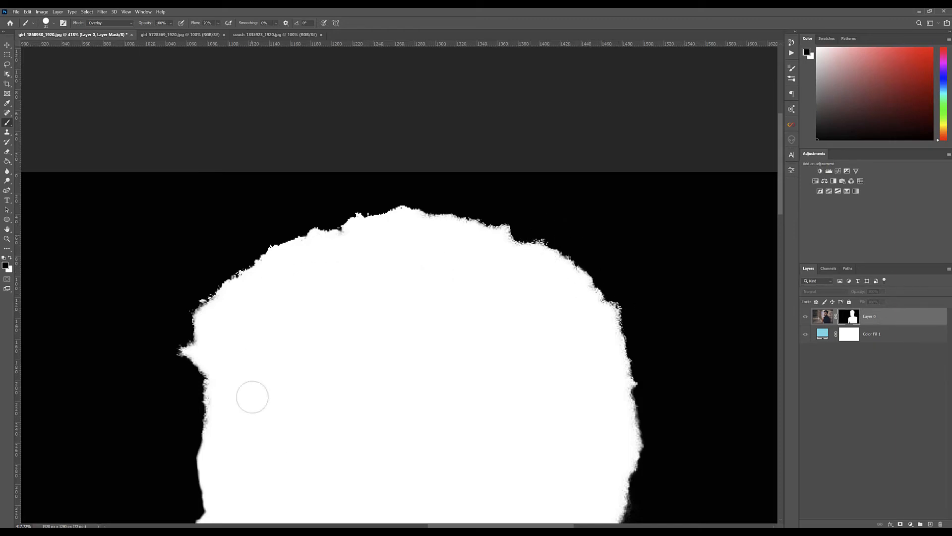
{"action": "scroll", "coordinate": [434, 347], "scroll_direction": "down", "scroll_amount": 3}
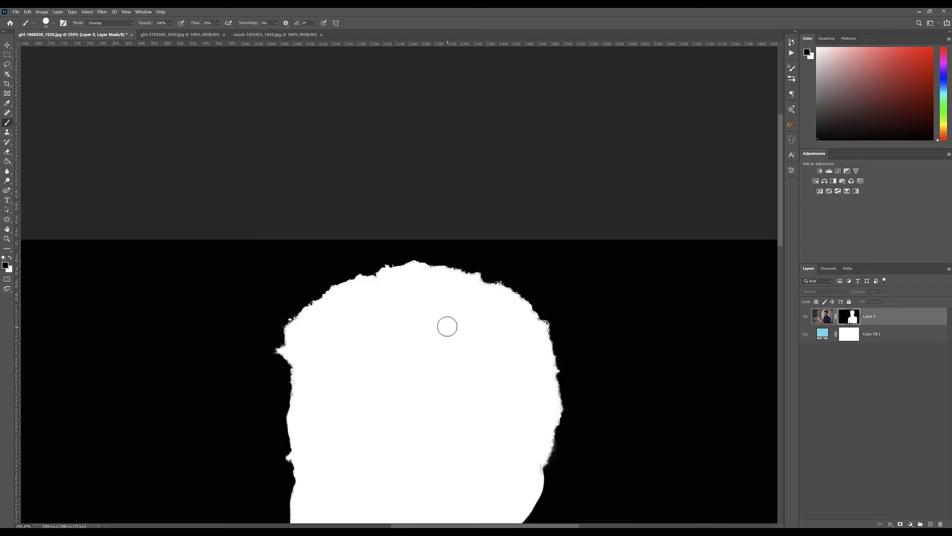
{"action": "scroll", "coordinate": [589, 283], "scroll_direction": "up", "scroll_amount": 2}
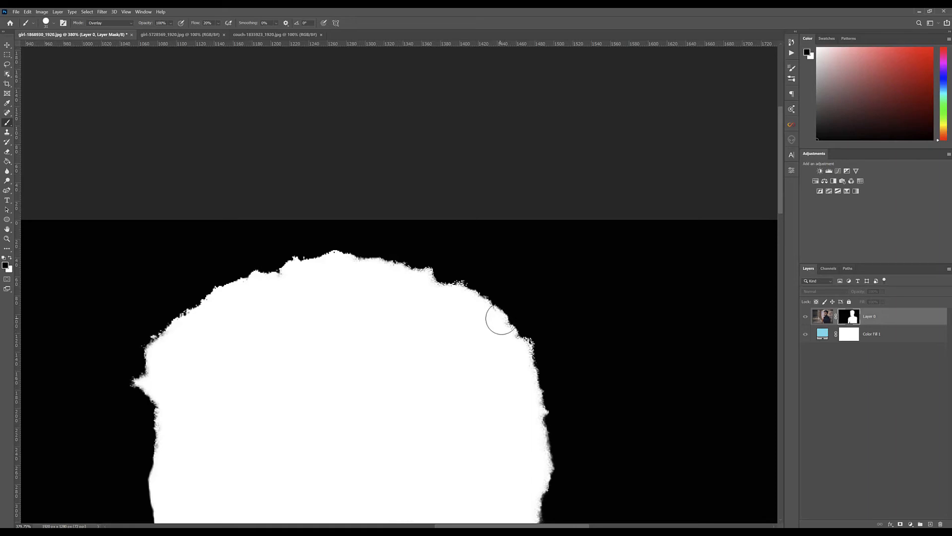
{"action": "scroll", "coordinate": [501, 320], "scroll_direction": "up", "scroll_amount": 2}
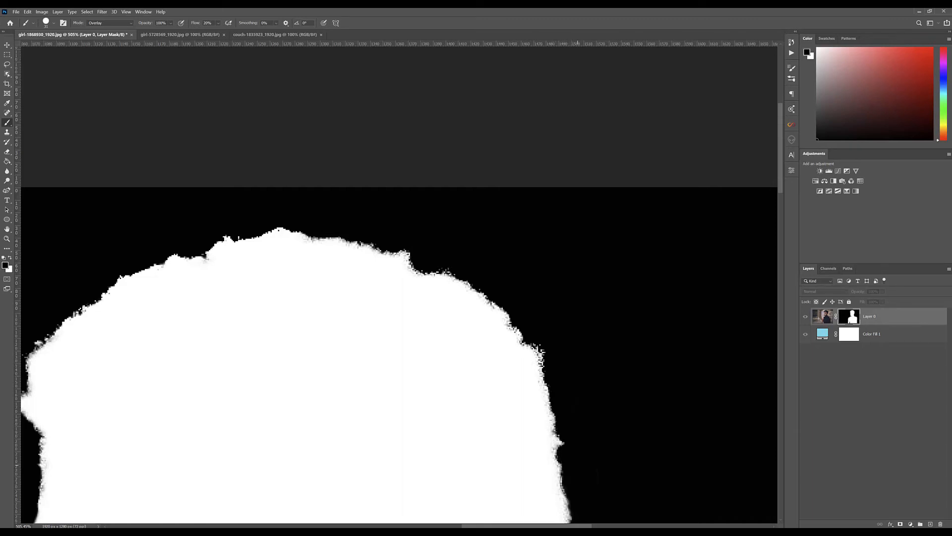
{"action": "left_click_drag", "start_coordinate": [779, 183], "coordinate": [780, 229]}
{"action": "mouse_move", "coordinate": [574, 227]}
{"action": "left_mouse_down"}
{"action": "mouse_move", "coordinate": [583, 295]}
{"action": "mouse_move", "coordinate": [537, 459]}
{"action": "mouse_move", "coordinate": [561, 426]}
{"action": "mouse_move", "coordinate": [578, 357]}
{"action": "mouse_move", "coordinate": [585, 278]}
{"action": "mouse_move", "coordinate": [582, 286]}
{"action": "mouse_move", "coordinate": [577, 248]}
{"action": "mouse_move", "coordinate": [568, 333]}
{"action": "mouse_move", "coordinate": [539, 401]}
{"action": "left_mouse_up"}
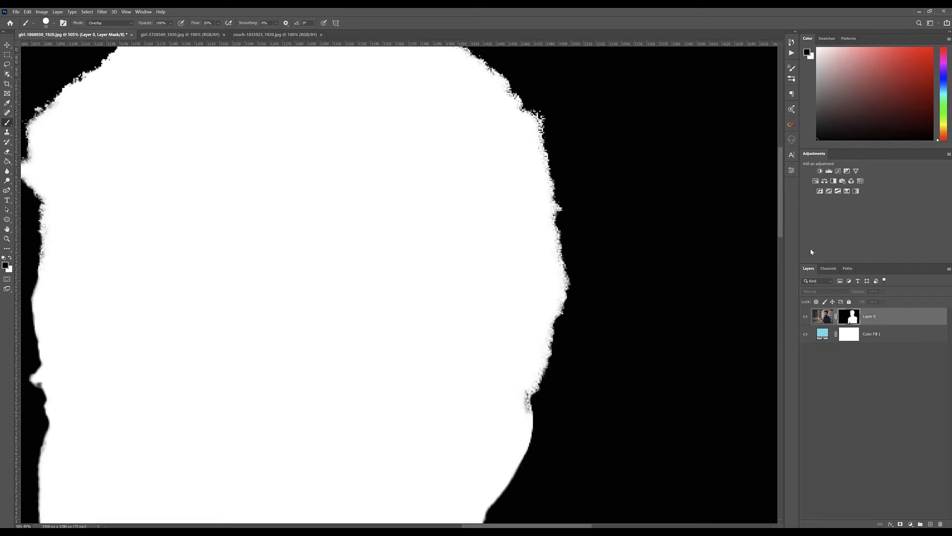
Step: Clean the mask edge around the ear and down the back of the neck with black
{"action": "left_click_drag", "start_coordinate": [784, 231], "coordinate": [784, 256]}
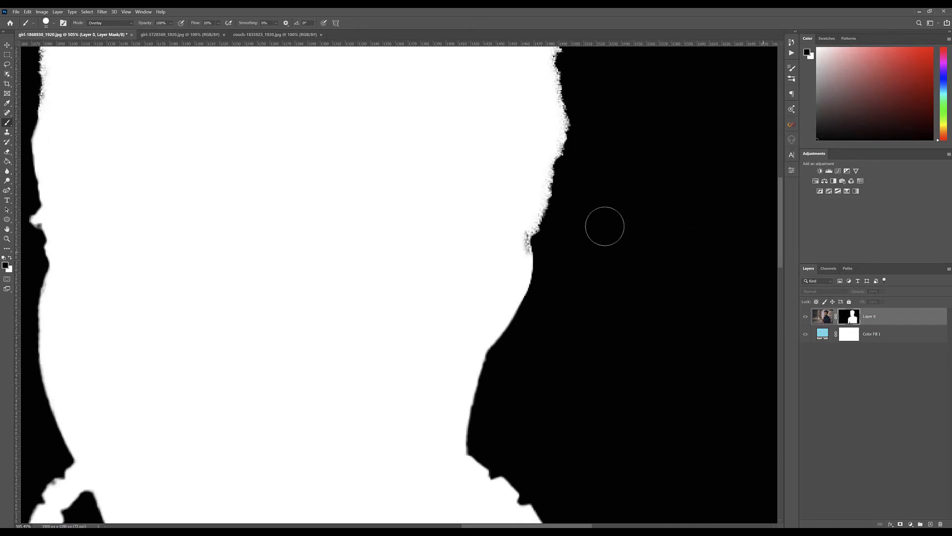
{"action": "mouse_move", "coordinate": [549, 238]}
{"action": "left_mouse_down"}
{"action": "mouse_move", "coordinate": [544, 249]}
{"action": "mouse_move", "coordinate": [561, 221]}
{"action": "left_mouse_up"}
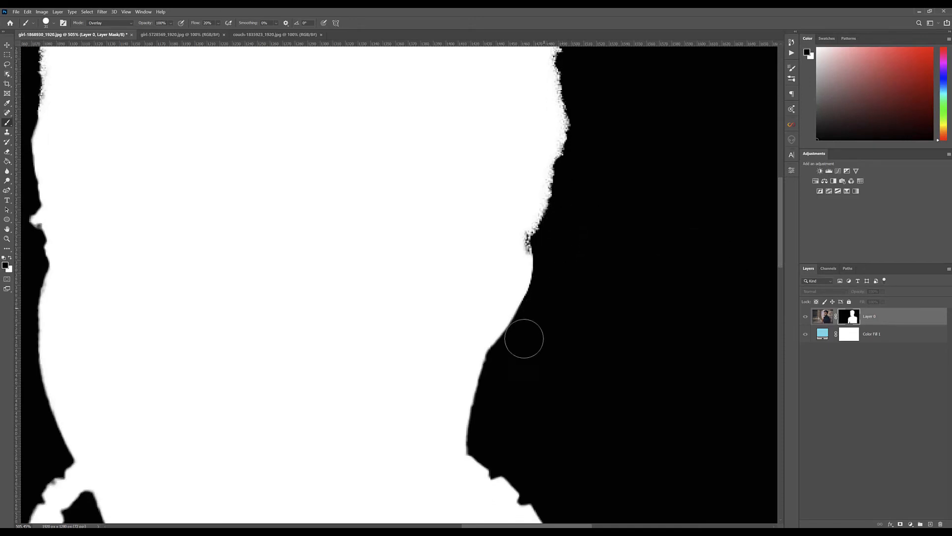
{"action": "left_click_drag", "start_coordinate": [499, 373], "coordinate": [491, 410]}
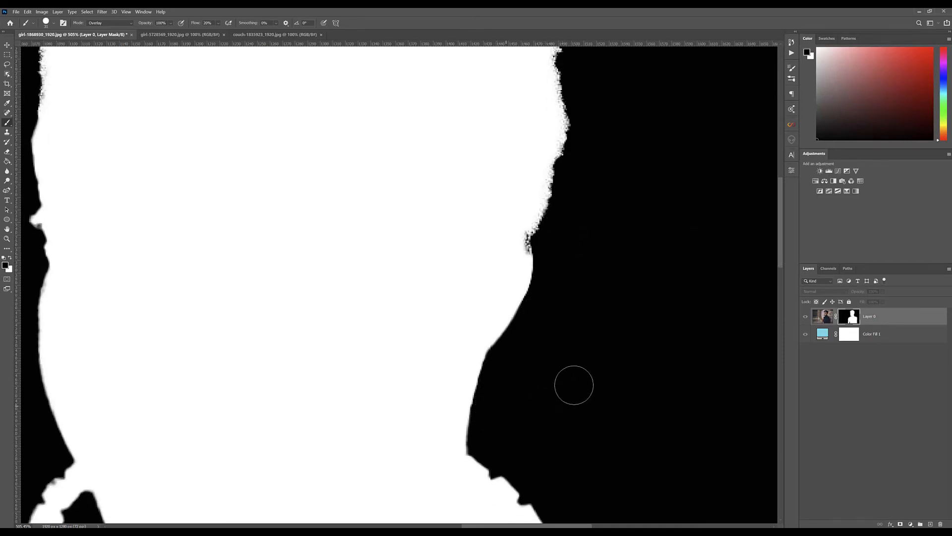
Step: Touch up the mask's hair edge above the forehead and across the crown with black, and return to the normal image view
{"action": "scroll", "coordinate": [445, 253], "scroll_direction": "down", "scroll_amount": 8}
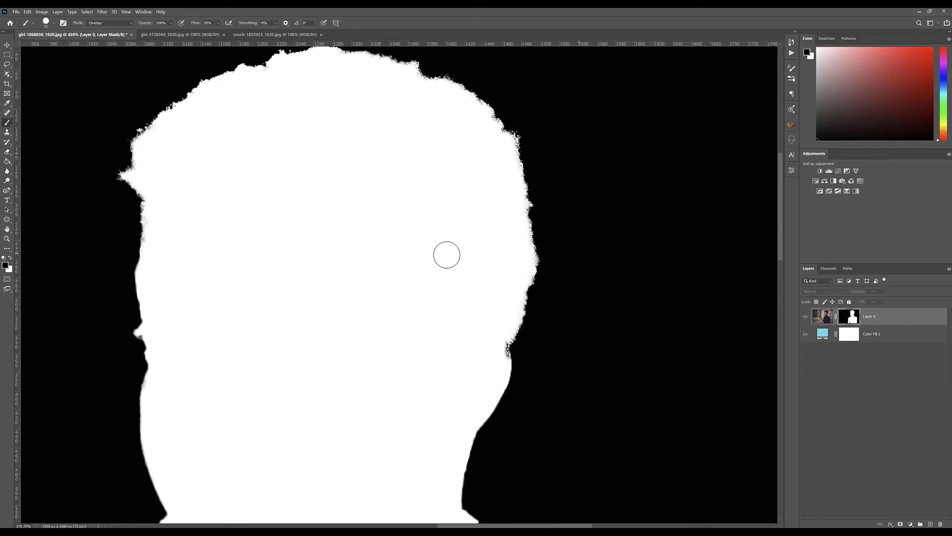
{"action": "scroll", "coordinate": [427, 273], "scroll_direction": "down", "scroll_amount": 3}
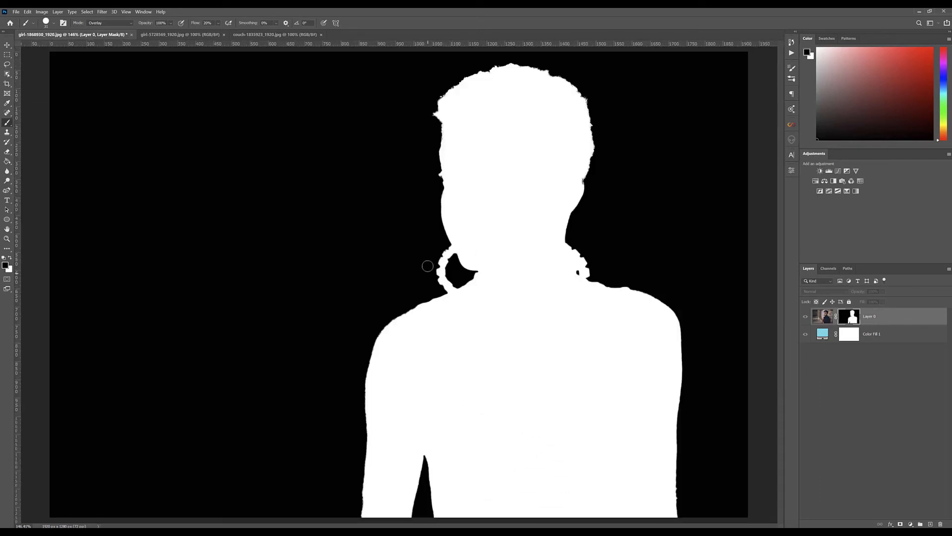
{"action": "scroll", "coordinate": [507, 103], "scroll_direction": "up", "scroll_amount": 2}
{"action": "scroll", "coordinate": [518, 117], "scroll_direction": "up", "scroll_amount": 2}
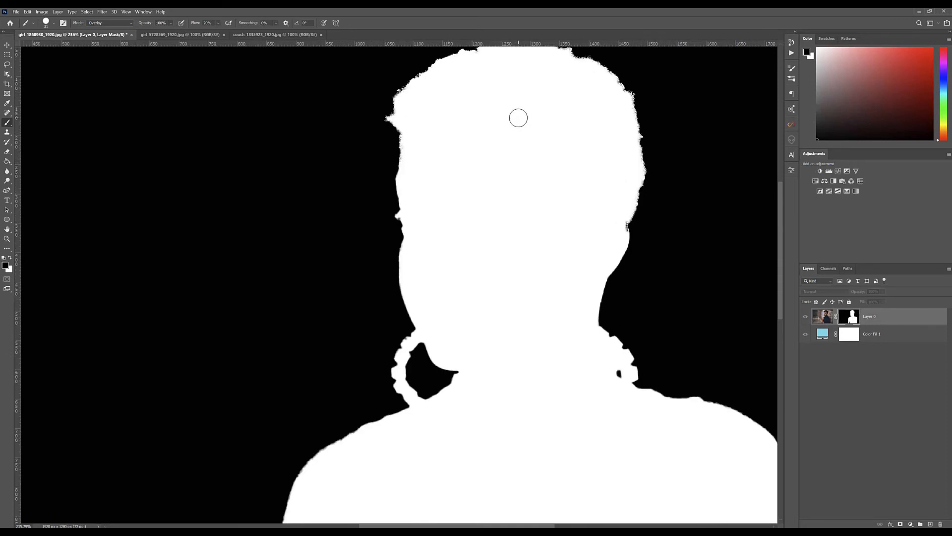
{"action": "left_click_drag", "start_coordinate": [526, 111], "coordinate": [448, 274]}
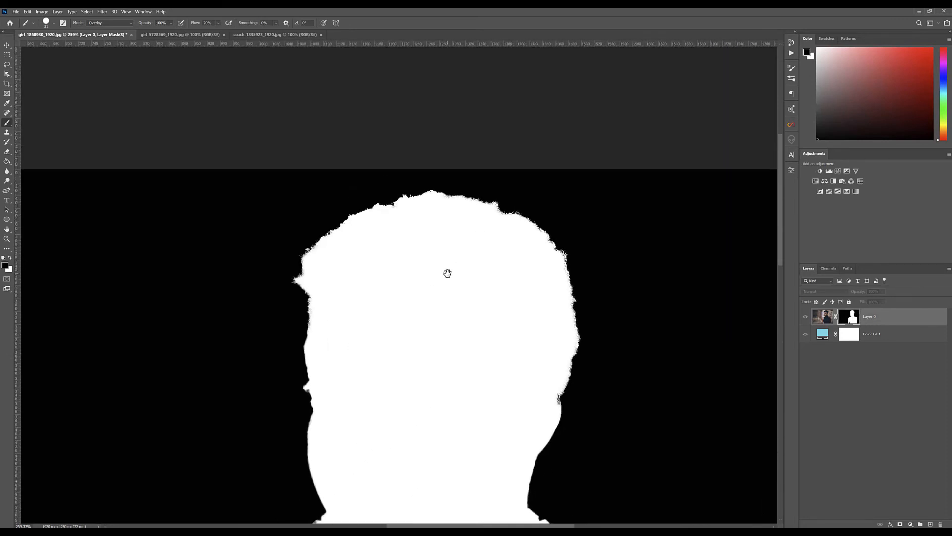
{"action": "scroll", "coordinate": [330, 246], "scroll_direction": "up", "scroll_amount": 3}
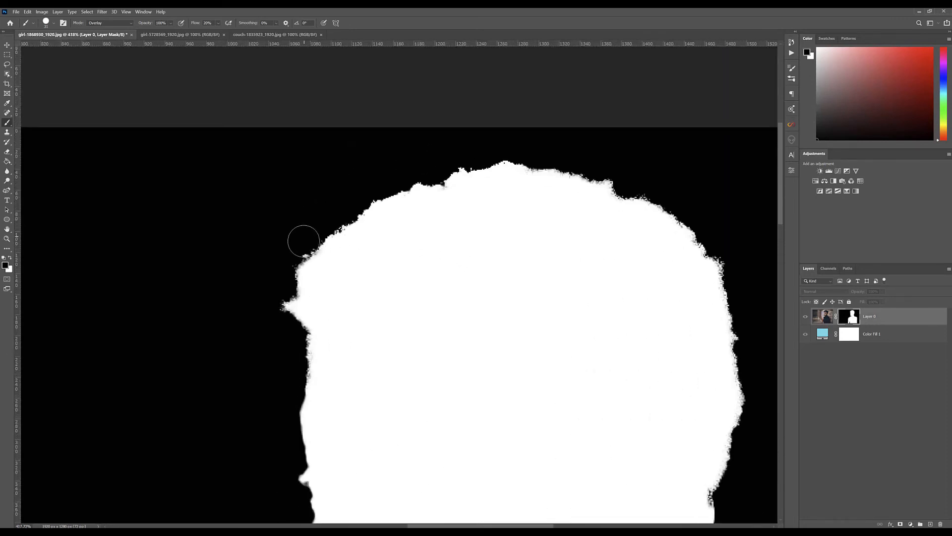
{"action": "left_click_drag", "start_coordinate": [292, 255], "coordinate": [286, 264]}
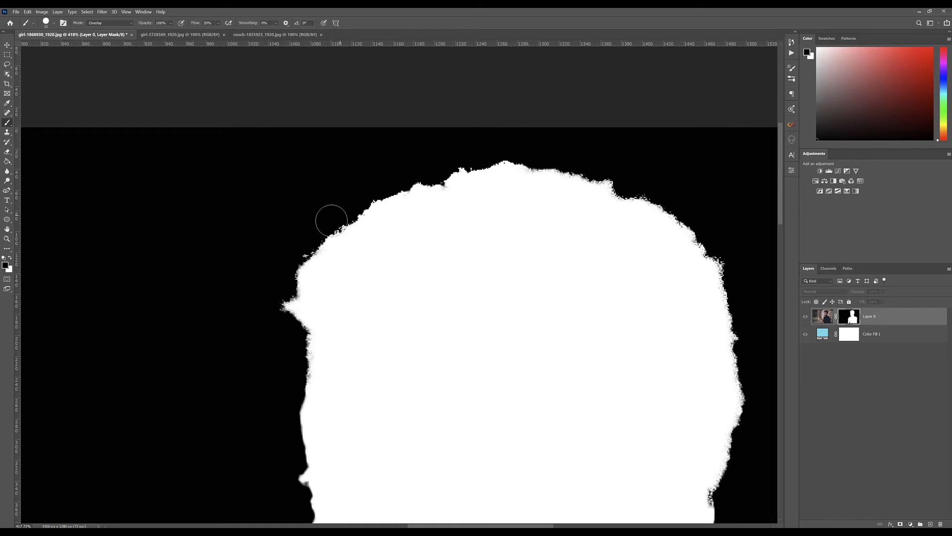
{"action": "mouse_move", "coordinate": [431, 165]}
{"action": "left_mouse_down"}
{"action": "mouse_move", "coordinate": [445, 175]}
{"action": "mouse_move", "coordinate": [459, 164]}
{"action": "mouse_move", "coordinate": [541, 158]}
{"action": "mouse_move", "coordinate": [608, 170]}
{"action": "mouse_move", "coordinate": [680, 206]}
{"action": "mouse_move", "coordinate": [729, 270]}
{"action": "mouse_move", "coordinate": [676, 209]}
{"action": "left_mouse_up"}
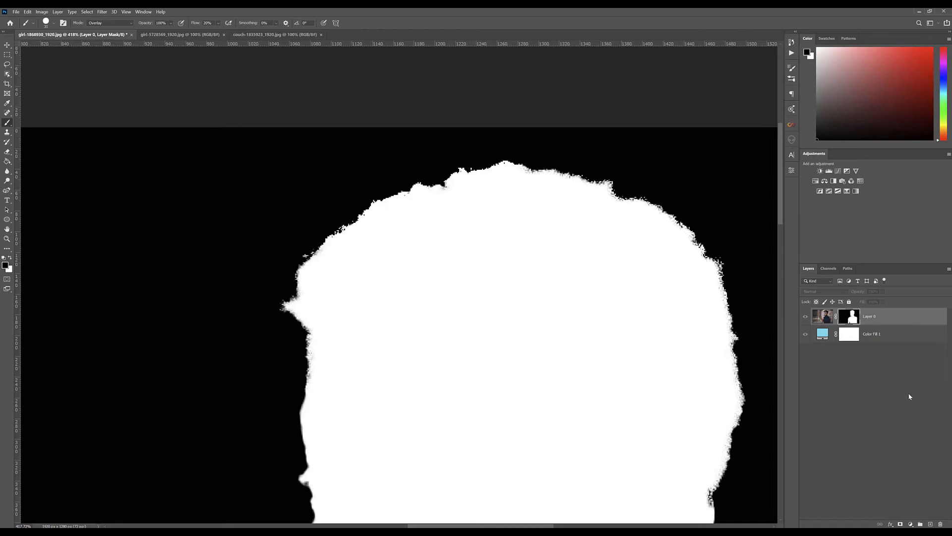
{"action": "left_click", "coordinate": [852, 318], "text": "alt"}
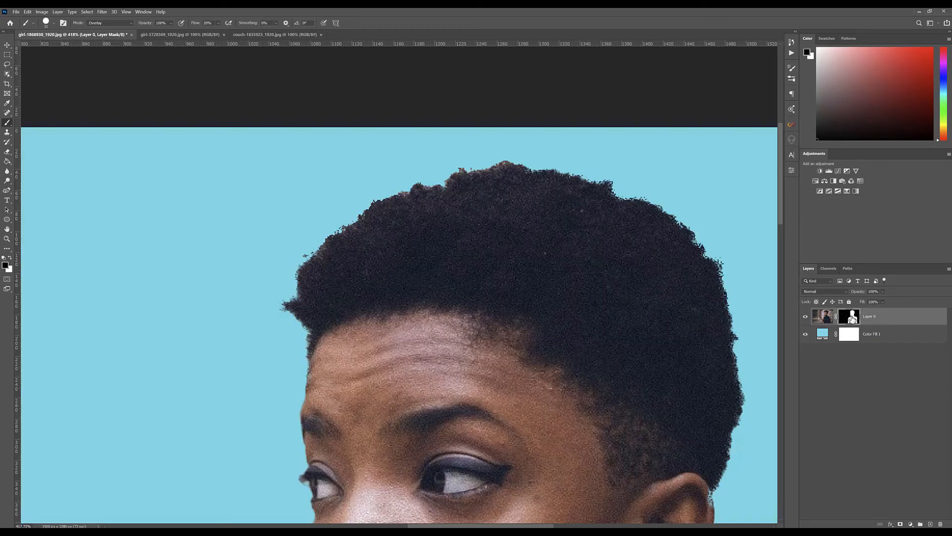
Step: Paint black on the layer mask along the hair edge from the crown down to the forehead, and restore the normal image view
{"action": "scroll", "coordinate": [531, 187], "scroll_direction": "down", "scroll_amount": 8}
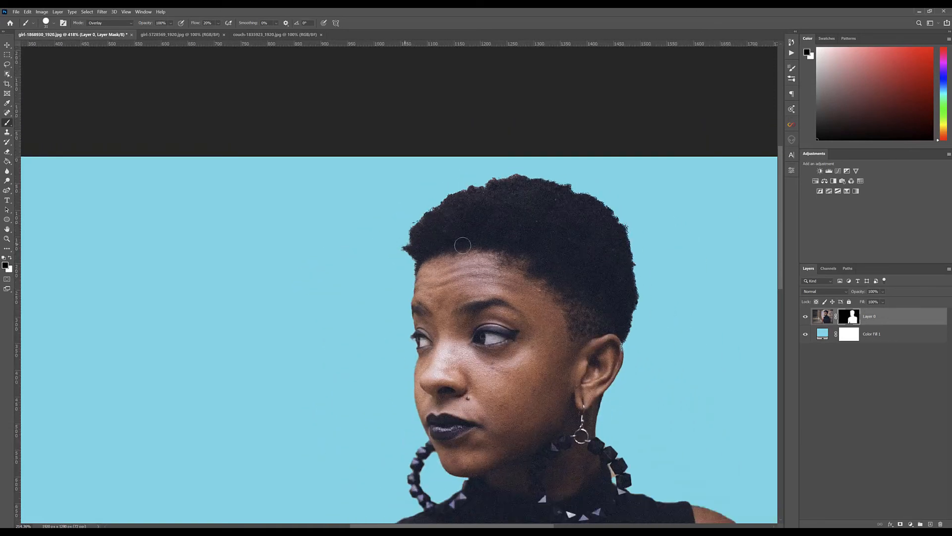
{"action": "scroll", "coordinate": [526, 232], "scroll_direction": "down", "scroll_amount": 1}
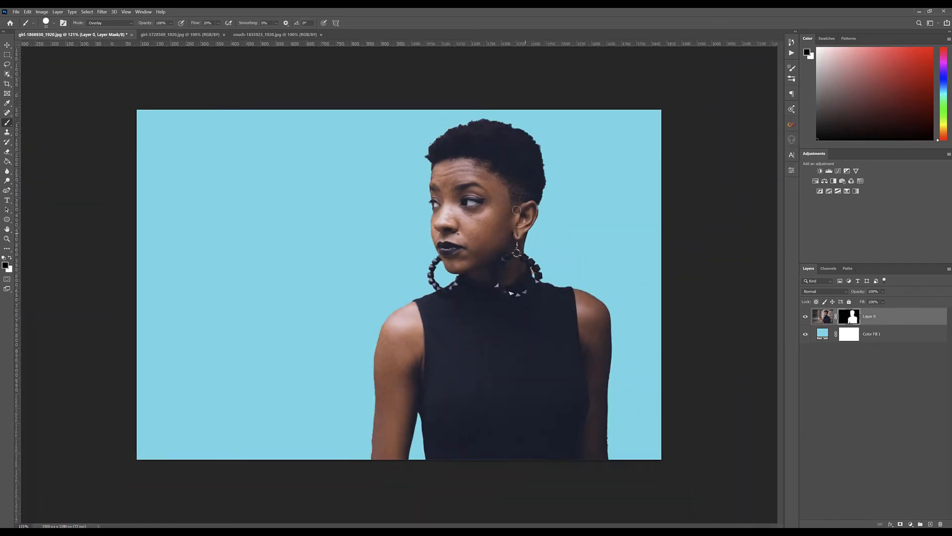
{"action": "scroll", "coordinate": [533, 199], "scroll_direction": "up", "scroll_amount": 7}
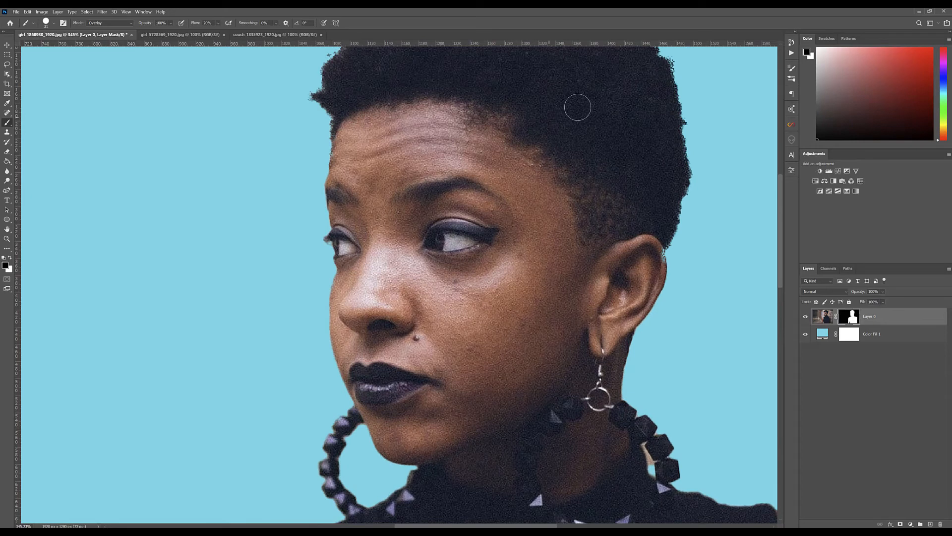
{"action": "left_click_drag", "start_coordinate": [781, 231], "coordinate": [784, 178]}
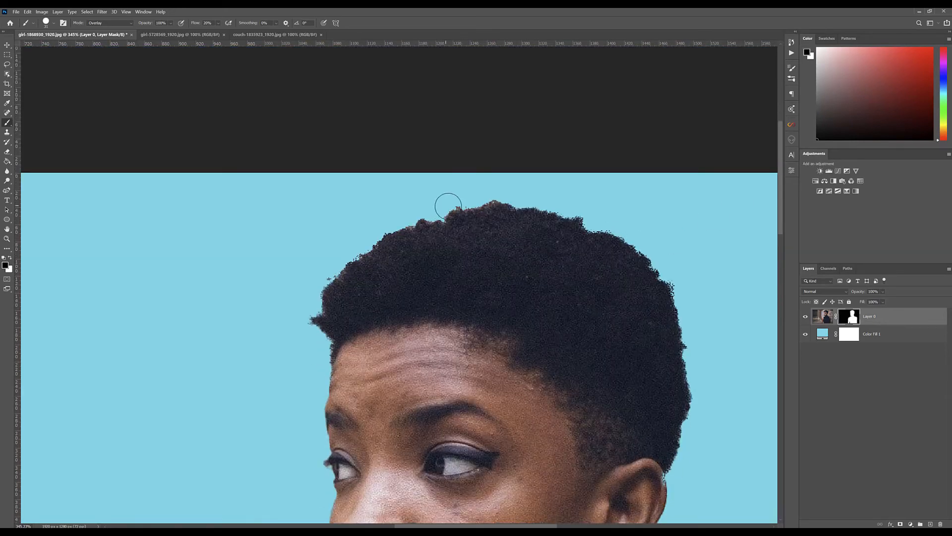
{"action": "left_click", "coordinate": [850, 317], "text": "alt"}
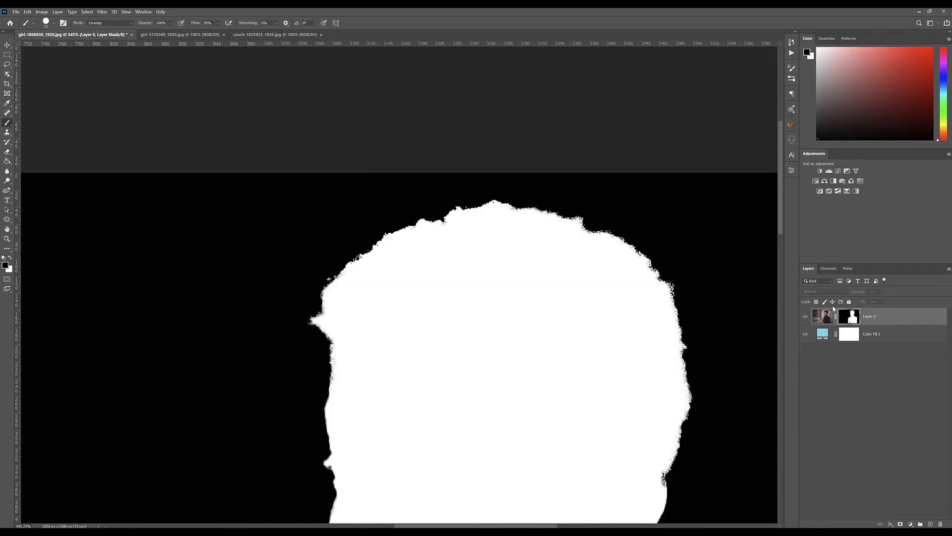
{"action": "scroll", "coordinate": [538, 206], "scroll_direction": "up", "scroll_amount": 2}
{"action": "mouse_move", "coordinate": [490, 203]}
{"action": "left_mouse_down"}
{"action": "mouse_move", "coordinate": [528, 209]}
{"action": "mouse_move", "coordinate": [552, 200]}
{"action": "mouse_move", "coordinate": [615, 222]}
{"action": "mouse_move", "coordinate": [416, 209]}
{"action": "mouse_move", "coordinate": [484, 195]}
{"action": "mouse_move", "coordinate": [425, 194]}
{"action": "mouse_move", "coordinate": [429, 210]}
{"action": "mouse_move", "coordinate": [367, 216]}
{"action": "mouse_move", "coordinate": [345, 231]}
{"action": "mouse_move", "coordinate": [478, 190]}
{"action": "mouse_move", "coordinate": [530, 192]}
{"action": "mouse_move", "coordinate": [495, 192]}
{"action": "mouse_move", "coordinate": [608, 216]}
{"action": "mouse_move", "coordinate": [694, 281]}
{"action": "mouse_move", "coordinate": [666, 246]}
{"action": "mouse_move", "coordinate": [713, 300]}
{"action": "mouse_move", "coordinate": [702, 291]}
{"action": "mouse_move", "coordinate": [723, 339]}
{"action": "mouse_move", "coordinate": [685, 263]}
{"action": "mouse_move", "coordinate": [662, 244]}
{"action": "mouse_move", "coordinate": [536, 205]}
{"action": "mouse_move", "coordinate": [427, 200]}
{"action": "mouse_move", "coordinate": [293, 267]}
{"action": "mouse_move", "coordinate": [272, 315]}
{"action": "mouse_move", "coordinate": [250, 328]}
{"action": "mouse_move", "coordinate": [251, 347]}
{"action": "left_mouse_up"}
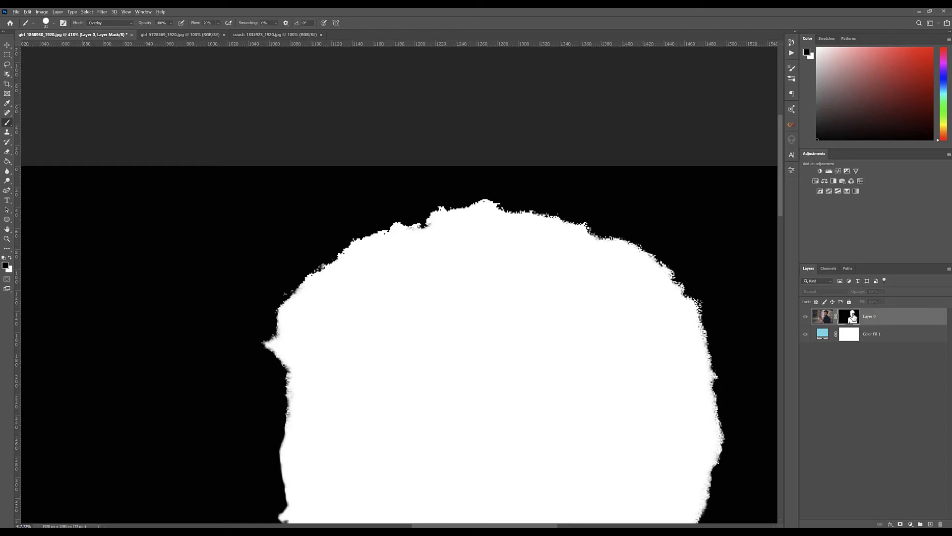
{"action": "left_click", "coordinate": [853, 317], "text": "alt"}
{"action": "scroll", "coordinate": [478, 297], "scroll_direction": "down", "scroll_amount": 8}
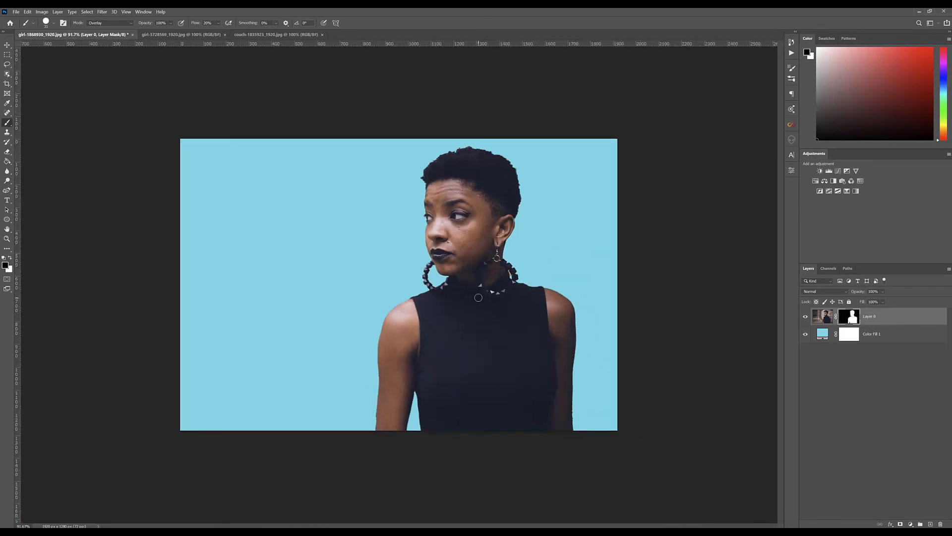
Step: Copy the couch photo into the portrait document with the Move tool and place its layer directly beneath the woman's cutout layer
{"action": "left_click", "coordinate": [8, 46]}
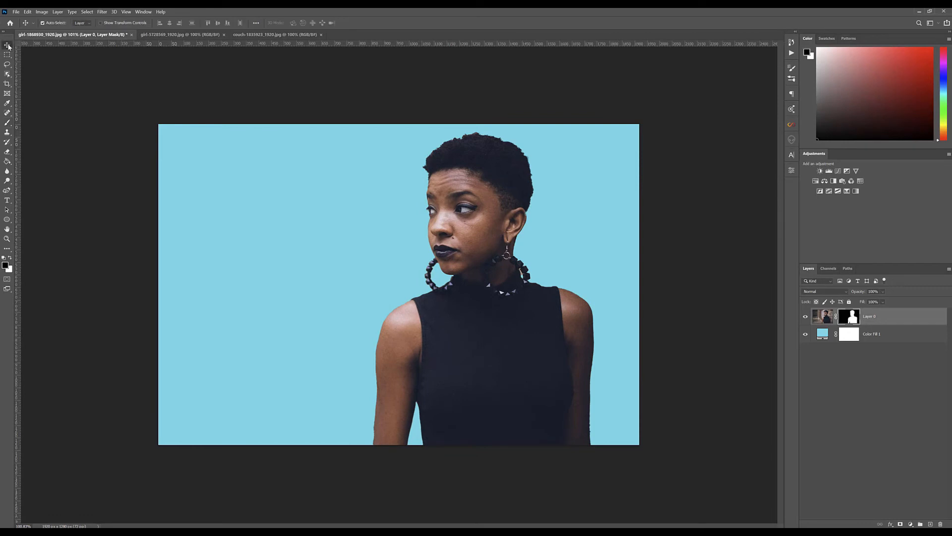
{"action": "left_click", "coordinate": [821, 334]}
{"action": "left_click", "coordinate": [273, 34]}
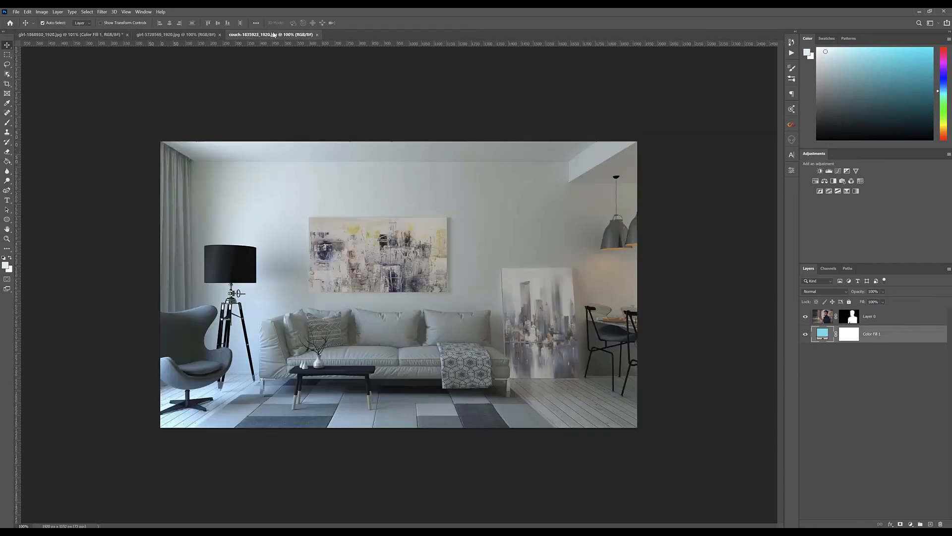
{"action": "left_click", "coordinate": [155, 36]}
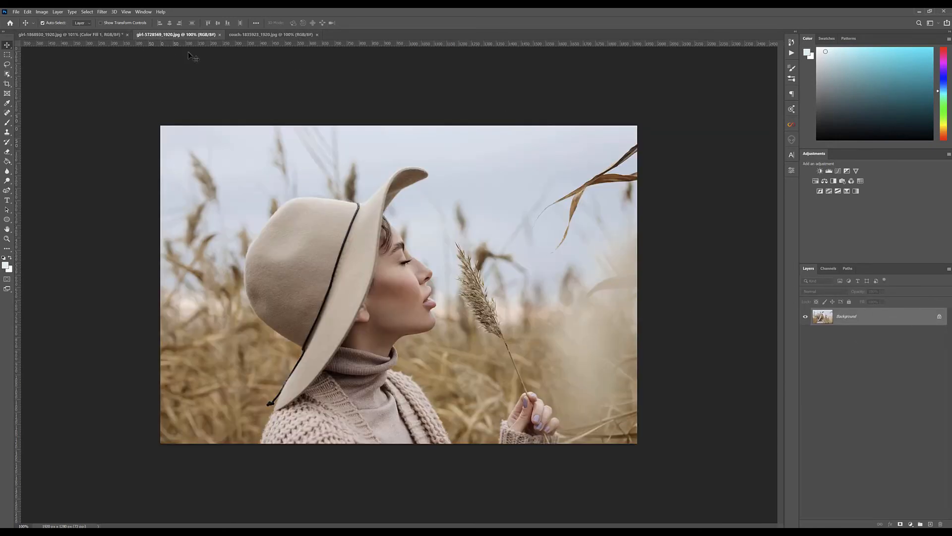
{"action": "left_click", "coordinate": [70, 35]}
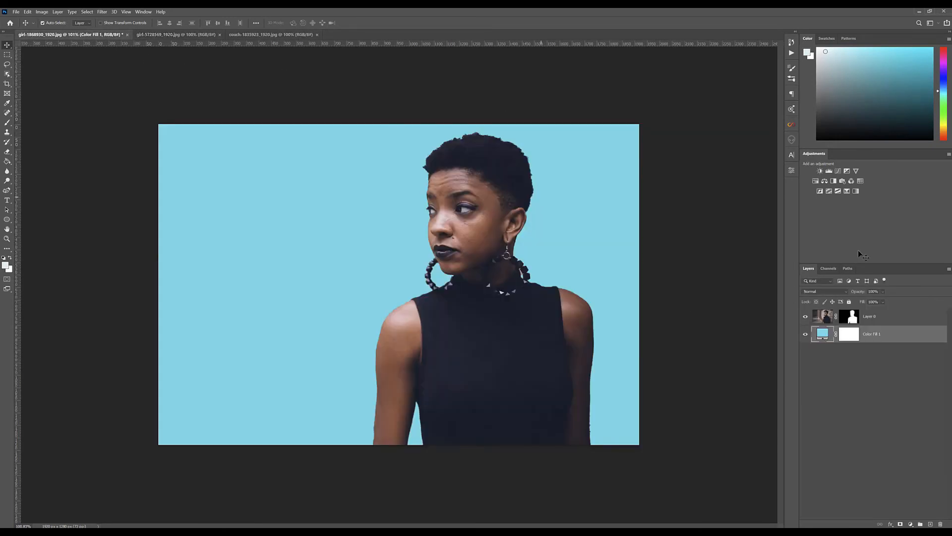
{"action": "left_click", "coordinate": [824, 320]}
{"action": "left_click", "coordinate": [263, 35]}
{"action": "left_click_drag", "start_coordinate": [420, 201], "coordinate": [42, 36]}
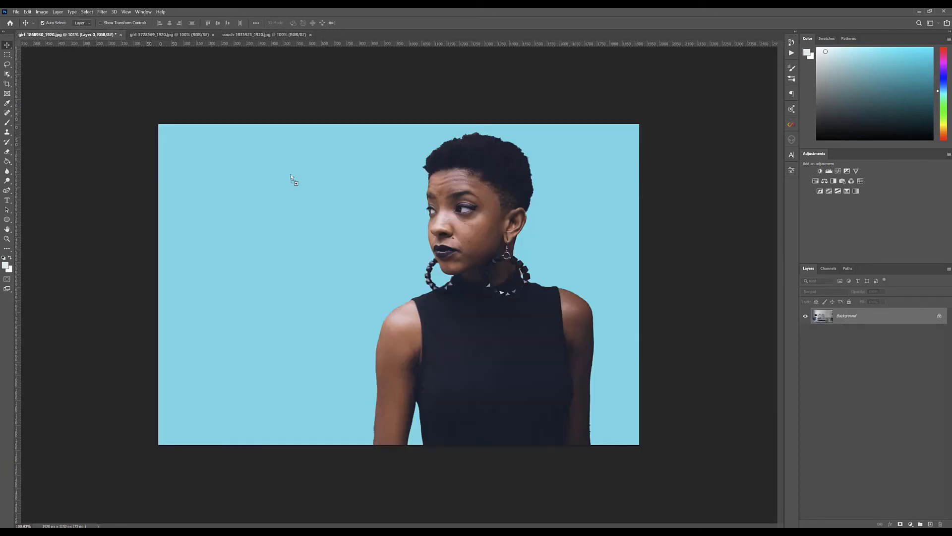
{"action": "left_click_drag", "start_coordinate": [335, 239], "coordinate": [472, 267]}
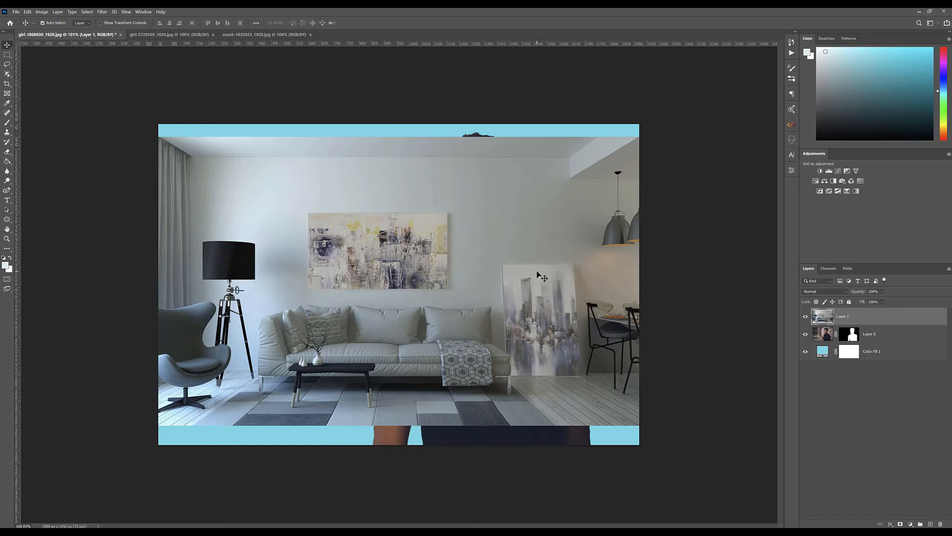
{"action": "left_click_drag", "start_coordinate": [825, 319], "coordinate": [830, 343]}
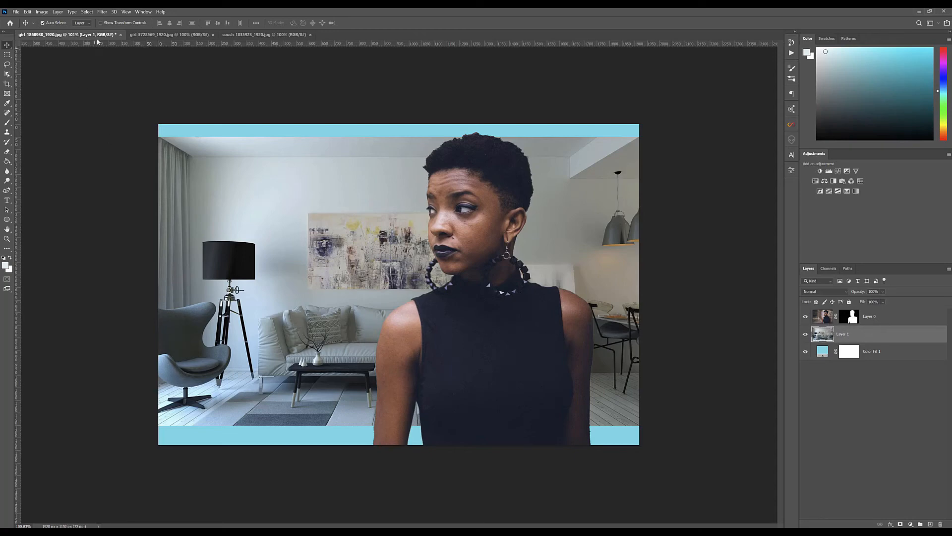
Step: Scale the living-room layer to about 157% with Free Transform and reposition it so the lamp and armchair show beside the woman
{"action": "left_click", "coordinate": [100, 23]}
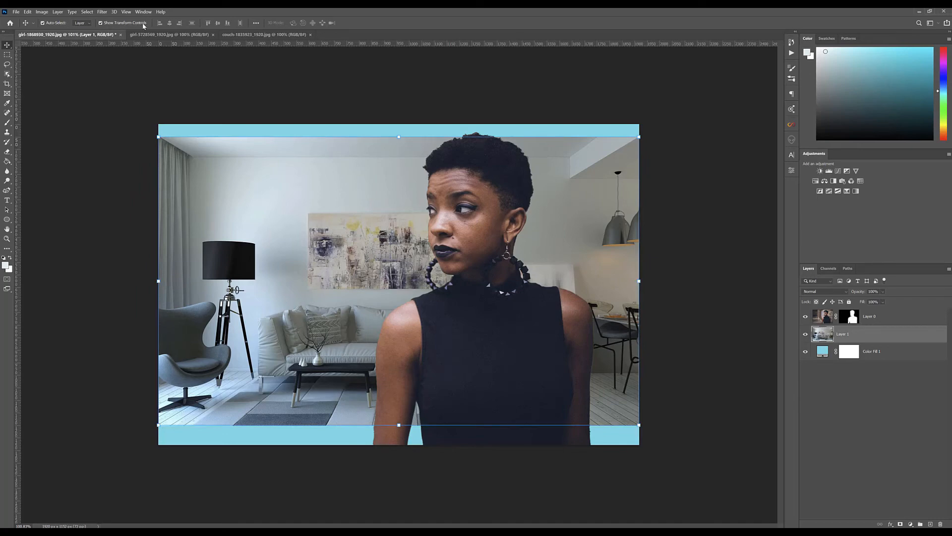
{"action": "left_click", "coordinate": [101, 23]}
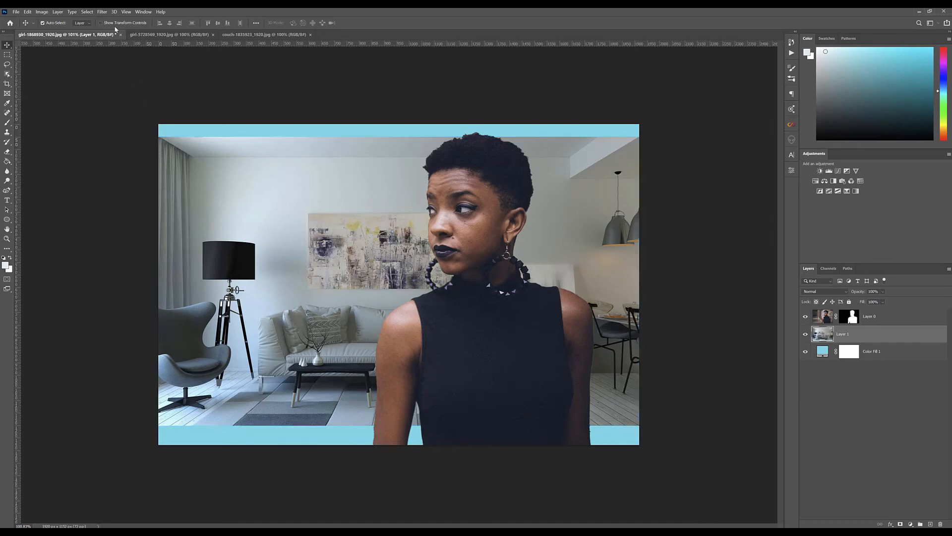
{"action": "left_click", "coordinate": [28, 12]}
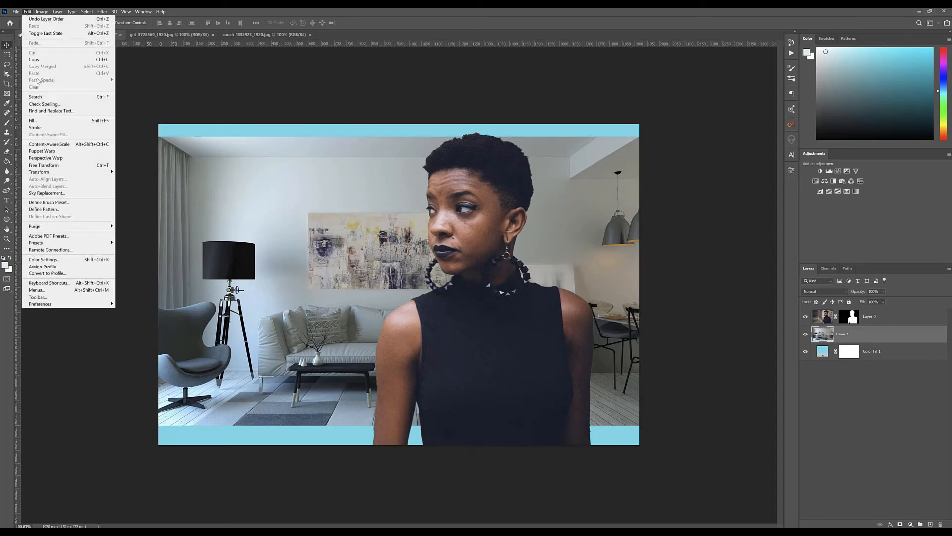
{"action": "mouse_move", "coordinate": [46, 173]}
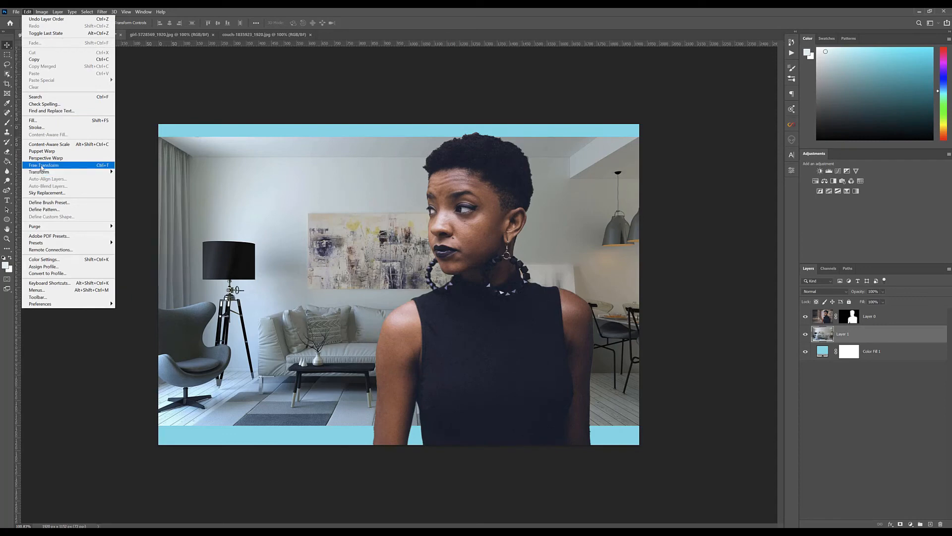
{"action": "left_click", "coordinate": [42, 166]}
{"action": "left_click_drag", "start_coordinate": [640, 138], "coordinate": [670, 118]}
{"action": "left_click_drag", "start_coordinate": [150, 419], "coordinate": [85, 489]}
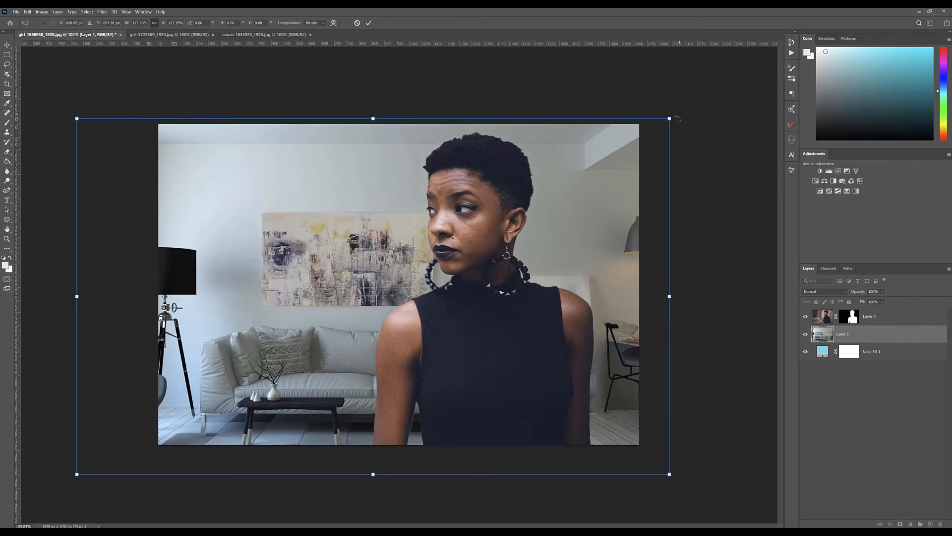
{"action": "left_click_drag", "start_coordinate": [671, 119], "coordinate": [756, 47]}
{"action": "left_click_drag", "start_coordinate": [607, 236], "coordinate": [614, 232]}
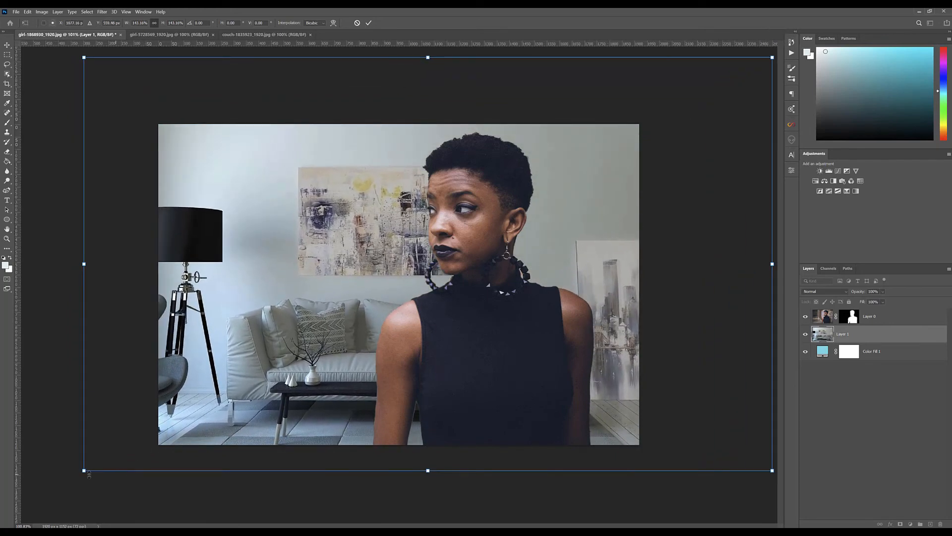
{"action": "left_click_drag", "start_coordinate": [83, 471], "coordinate": [18, 510]}
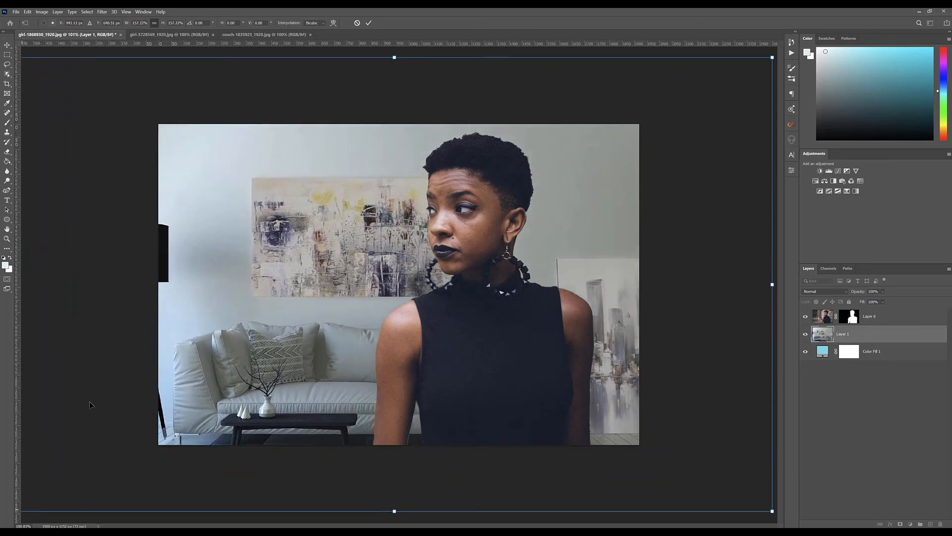
{"action": "left_click_drag", "start_coordinate": [267, 296], "coordinate": [352, 305]}
{"action": "left_click", "coordinate": [369, 23]}
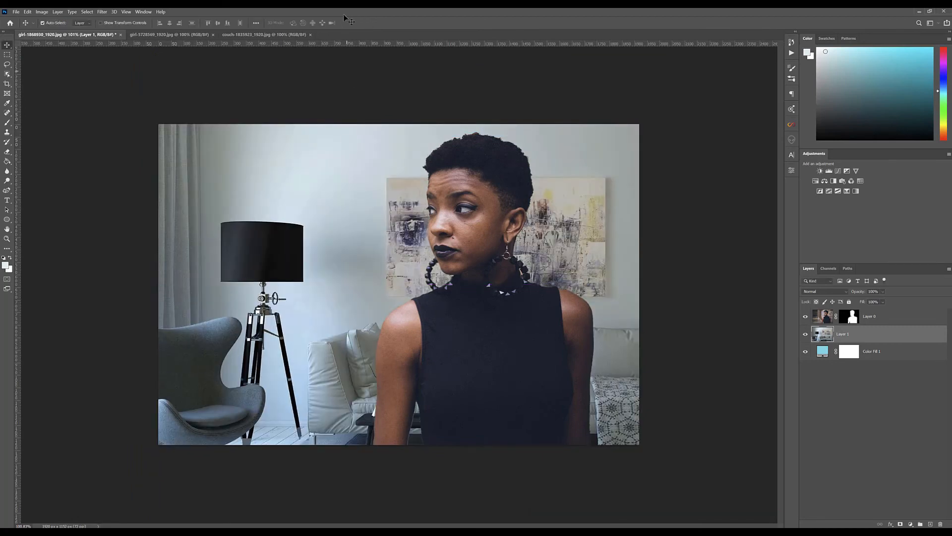
Step: Apply a Field Blur of about 11 px to the living-room layer
{"action": "left_click", "coordinate": [103, 12]}
{"action": "mouse_move", "coordinate": [107, 109]}
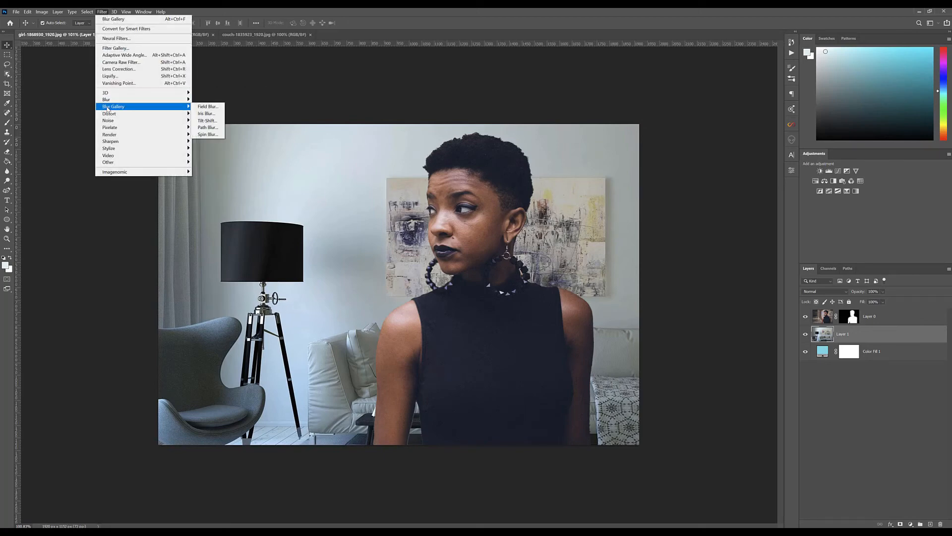
{"action": "left_click", "coordinate": [208, 107]}
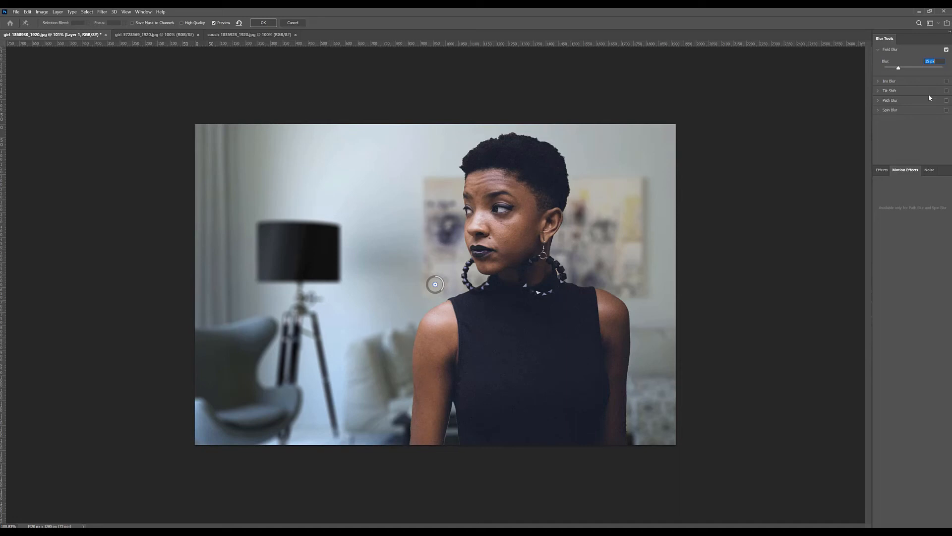
{"action": "mouse_move", "coordinate": [899, 69]}
{"action": "left_mouse_down"}
{"action": "mouse_move", "coordinate": [917, 69]}
{"action": "mouse_move", "coordinate": [895, 69]}
{"action": "left_mouse_up"}
{"action": "left_click_drag", "start_coordinate": [443, 283], "coordinate": [443, 289]}
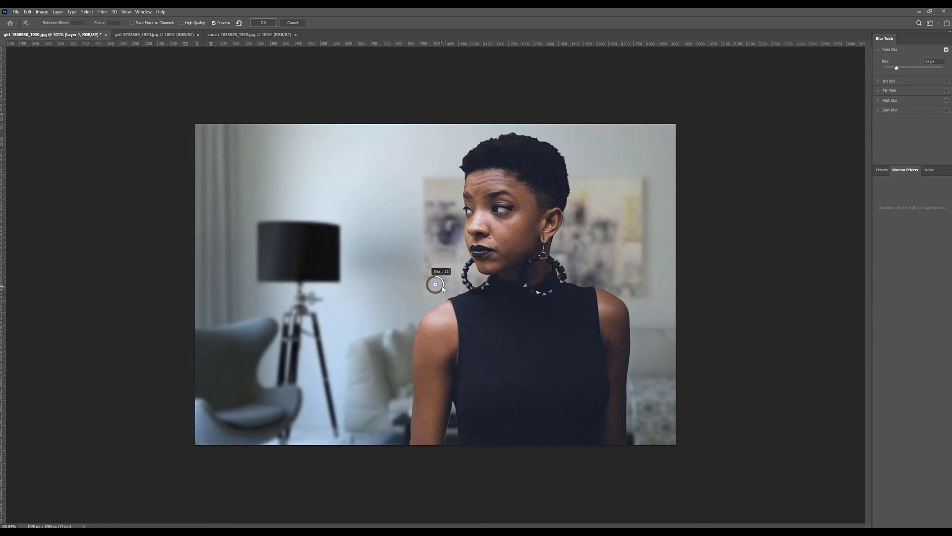
{"action": "left_click_drag", "start_coordinate": [440, 291], "coordinate": [441, 291]}
{"action": "left_click", "coordinate": [263, 23]}
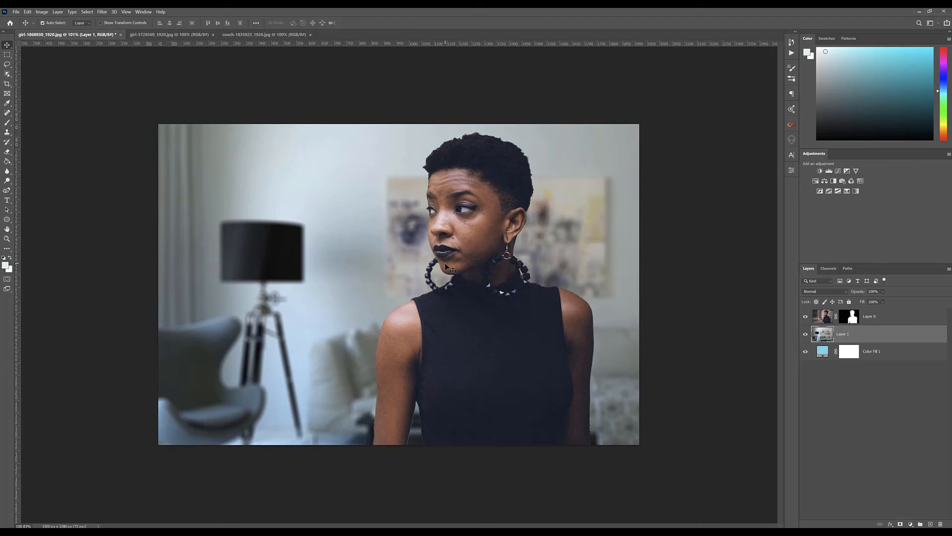
Step: Move the woman's cutout slightly straight down over the blurred background
{"action": "scroll", "coordinate": [445, 263], "scroll_direction": "down", "scroll_amount": 1}
{"action": "left_click", "coordinate": [466, 229]}
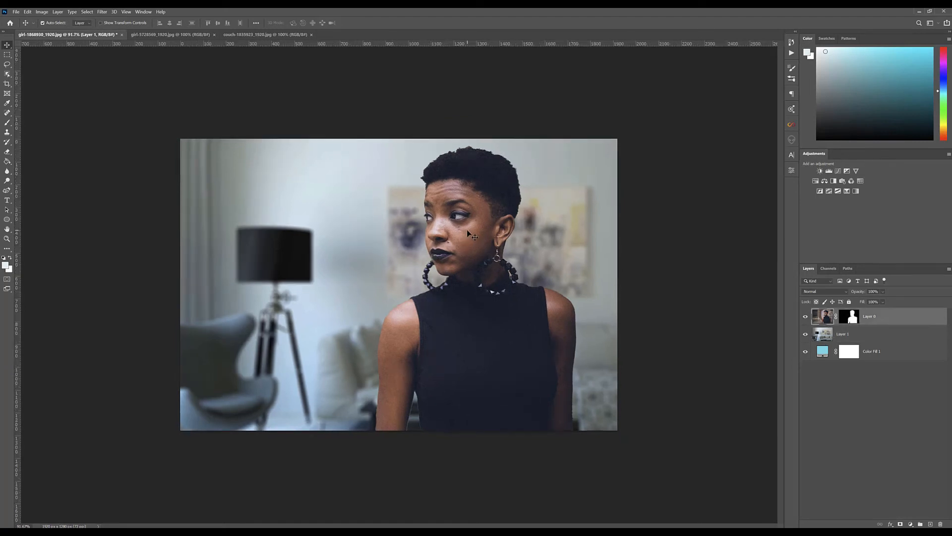
{"action": "left_click_drag", "start_coordinate": [472, 234], "coordinate": [472, 240]}
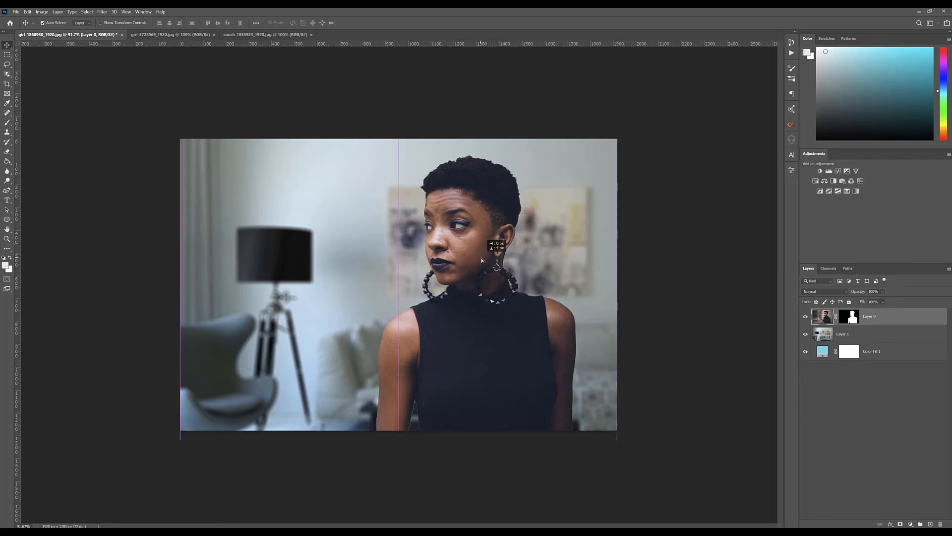
{"action": "scroll", "coordinate": [472, 296], "scroll_direction": "up", "scroll_amount": 1}
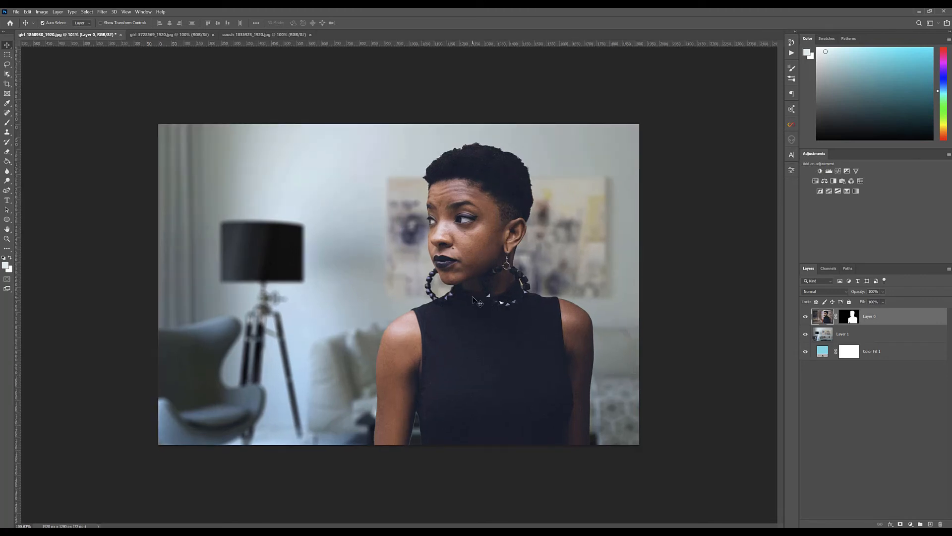
{"action": "scroll", "coordinate": [473, 298], "scroll_direction": "down", "scroll_amount": 2}
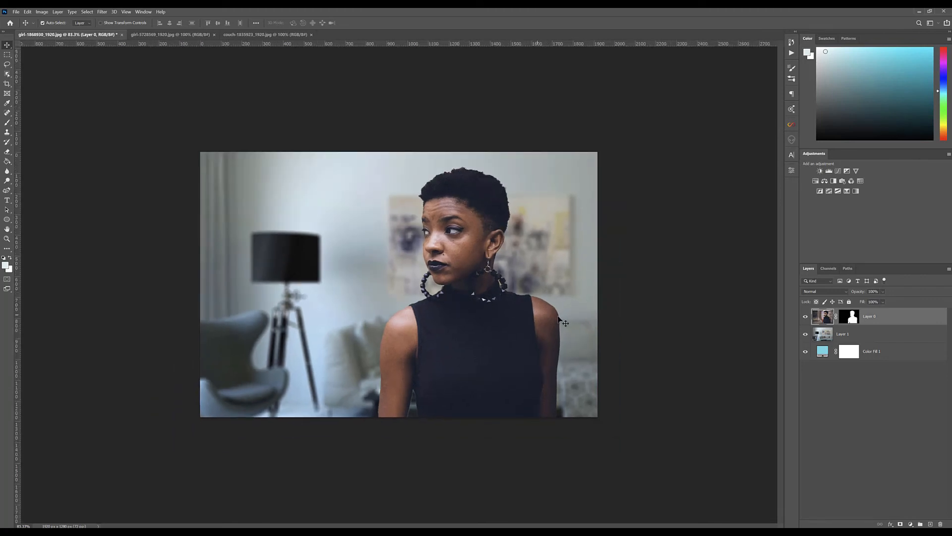
Step: Examine the gap between the woman's arm and torso at the image's lower edge, and undo the accidental shift of the background layer
{"action": "scroll", "coordinate": [479, 335], "scroll_direction": "up", "scroll_amount": 6}
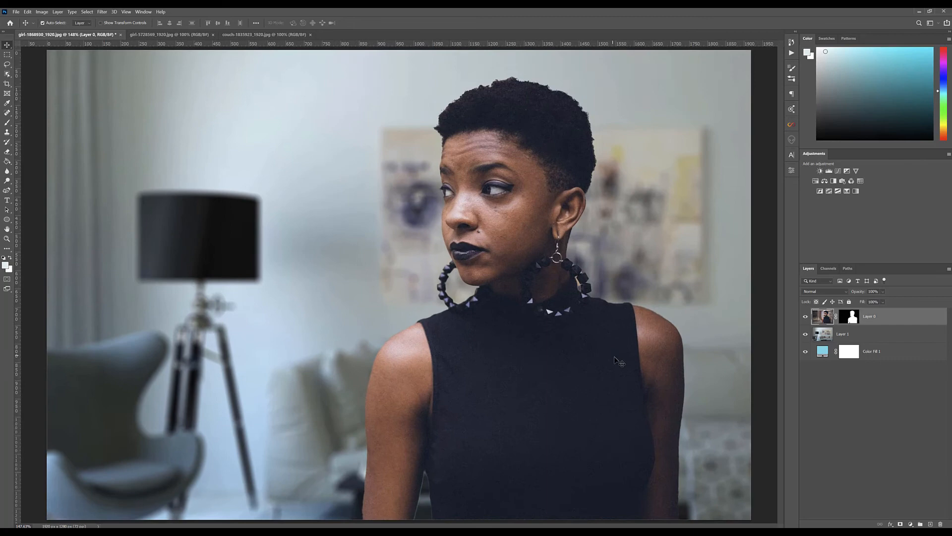
{"action": "scroll", "coordinate": [614, 358], "scroll_direction": "up", "scroll_amount": 3}
{"action": "scroll", "coordinate": [253, 320], "scroll_direction": "down", "scroll_amount": 5}
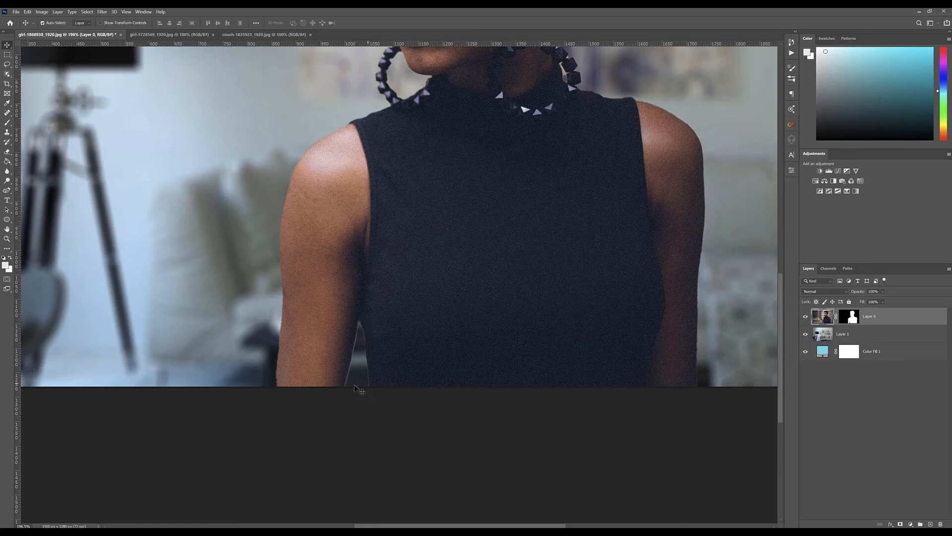
{"action": "left_click_drag", "start_coordinate": [359, 332], "coordinate": [350, 363]}
{"action": "key", "text": "ctrl+0"}
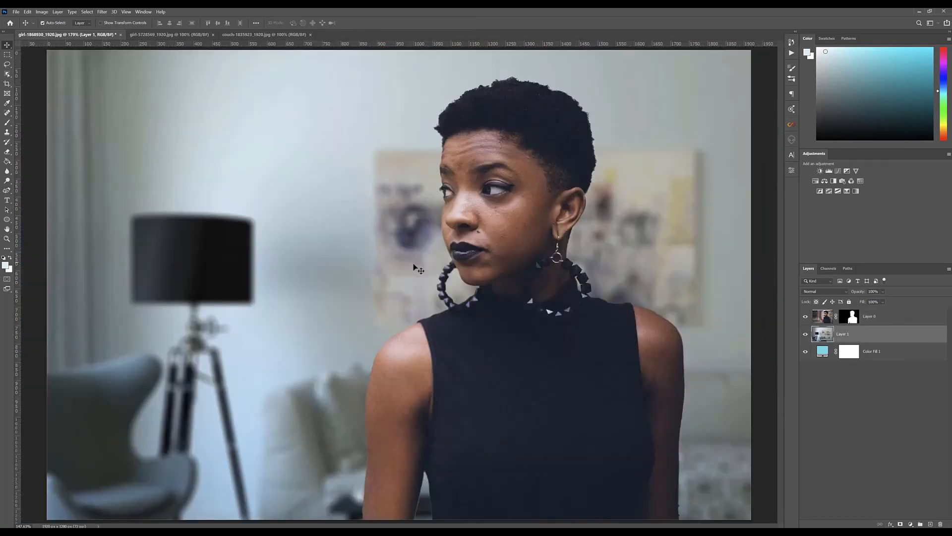
{"action": "scroll", "coordinate": [407, 263], "scroll_direction": "down", "scroll_amount": 3}
{"action": "left_click", "coordinate": [27, 12]}
{"action": "left_click", "coordinate": [42, 19]}
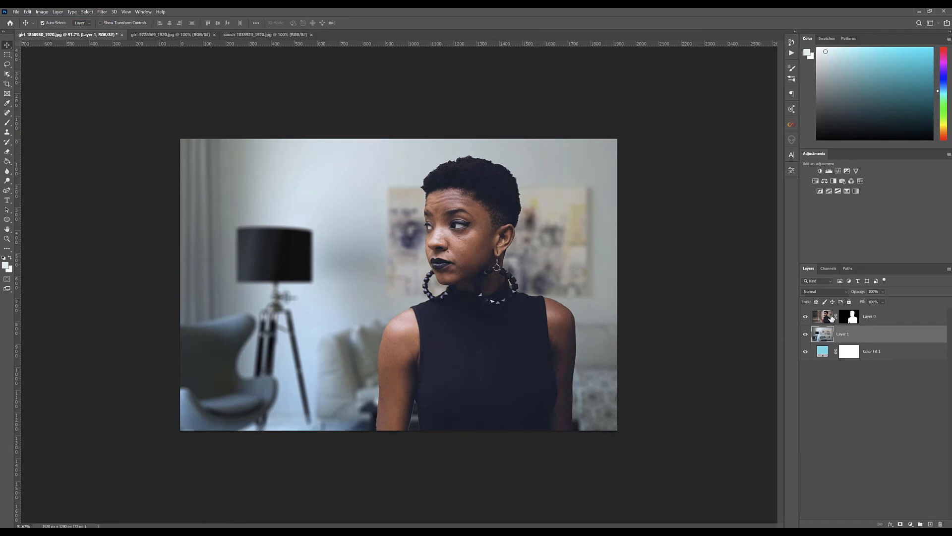
Step: Contract the mask on the woman's layer with the Minimum filter, keeping Preserve set to Squareness
{"action": "left_click", "coordinate": [852, 318]}
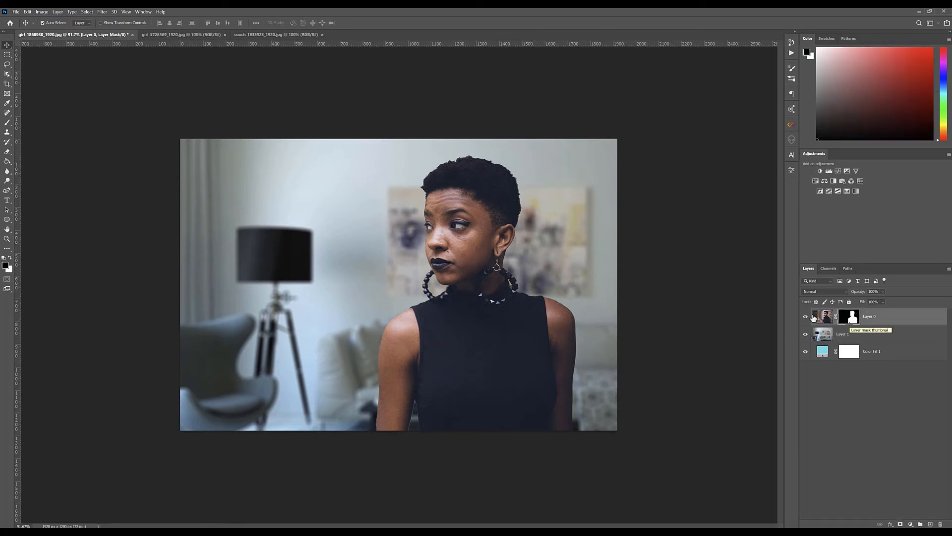
{"action": "left_click", "coordinate": [102, 11]}
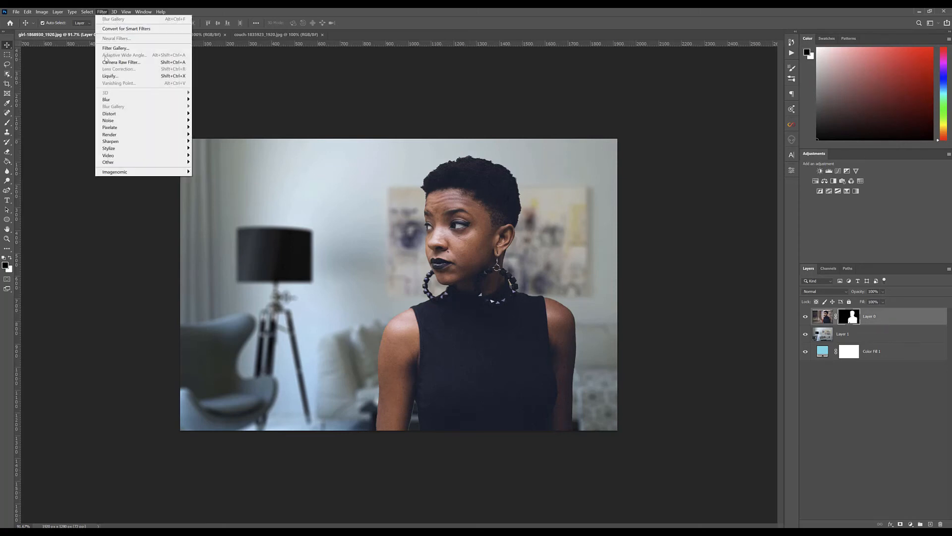
{"action": "mouse_move", "coordinate": [107, 164]}
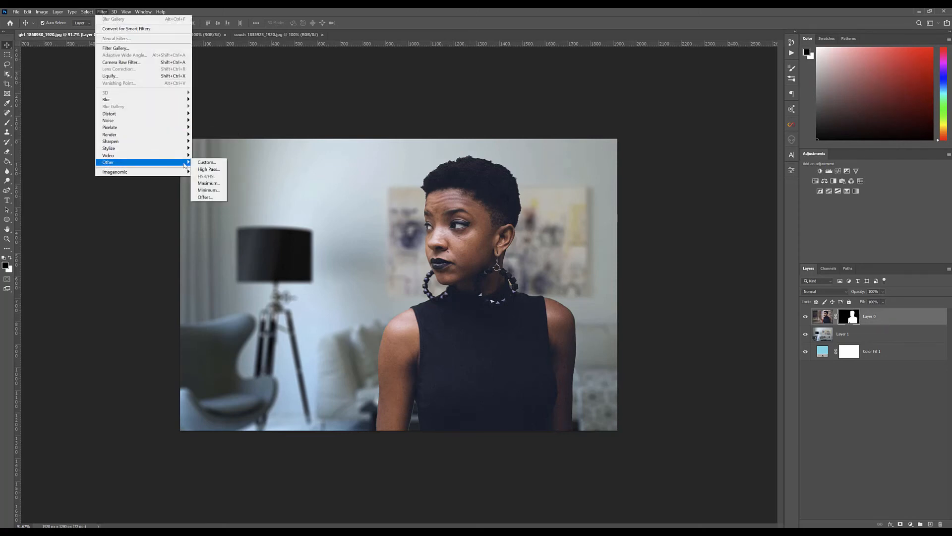
{"action": "left_click", "coordinate": [208, 191]}
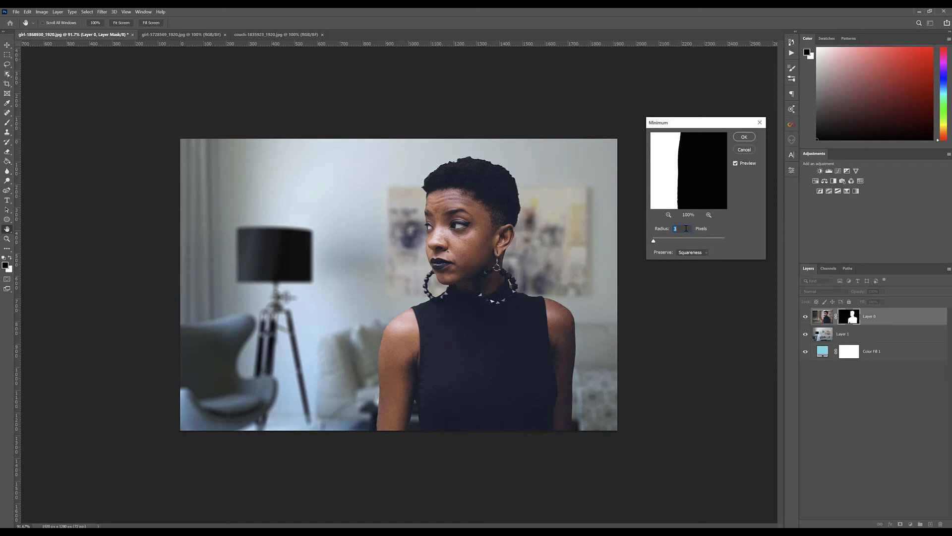
{"action": "key", "text": "Down"}
{"action": "left_click", "coordinate": [744, 138]}
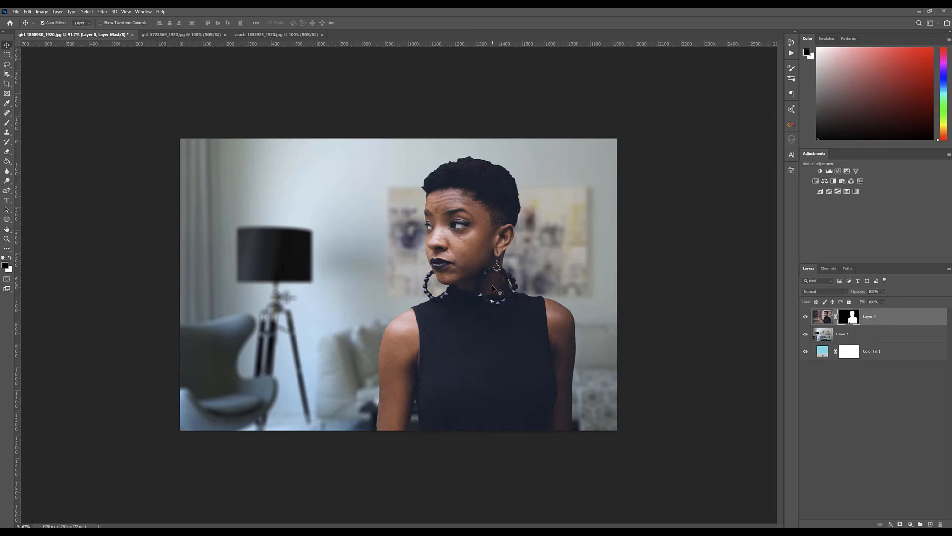
Step: Set up a 95 px Hard Round brush with 100% hardness, Normal mode and 100% flow for the woman's mask
{"action": "key", "text": "ctrl+plus"}
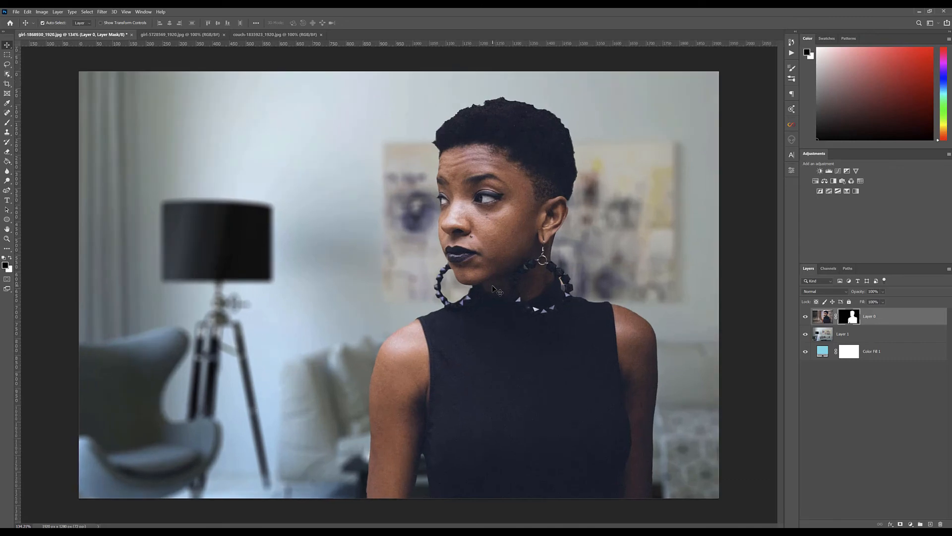
{"action": "scroll", "coordinate": [492, 284], "scroll_direction": "up", "scroll_amount": 6}
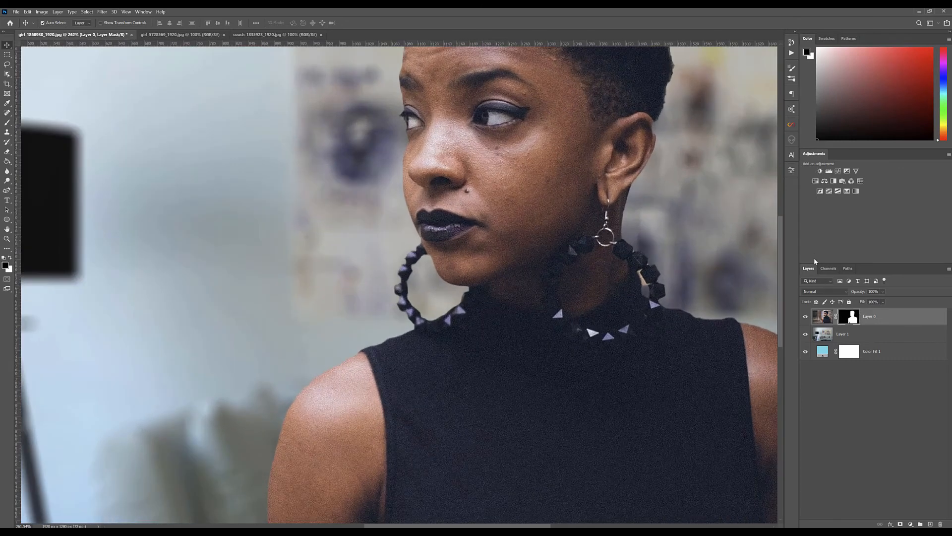
{"action": "scroll", "coordinate": [773, 298], "scroll_direction": "down", "scroll_amount": 10}
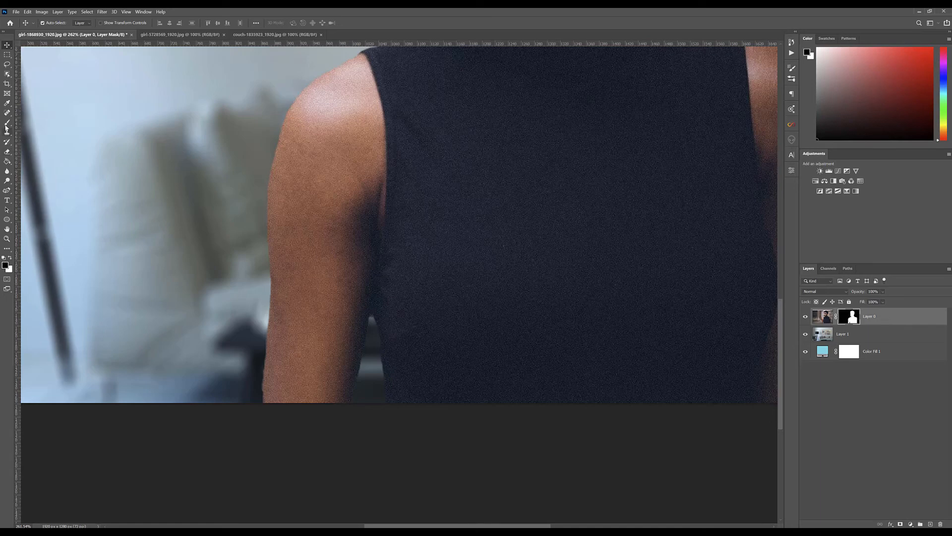
{"action": "left_click", "coordinate": [7, 124]}
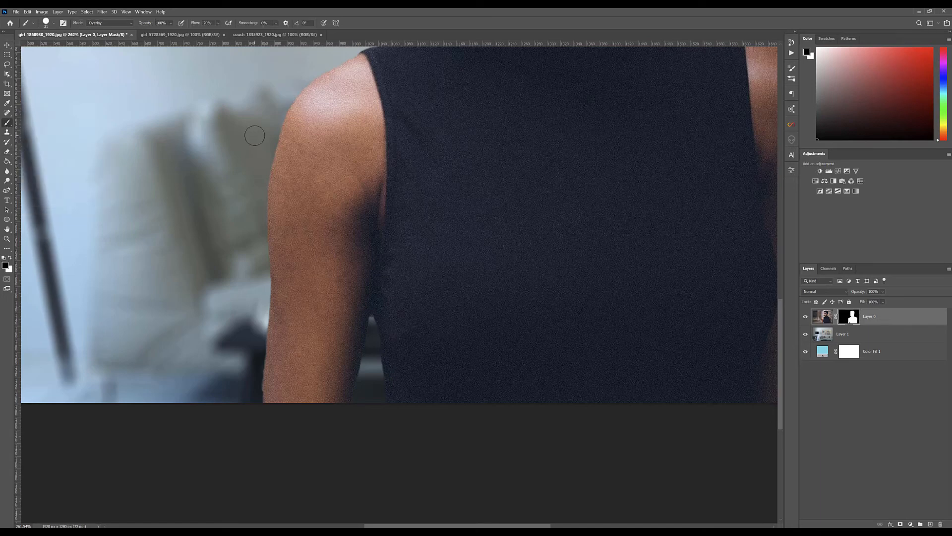
{"action": "left_click", "coordinate": [133, 24]}
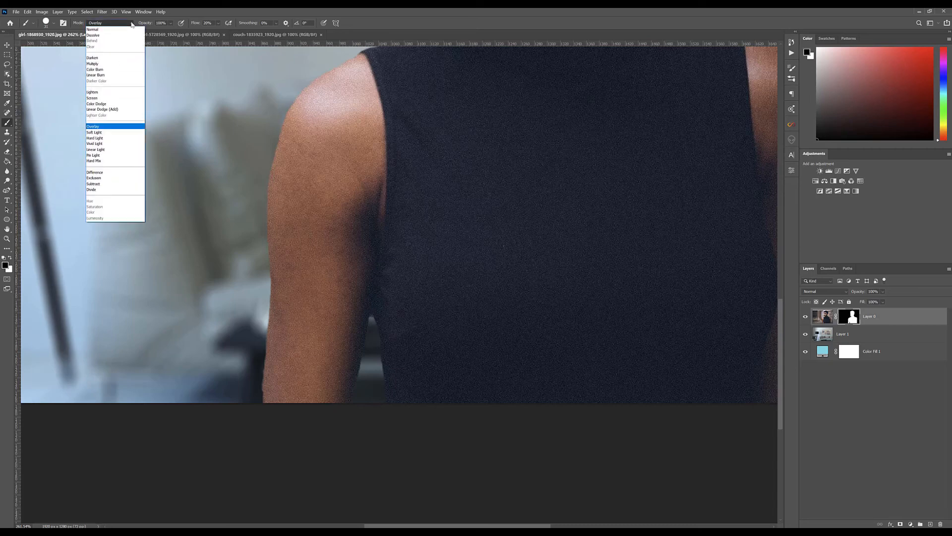
{"action": "left_click", "coordinate": [95, 29]}
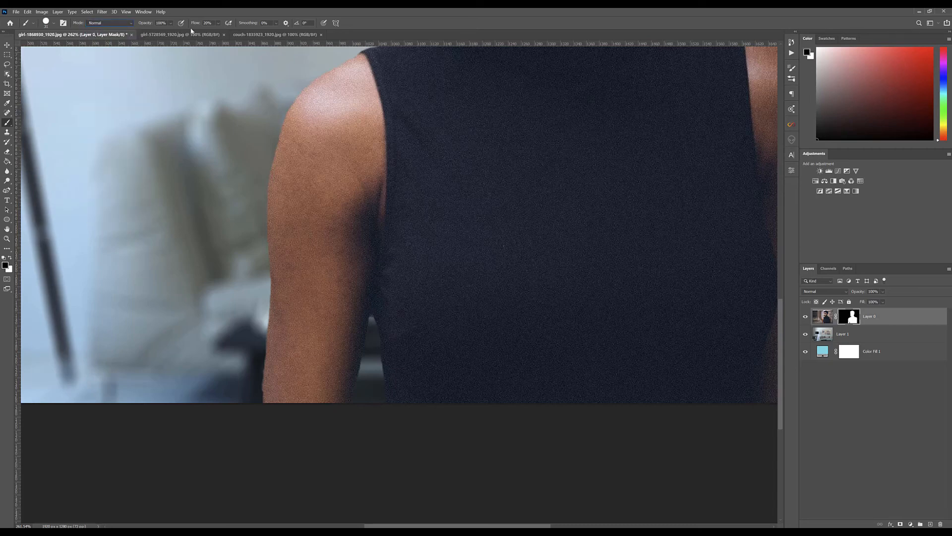
{"action": "left_click_drag", "start_coordinate": [196, 26], "coordinate": [246, 27]}
{"action": "right_click", "coordinate": [185, 156]}
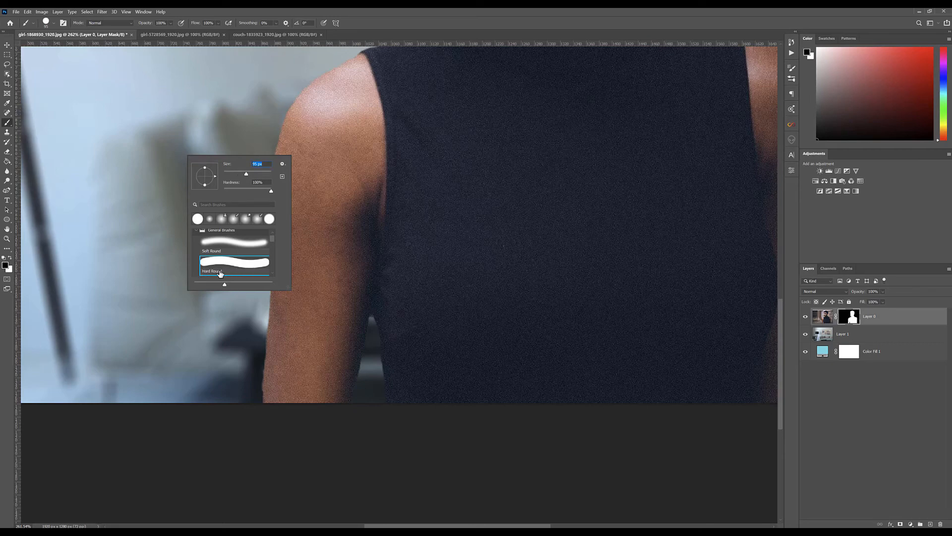
{"action": "left_click", "coordinate": [451, 11]}
Step: Paint a black test stroke across the woman's arm on the layer mask and undo it
{"action": "scroll", "coordinate": [215, 238], "scroll_direction": "up", "scroll_amount": 4}
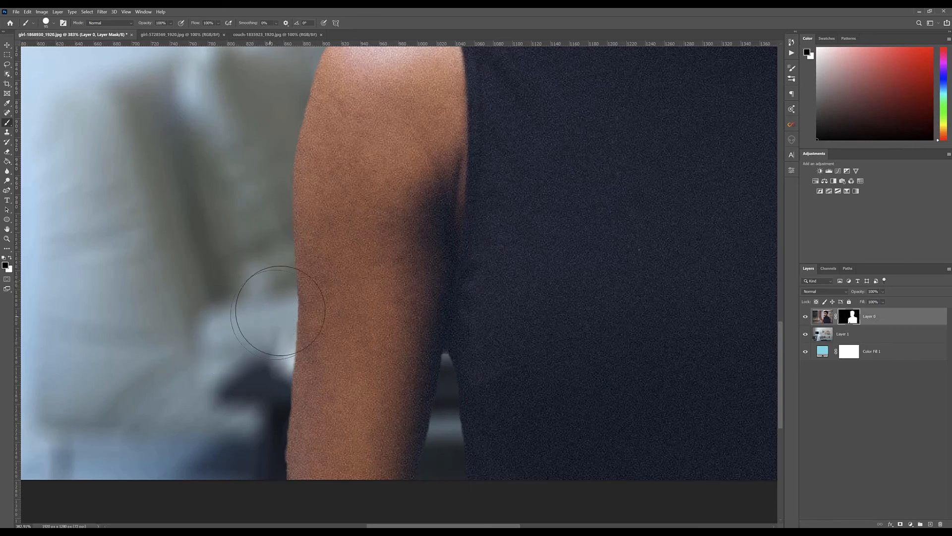
{"action": "left_click_drag", "start_coordinate": [280, 258], "coordinate": [416, 255]}
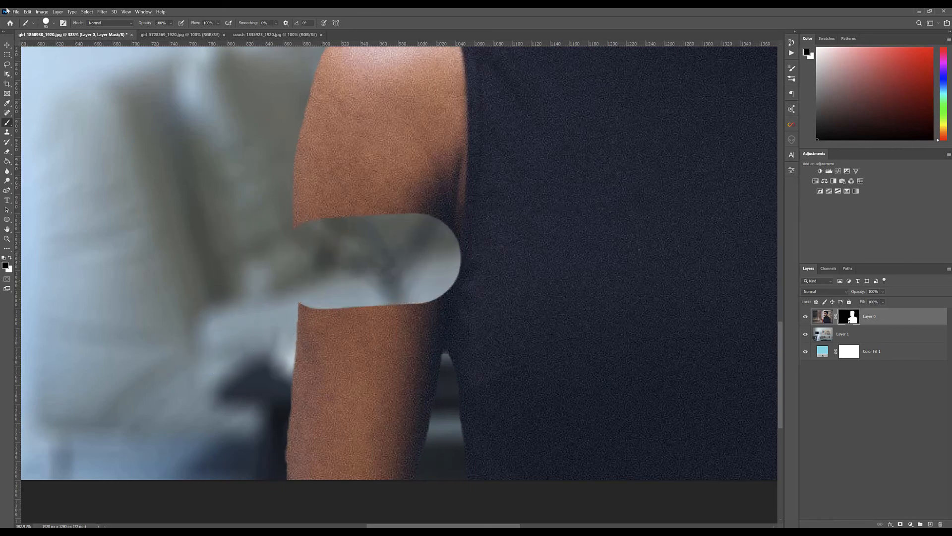
{"action": "left_click", "coordinate": [28, 12]}
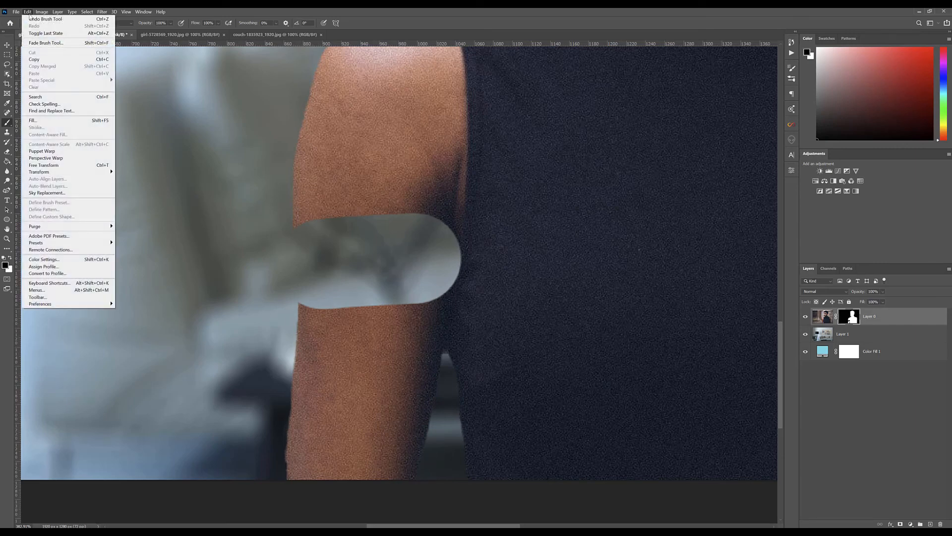
{"action": "left_click", "coordinate": [32, 19]}
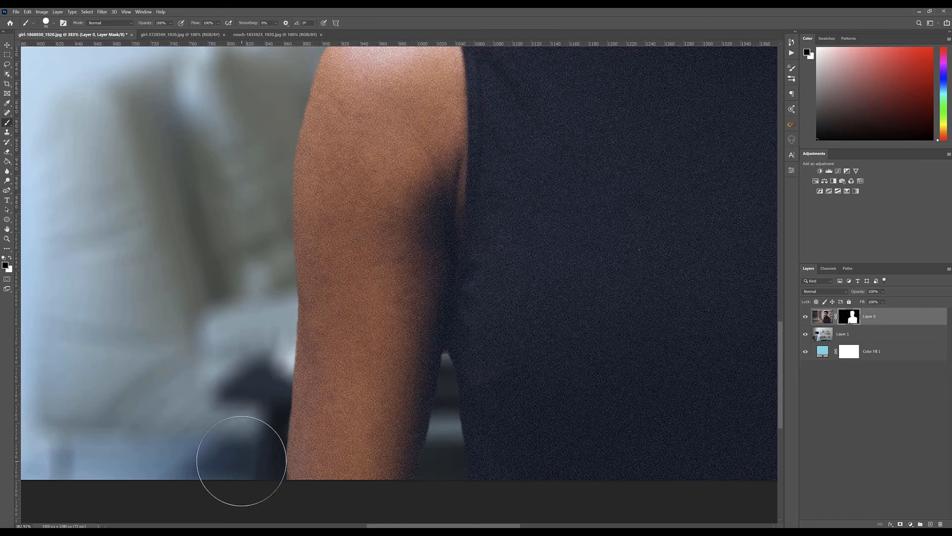
Step: Reduce the Hard Round brush to 14 px for the narrow gap between the woman's arm and torso
{"action": "scroll", "coordinate": [457, 398], "scroll_direction": "down", "scroll_amount": 5}
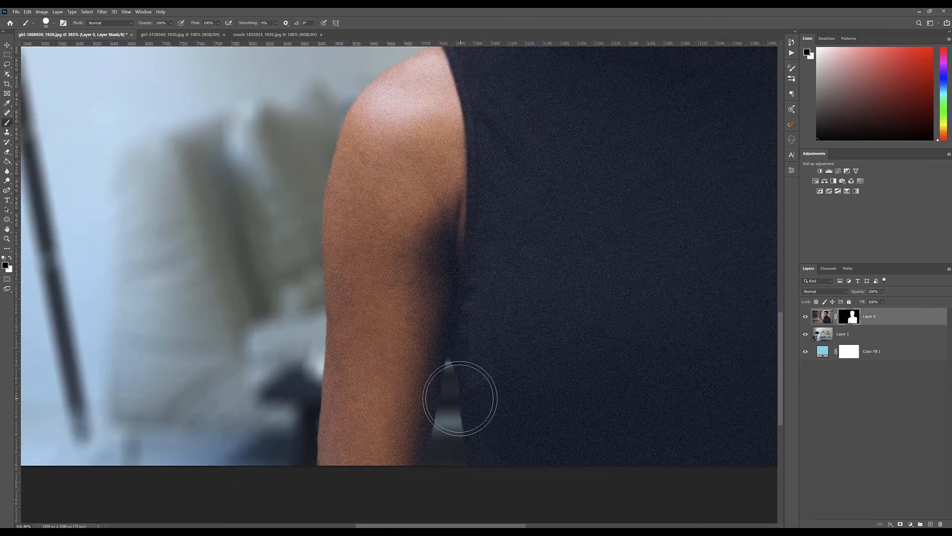
{"action": "scroll", "coordinate": [496, 398], "scroll_direction": "up", "scroll_amount": 4}
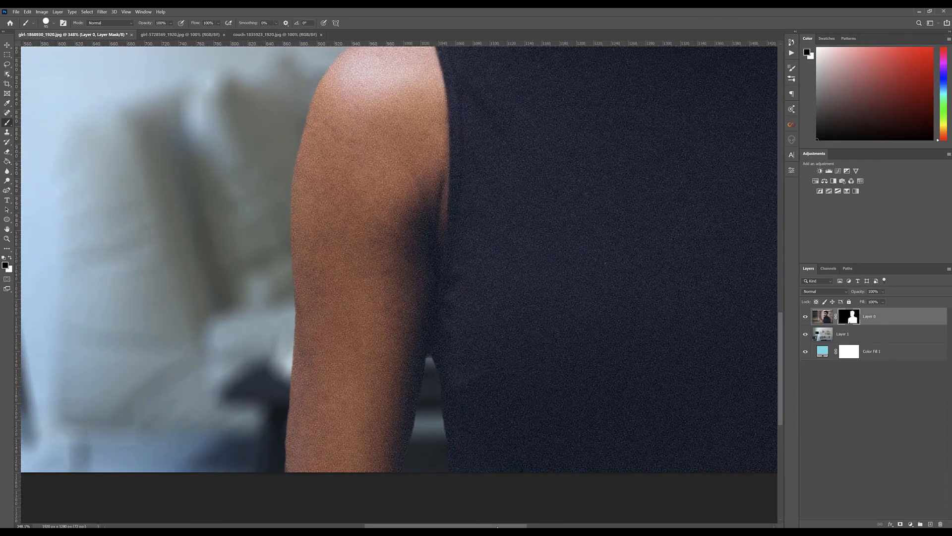
{"action": "scroll", "coordinate": [399, 387], "scroll_direction": "up", "scroll_amount": 4}
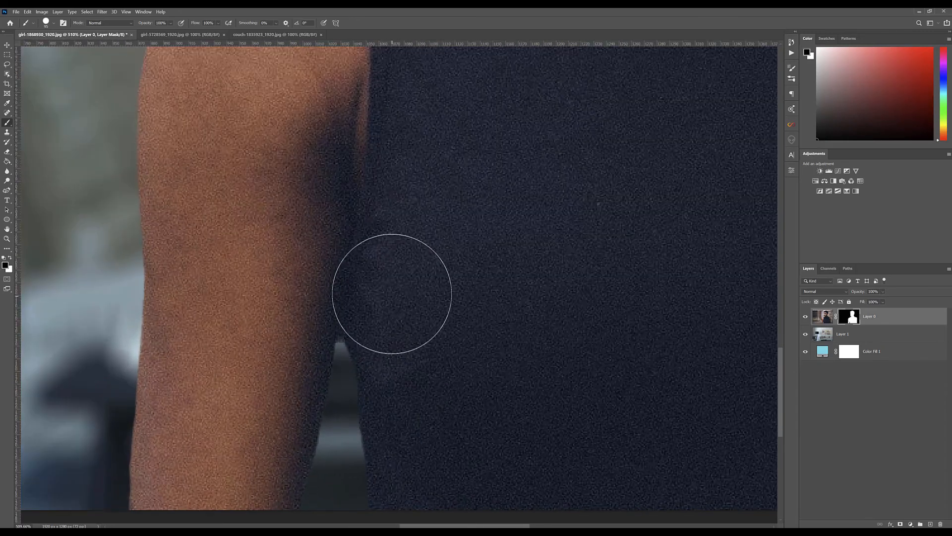
{"action": "right_click", "coordinate": [392, 293]}
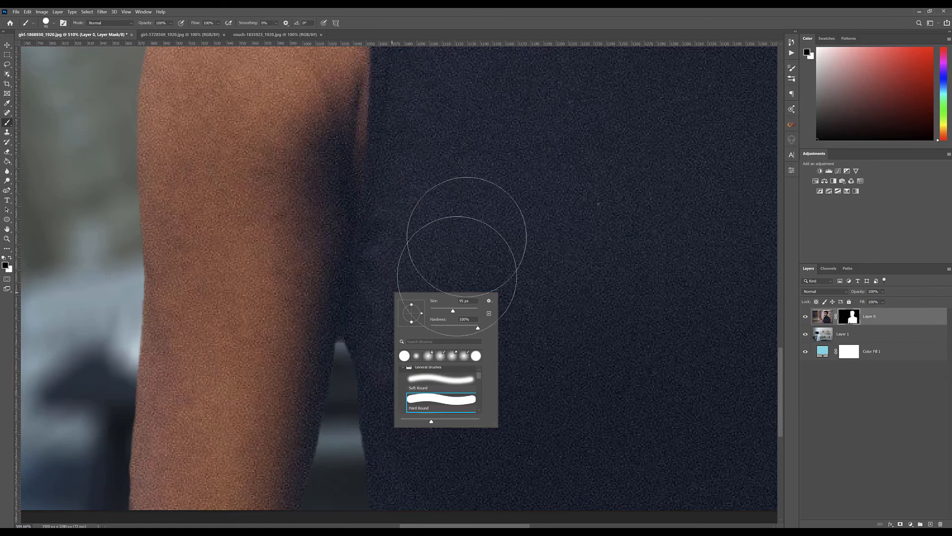
{"action": "right_click", "coordinate": [441, 181]}
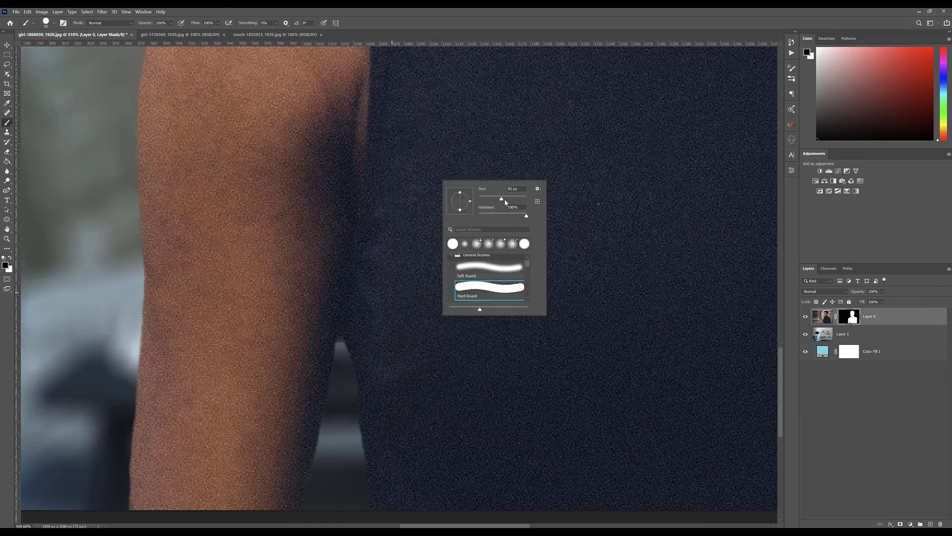
{"action": "left_click_drag", "start_coordinate": [501, 198], "coordinate": [482, 198]}
{"action": "left_click", "coordinate": [55, 24]}
{"action": "left_click", "coordinate": [55, 24]}
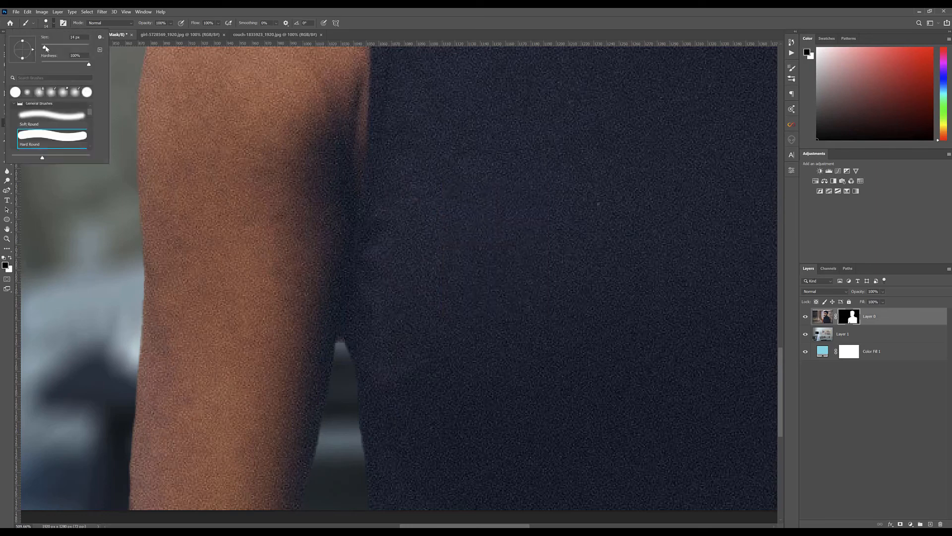
{"action": "left_click", "coordinate": [334, 10]}
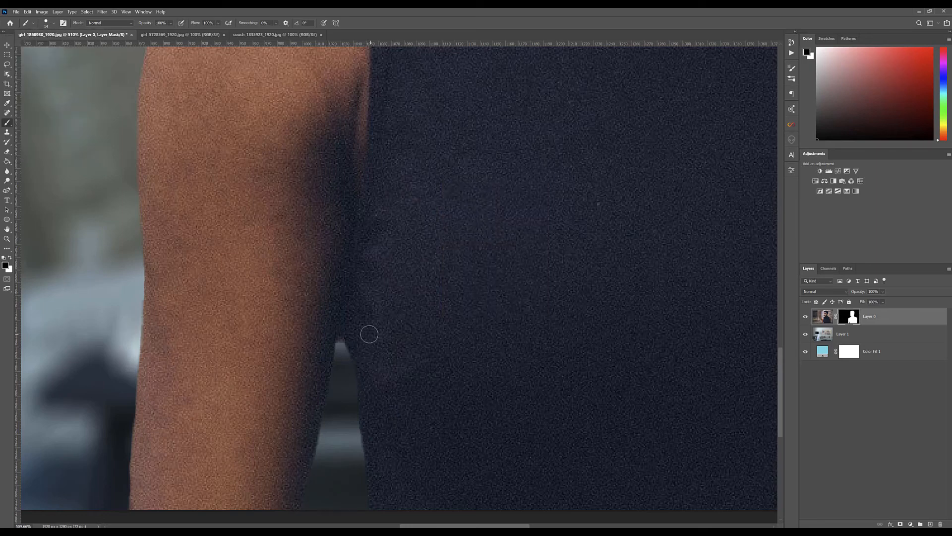
Step: Shrink the brush to 6 px and further to 3 px, painting black on the mask at the tip of the arm gap
{"action": "right_click", "coordinate": [435, 313]}
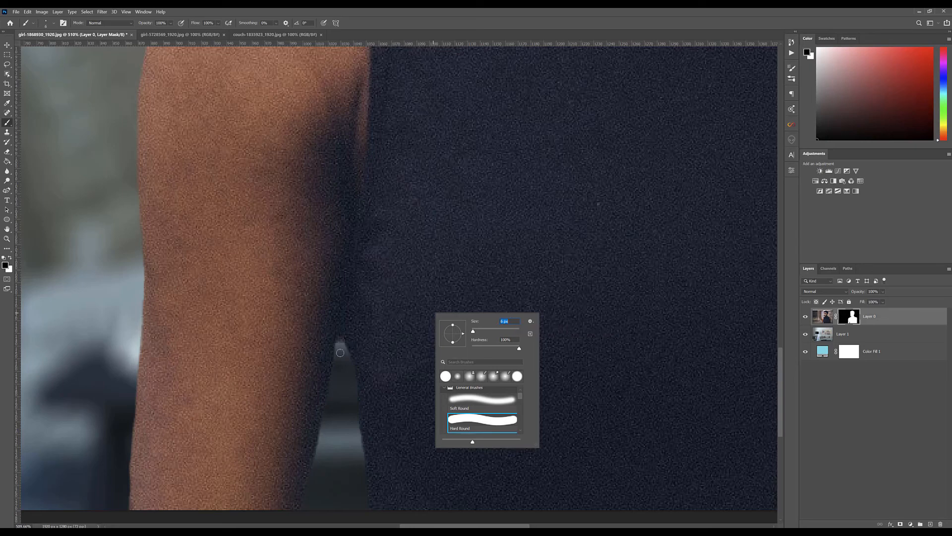
{"action": "left_click_drag", "start_coordinate": [341, 336], "coordinate": [344, 363]}
{"action": "scroll", "coordinate": [344, 366], "scroll_direction": "down", "scroll_amount": 4}
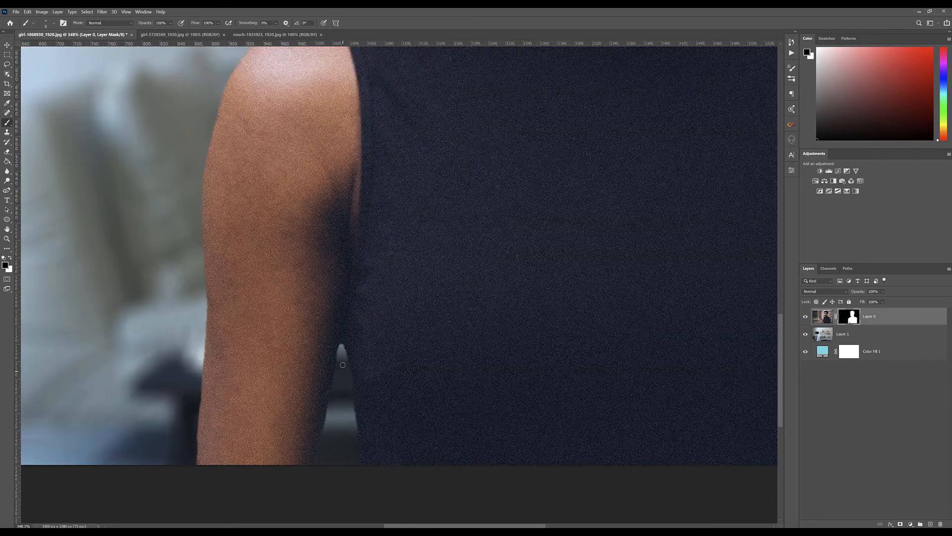
{"action": "scroll", "coordinate": [343, 366], "scroll_direction": "up", "scroll_amount": 1}
{"action": "right_click", "coordinate": [397, 349]}
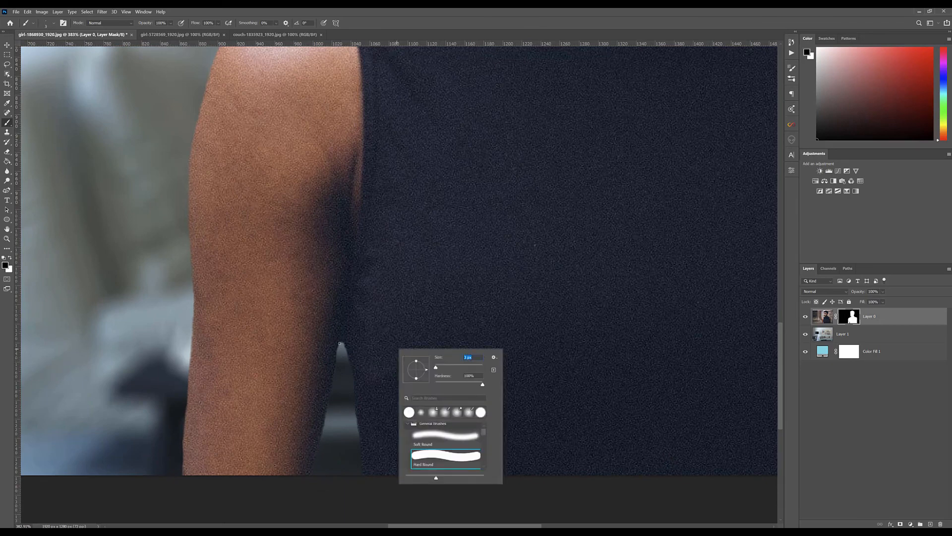
{"action": "left_click_drag", "start_coordinate": [341, 339], "coordinate": [340, 362]}
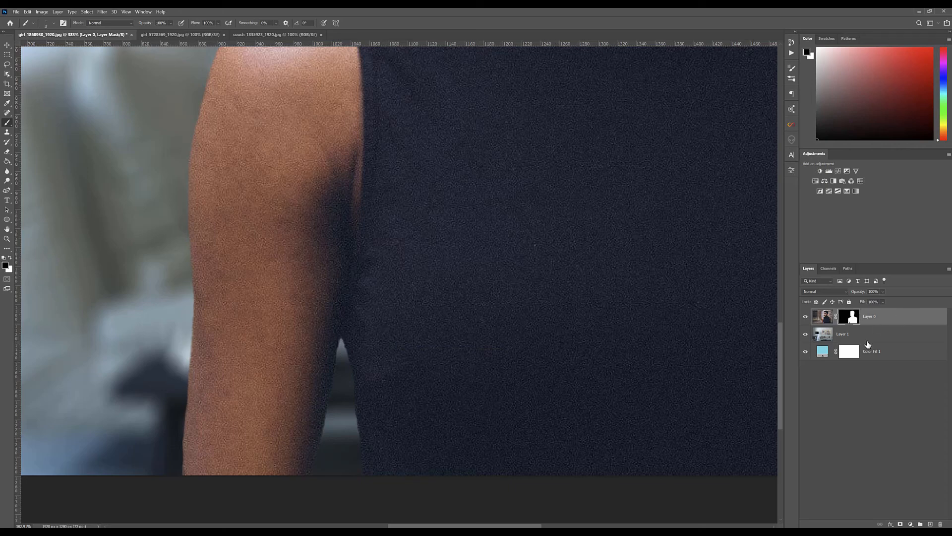
Step: Enlarge the brush to 14 px and paint black on the mask to clean the lower part of the arm gap
{"action": "left_click_drag", "start_coordinate": [780, 354], "coordinate": [780, 379]}
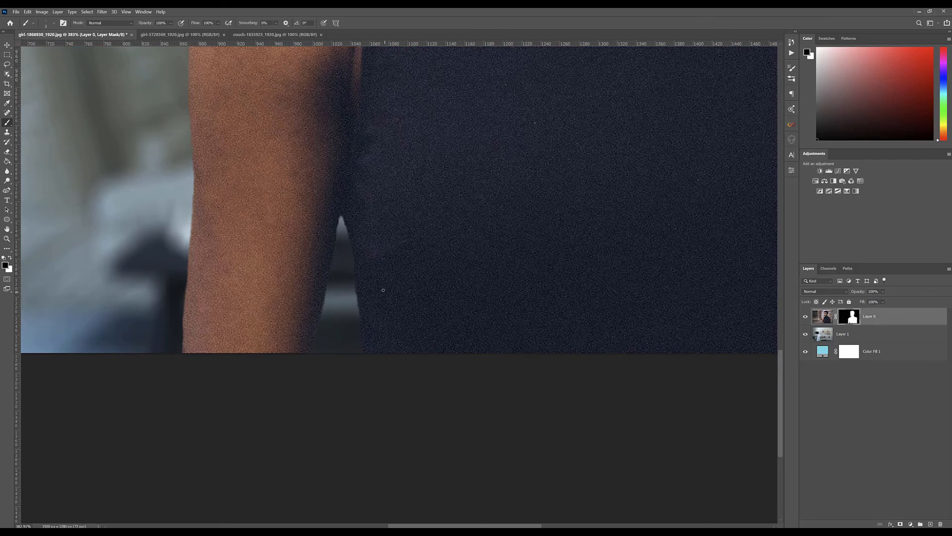
{"action": "scroll", "coordinate": [383, 290], "scroll_direction": "up", "scroll_amount": 3}
{"action": "right_click", "coordinate": [376, 258]}
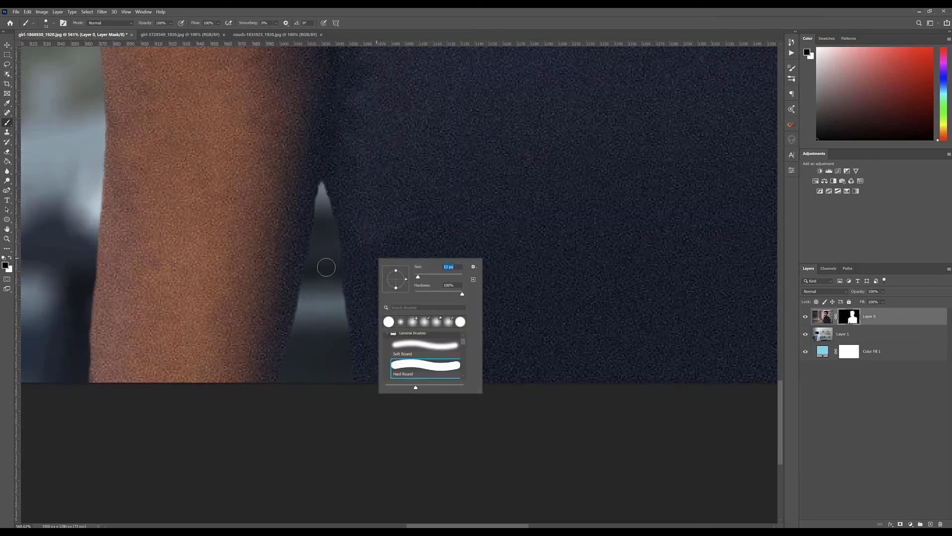
{"action": "key", "text": "Return"}
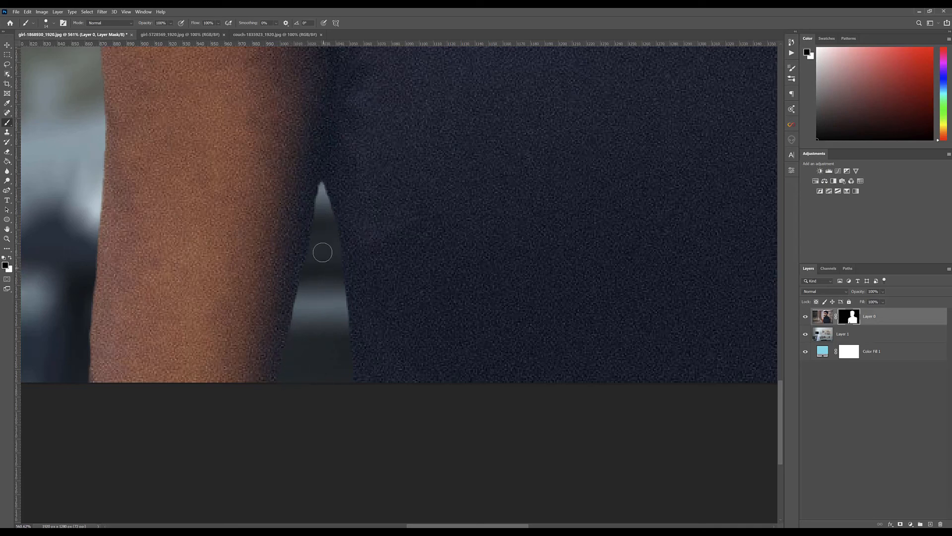
Step: Paint white on the mask beside the arm to bring back the original background, and hide that patch again with black
{"action": "scroll", "coordinate": [324, 278], "scroll_direction": "down", "scroll_amount": 1}
{"action": "scroll", "coordinate": [325, 278], "scroll_direction": "down", "scroll_amount": 1}
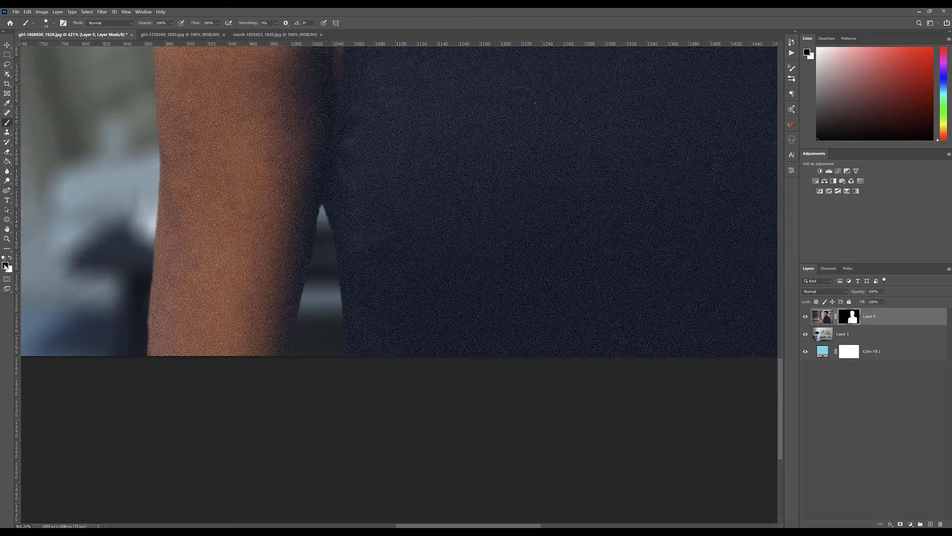
{"action": "left_click", "coordinate": [5, 267]}
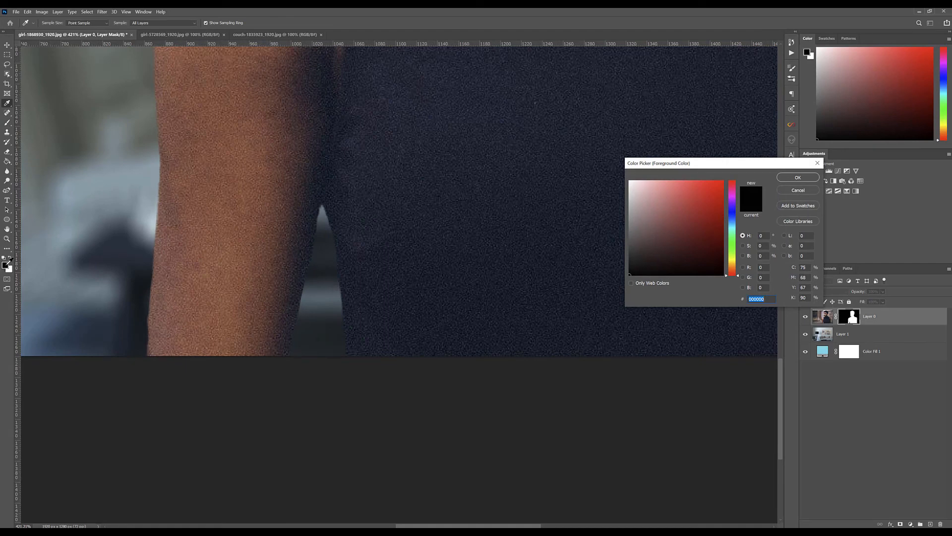
{"action": "left_click", "coordinate": [815, 191]}
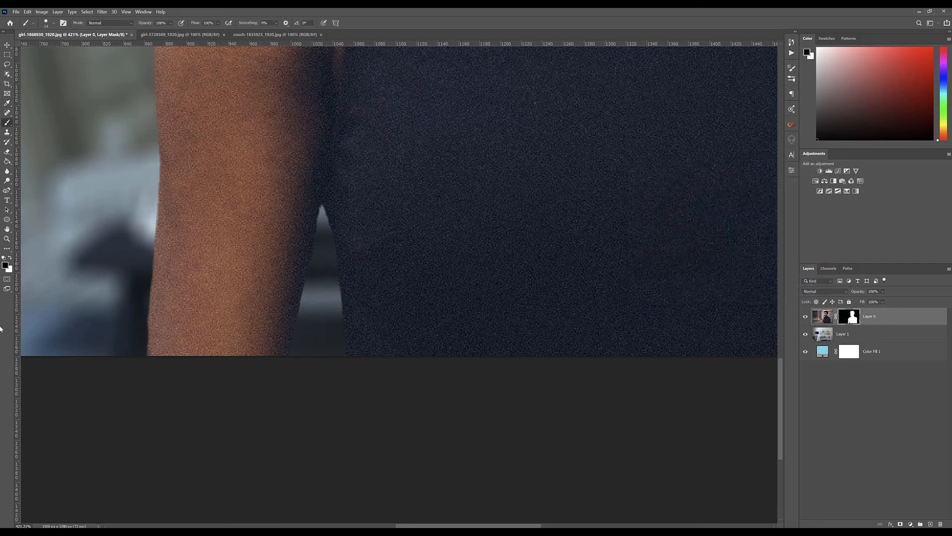
{"action": "left_click", "coordinate": [10, 259]}
{"action": "mouse_move", "coordinate": [169, 229]}
{"action": "left_mouse_down"}
{"action": "mouse_move", "coordinate": [78, 254]}
{"action": "mouse_move", "coordinate": [134, 243]}
{"action": "mouse_move", "coordinate": [85, 251]}
{"action": "mouse_move", "coordinate": [149, 258]}
{"action": "mouse_move", "coordinate": [124, 286]}
{"action": "left_mouse_up"}
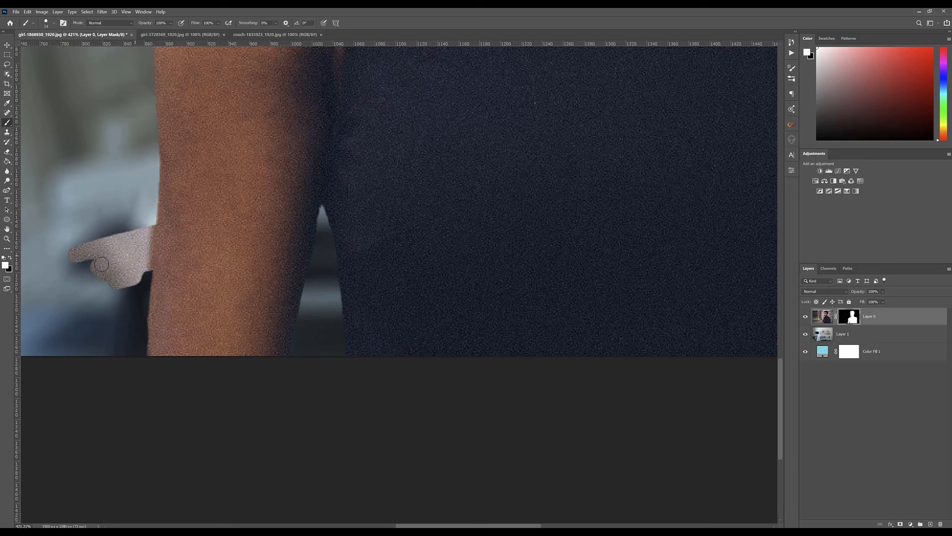
{"action": "left_click", "coordinate": [10, 258]}
{"action": "mouse_move", "coordinate": [65, 281]}
{"action": "left_mouse_down"}
{"action": "mouse_move", "coordinate": [70, 248]}
{"action": "mouse_move", "coordinate": [83, 237]}
{"action": "mouse_move", "coordinate": [104, 245]}
{"action": "mouse_move", "coordinate": [106, 273]}
{"action": "mouse_move", "coordinate": [122, 262]}
{"action": "mouse_move", "coordinate": [120, 243]}
{"action": "mouse_move", "coordinate": [148, 221]}
{"action": "mouse_move", "coordinate": [145, 261]}
{"action": "mouse_move", "coordinate": [138, 240]}
{"action": "mouse_move", "coordinate": [117, 282]}
{"action": "left_mouse_up"}
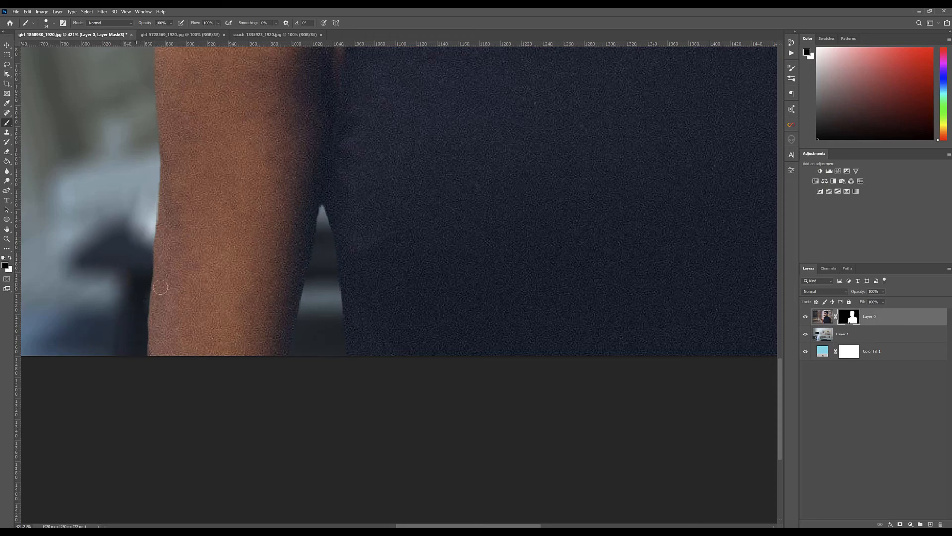
Step: Enlarge the Hard Round brush for the mask edge along the woman's shoulder on the earring side
{"action": "scroll", "coordinate": [160, 287], "scroll_direction": "down", "scroll_amount": 5}
{"action": "scroll", "coordinate": [181, 301], "scroll_direction": "down", "scroll_amount": 4}
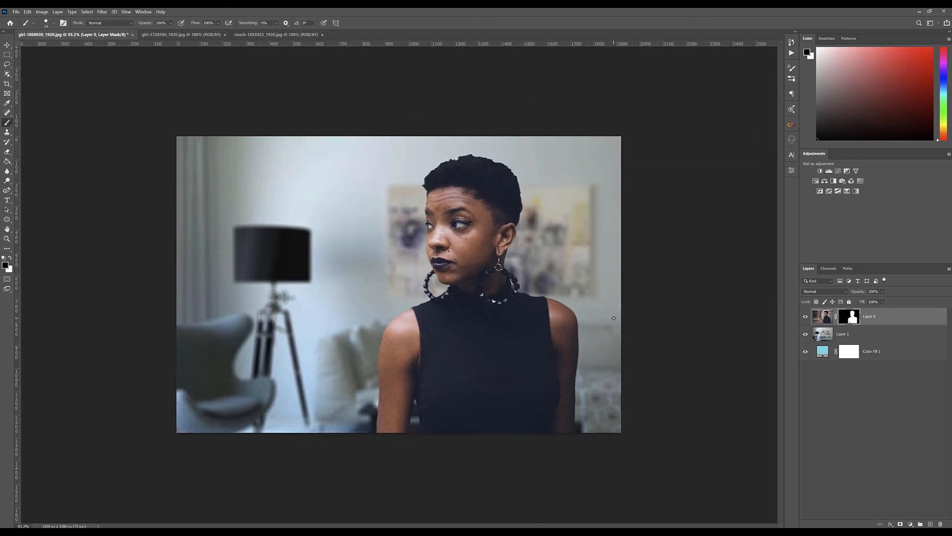
{"action": "scroll", "coordinate": [604, 313], "scroll_direction": "up", "scroll_amount": 8}
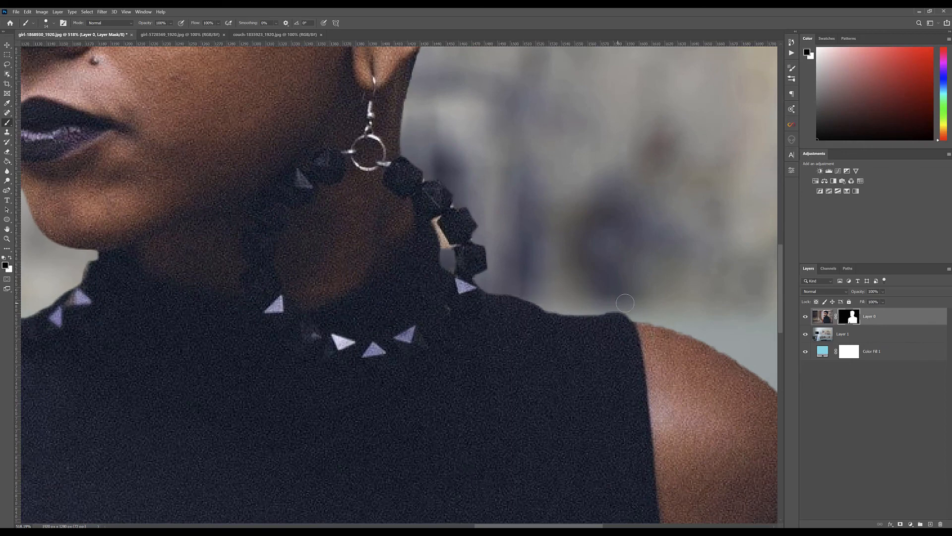
{"action": "mouse_move", "coordinate": [612, 305]}
{"action": "left_mouse_down"}
{"action": "mouse_move", "coordinate": [635, 305]}
{"action": "mouse_move", "coordinate": [588, 306]}
{"action": "left_mouse_up"}
{"action": "left_click_drag", "start_coordinate": [788, 263], "coordinate": [786, 298]}
{"action": "left_click_drag", "start_coordinate": [588, 527], "coordinate": [647, 526]}
{"action": "right_click", "coordinate": [458, 156]}
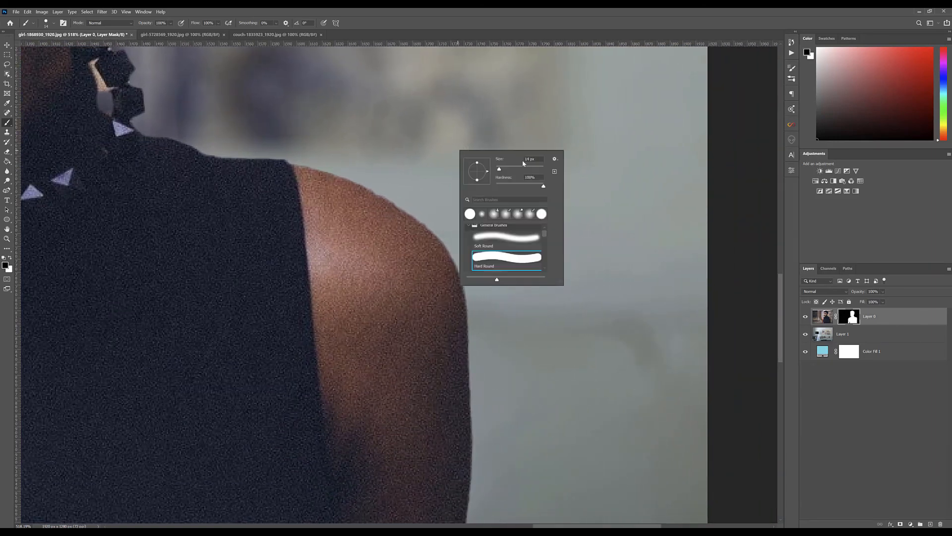
{"action": "left_click", "coordinate": [517, 168]}
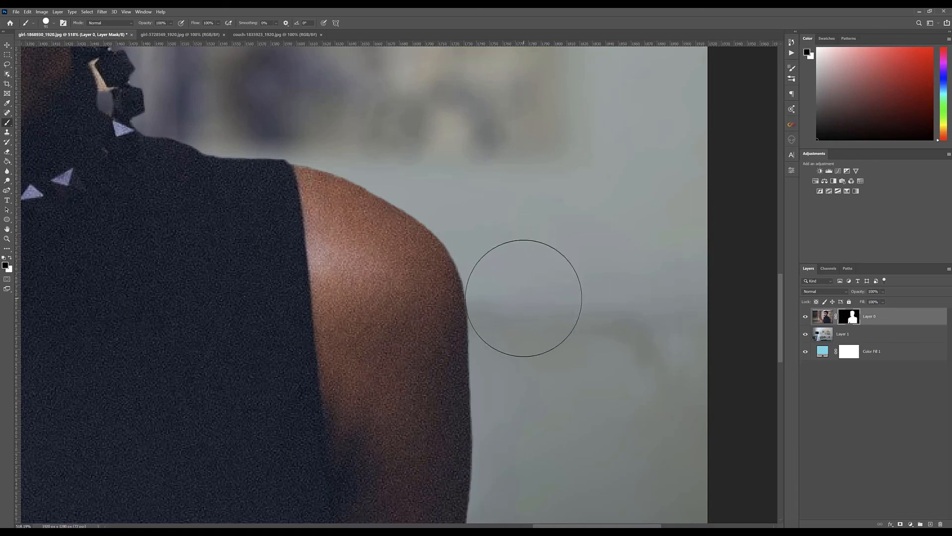
Step: Examine the cutout's shoulder, arm and hair edges against the blurred living room
{"action": "scroll", "coordinate": [532, 381], "scroll_direction": "up", "scroll_amount": 1}
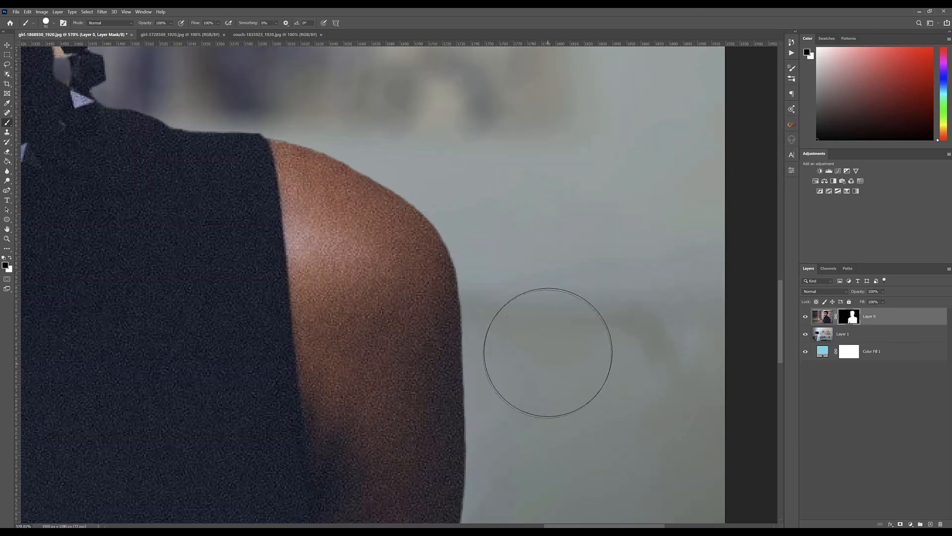
{"action": "scroll", "coordinate": [548, 353], "scroll_direction": "down", "scroll_amount": 15}
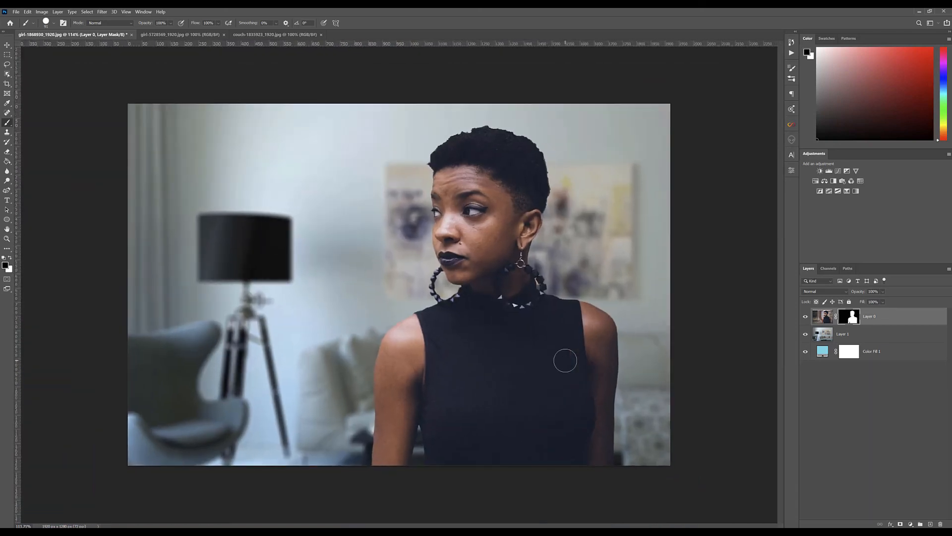
{"action": "scroll", "coordinate": [570, 80], "scroll_direction": "up", "scroll_amount": 1}
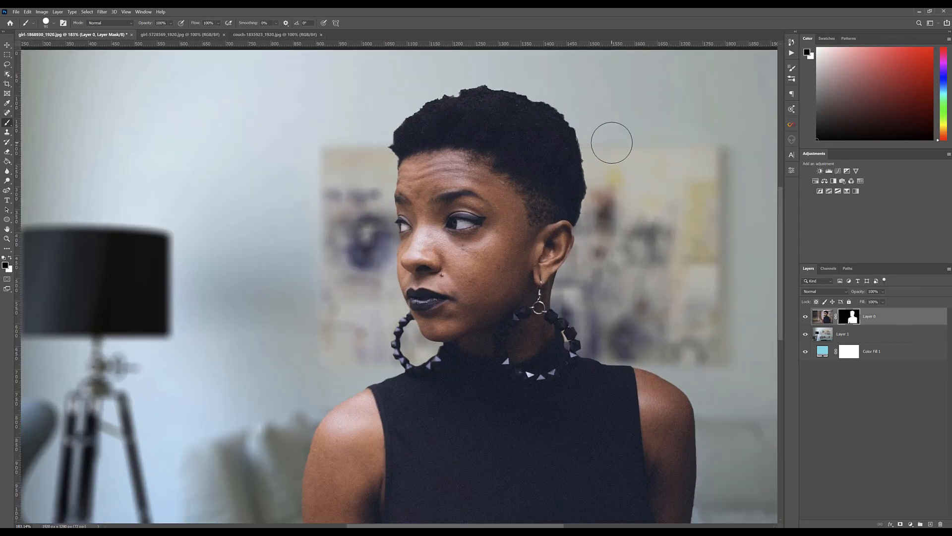
{"action": "scroll", "coordinate": [615, 142], "scroll_direction": "up", "scroll_amount": 5}
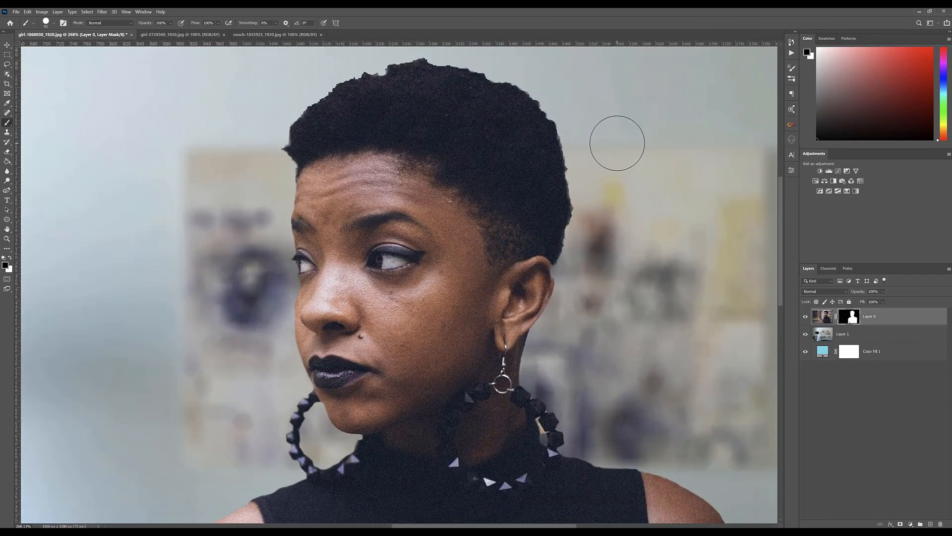
{"action": "scroll", "coordinate": [617, 143], "scroll_direction": "down", "scroll_amount": 6}
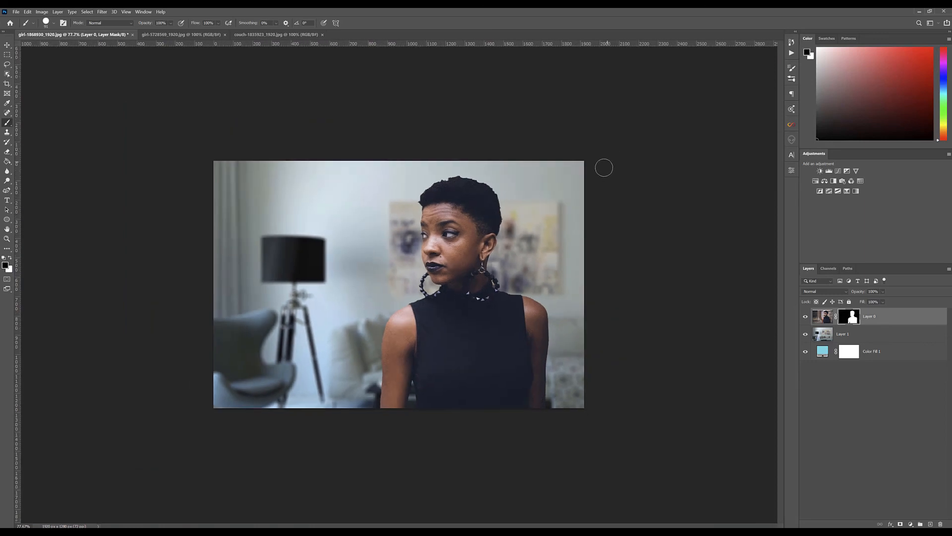
{"action": "scroll", "coordinate": [604, 167], "scroll_direction": "down", "scroll_amount": 5}
{"action": "scroll", "coordinate": [385, 312], "scroll_direction": "up", "scroll_amount": 5}
Step: Add a Levels adjustment above the cutout with RGB midtones at 0.93 and slightly reduced Blue midtones
{"action": "left_click", "coordinate": [7, 44]}
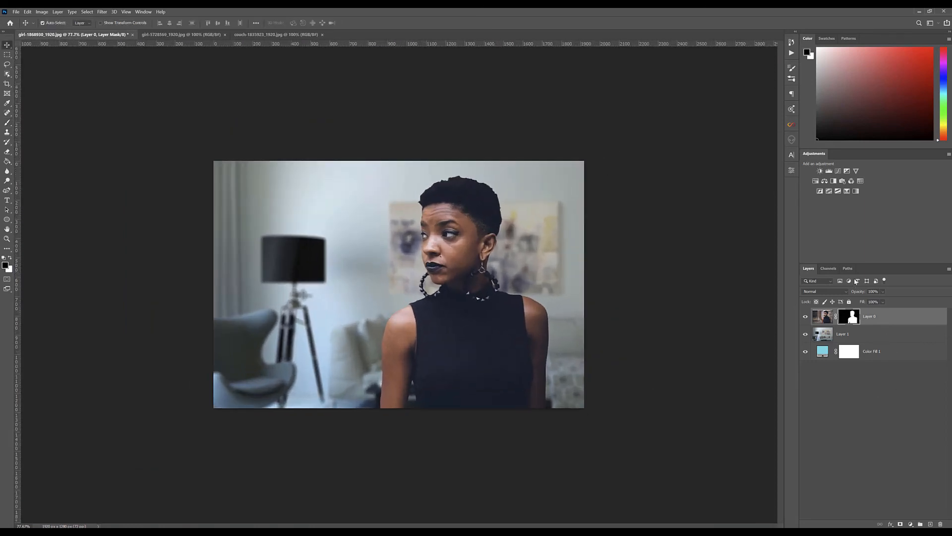
{"action": "left_click", "coordinate": [829, 171]}
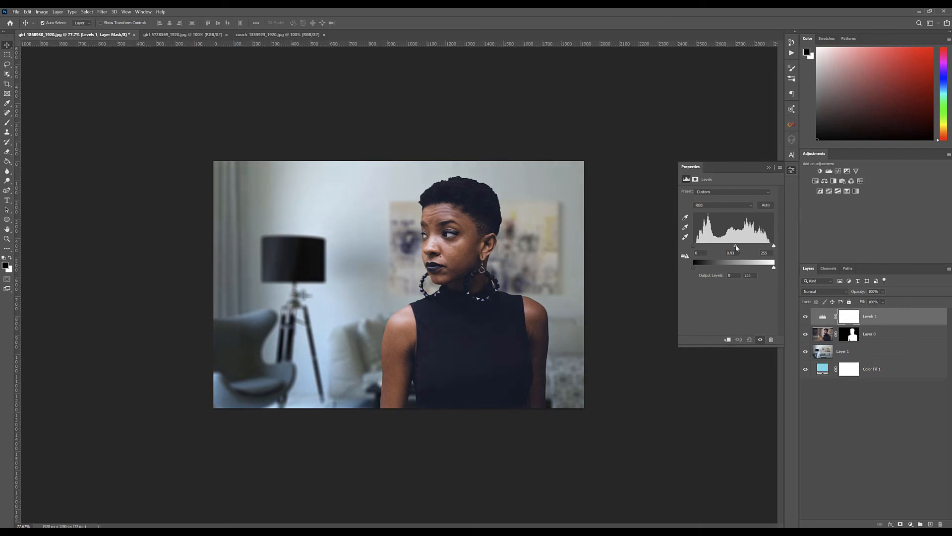
{"action": "left_click", "coordinate": [714, 206]}
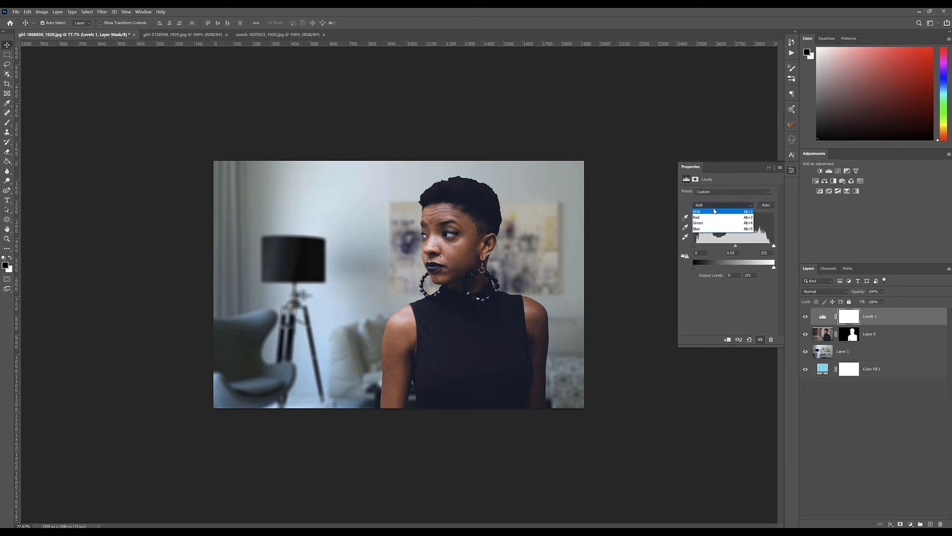
{"action": "left_click", "coordinate": [703, 229]}
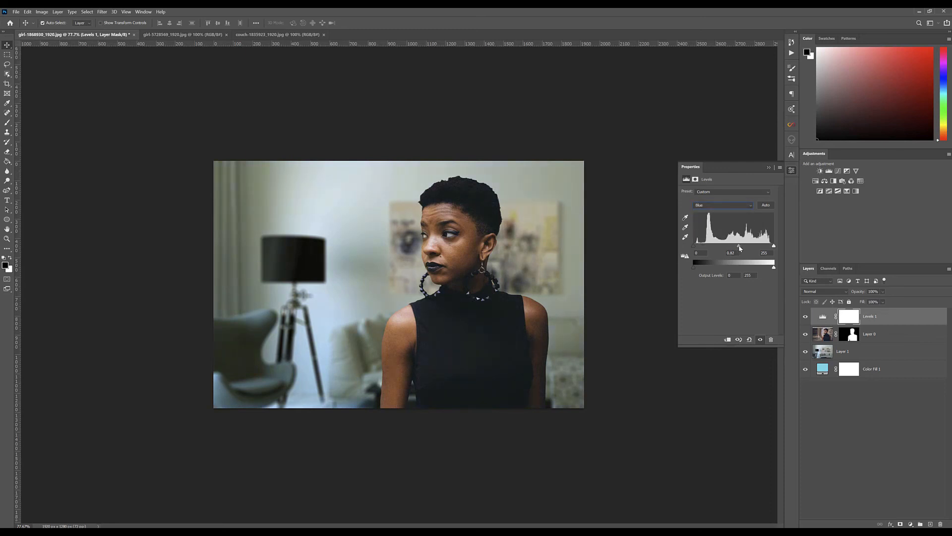
{"action": "left_click_drag", "start_coordinate": [739, 249], "coordinate": [736, 249]}
Step: Add a Vibrance adjustment layer above Levels and raise its vibrance slightly
{"action": "left_click", "coordinate": [856, 172]}
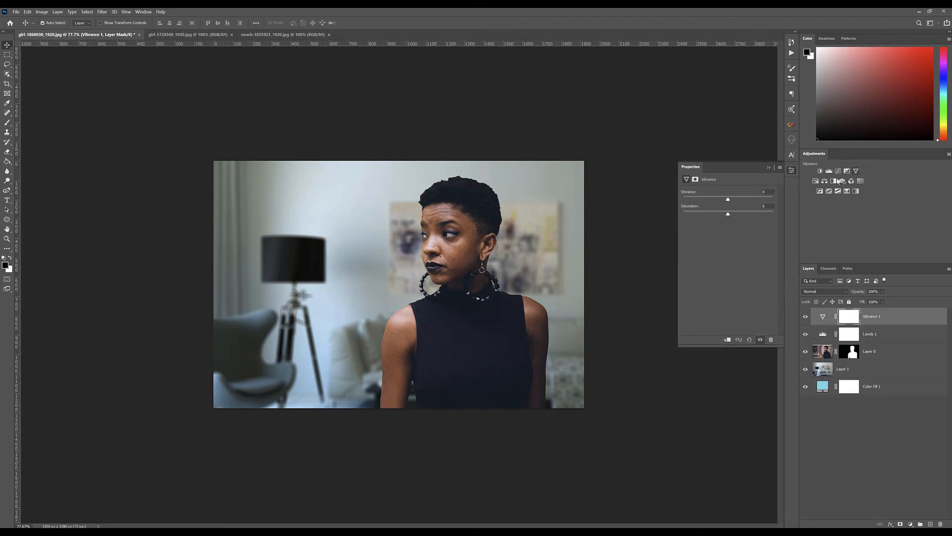
{"action": "left_click_drag", "start_coordinate": [729, 201], "coordinate": [736, 202]}
{"action": "left_click", "coordinate": [770, 169]}
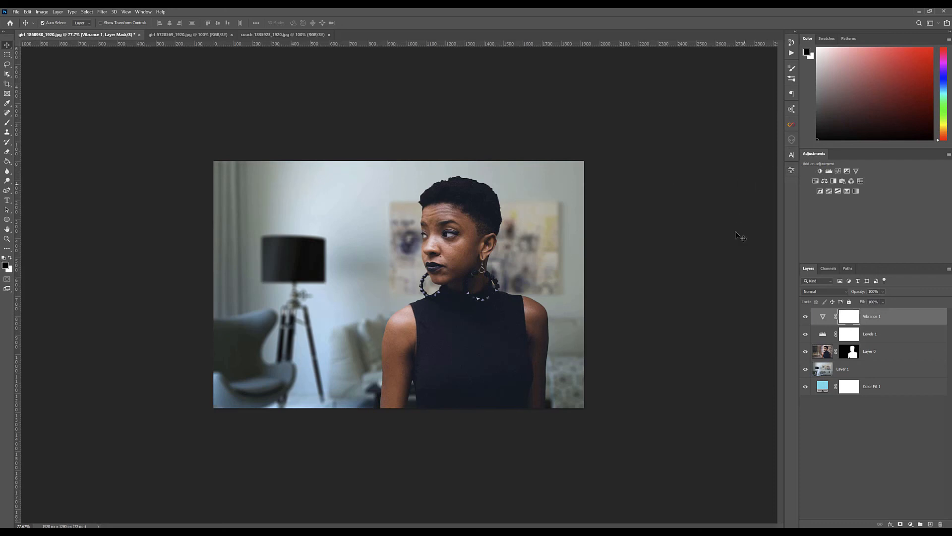
Step: Group the Vibrance and Levels adjustments and toggle the group's visibility to compare the colors before and after
{"action": "left_click", "coordinate": [886, 336], "text": "shift"}
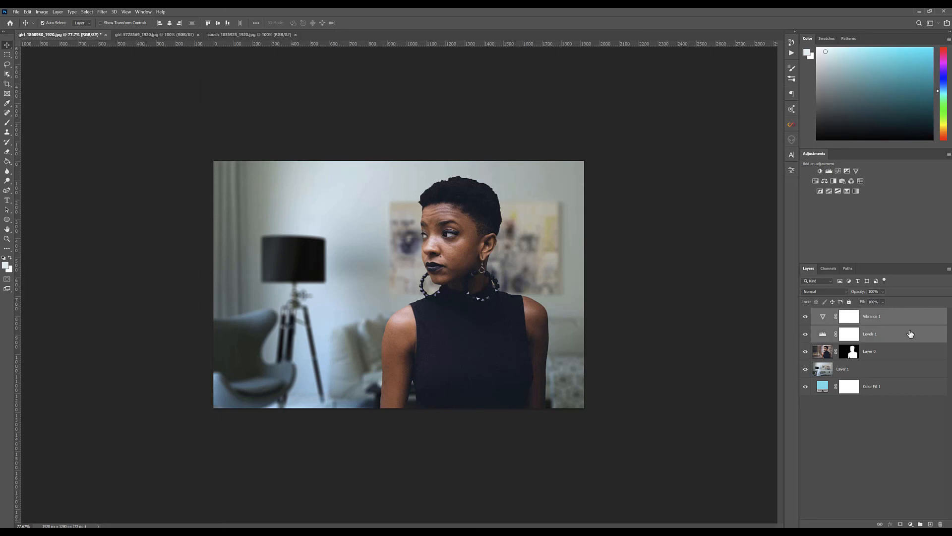
{"action": "left_click", "coordinate": [920, 525]}
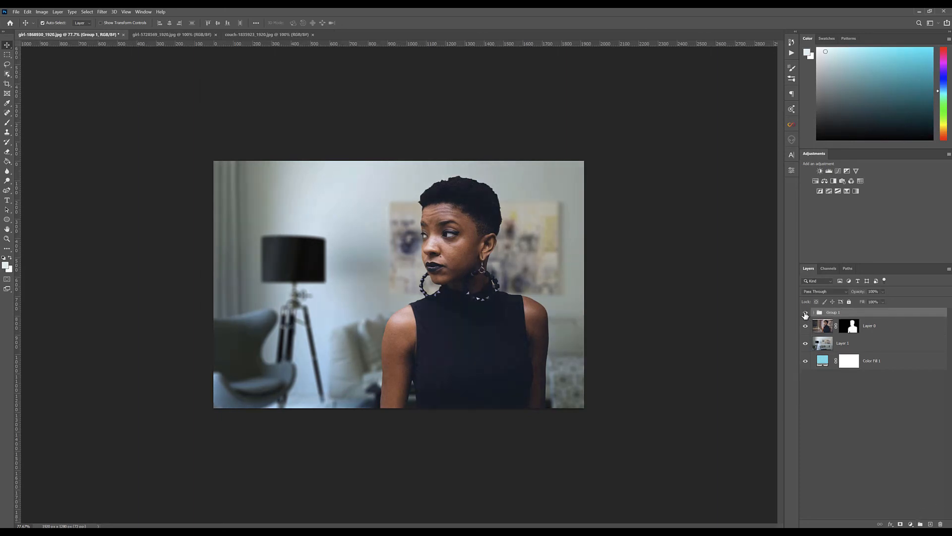
{"action": "left_click", "coordinate": [805, 313]}
{"action": "left_click", "coordinate": [805, 314]}
{"action": "left_click", "coordinate": [805, 315]}
{"action": "left_click", "coordinate": [805, 314]}
Step: Disable the layer mask on the portrait to compare with the original background, and enable it again
{"action": "right_click", "coordinate": [850, 330]}
{"action": "left_click", "coordinate": [868, 333]}
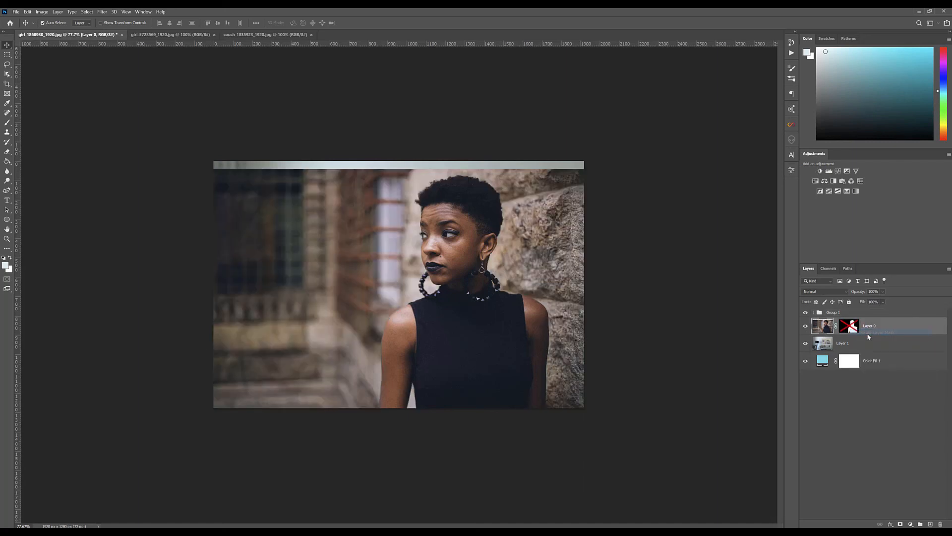
{"action": "right_click", "coordinate": [848, 328]}
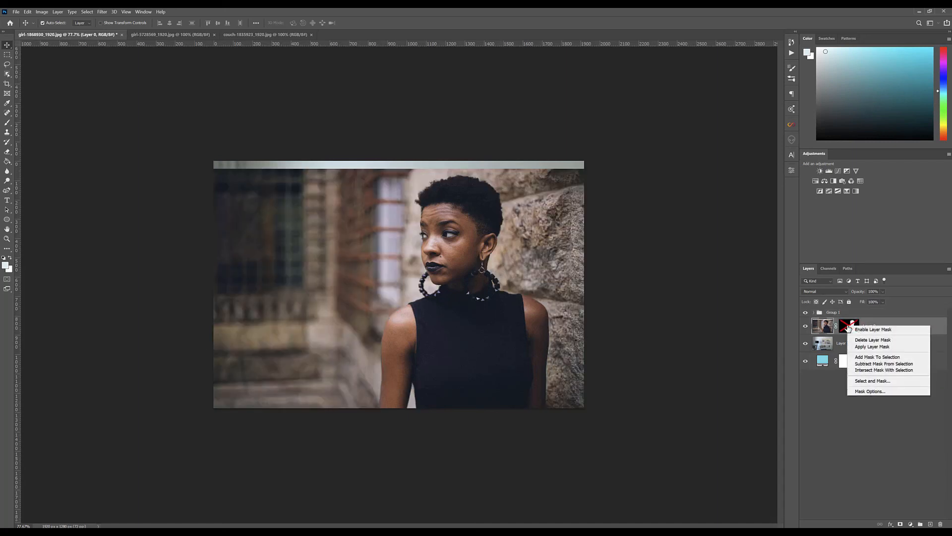
{"action": "left_click", "coordinate": [865, 330]}
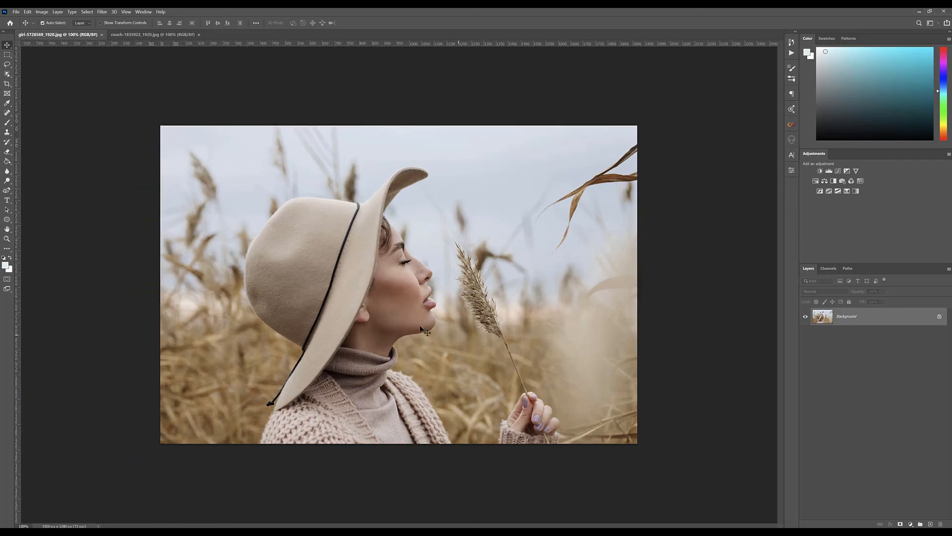
Step: Unlock the background layer of the hat portrait and apply the Remove Background quick action
{"action": "left_click", "coordinate": [939, 318]}
{"action": "scroll", "coordinate": [570, 349], "scroll_direction": "down", "scroll_amount": 1}
{"action": "scroll", "coordinate": [570, 349], "scroll_direction": "up", "scroll_amount": 1}
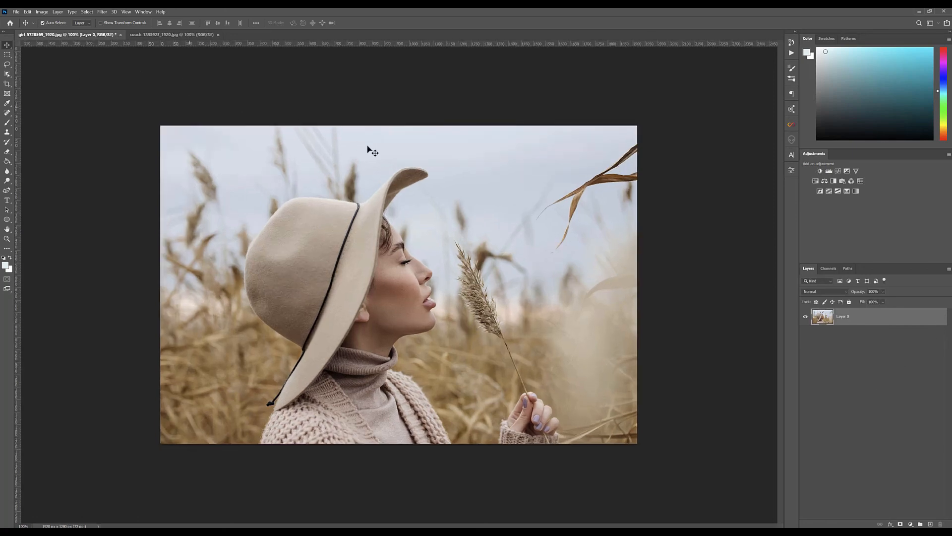
{"action": "left_click", "coordinate": [791, 171]}
{"action": "left_click", "coordinate": [720, 287]}
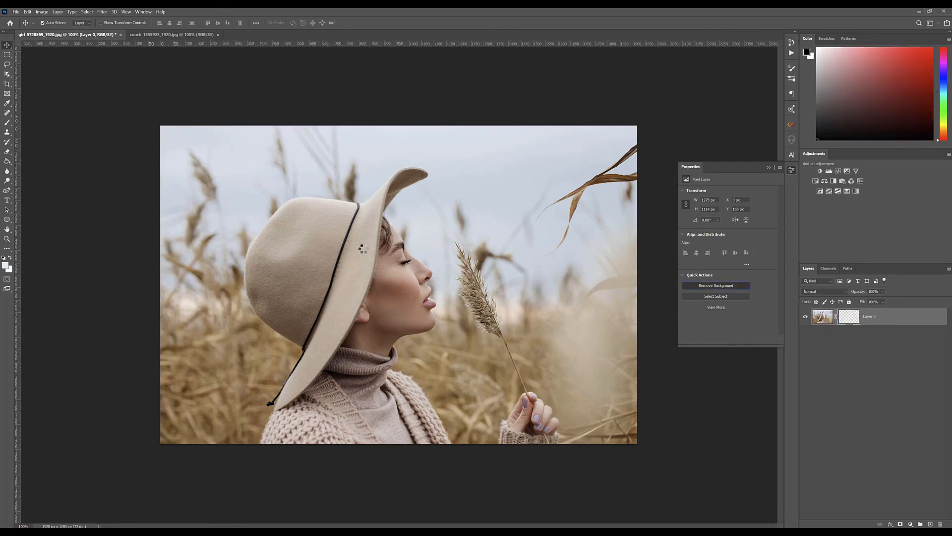
{"action": "left_click", "coordinate": [769, 167]}
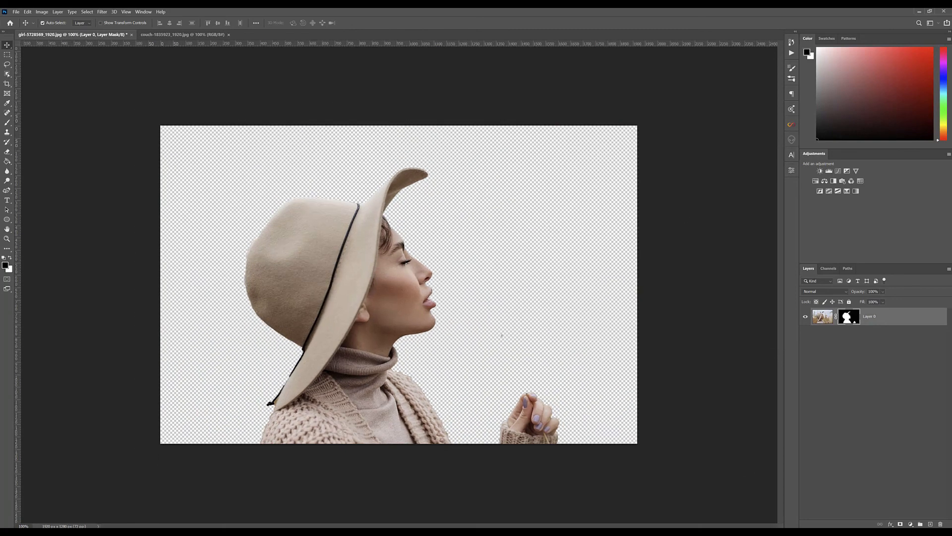
Step: Add a solid color fill layer in blue #39c2d2 and place it beneath the hat portrait's cutout
{"action": "left_click", "coordinate": [914, 523]}
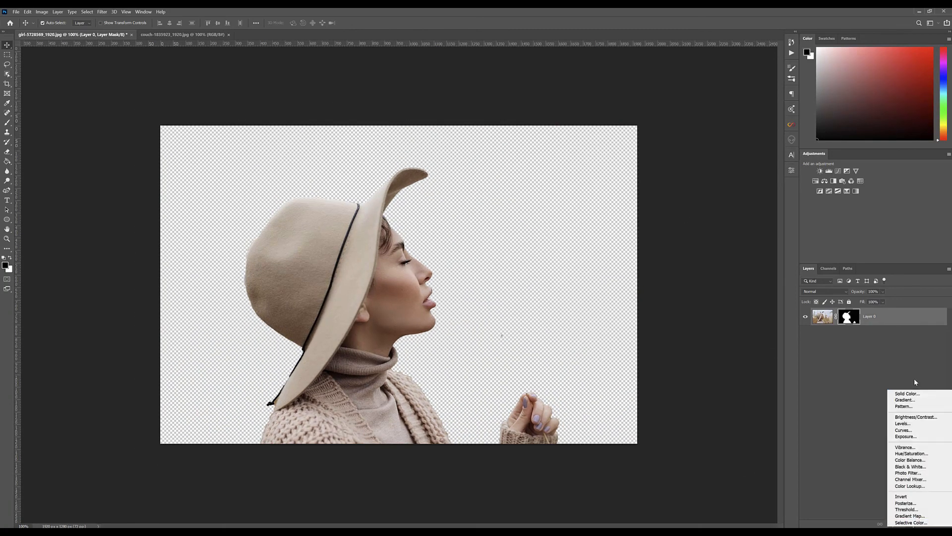
{"action": "left_click", "coordinate": [907, 394]}
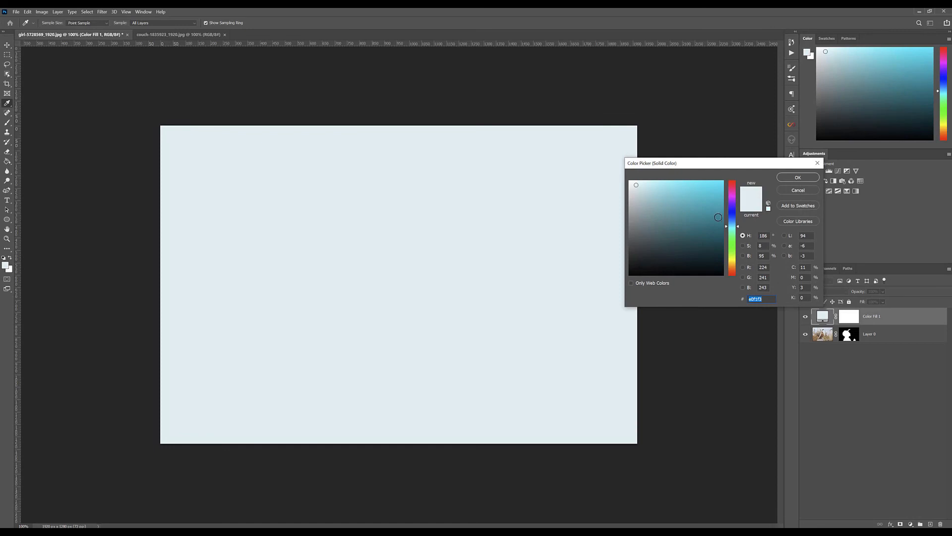
{"action": "left_click", "coordinate": [698, 196]}
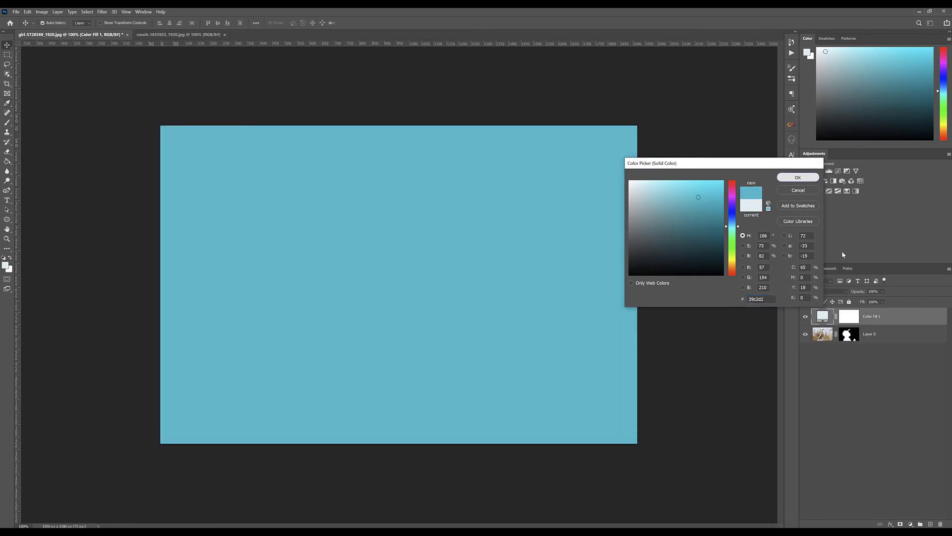
{"action": "key", "text": "Return"}
{"action": "left_click_drag", "start_coordinate": [826, 322], "coordinate": [830, 345]}
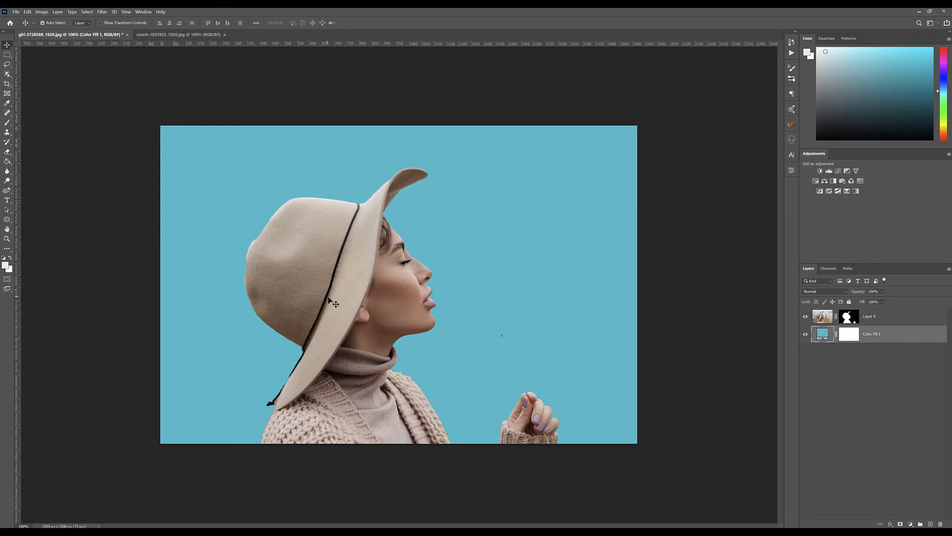
Step: Copy the couch photo into the hat portrait document between the cutout and the color fill, and center it vertically
{"action": "left_click", "coordinate": [174, 35]}
{"action": "left_click_drag", "start_coordinate": [128, 54], "coordinate": [399, 293]}
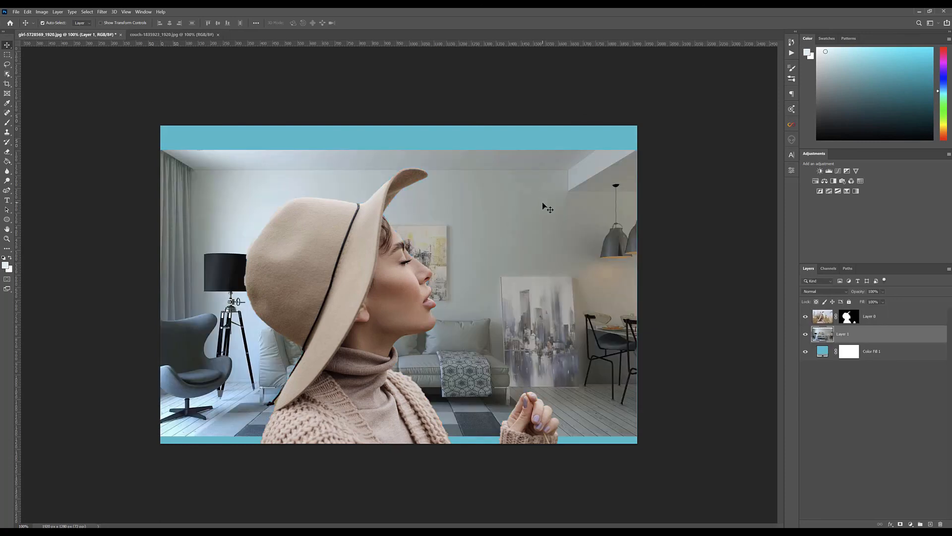
{"action": "left_click_drag", "start_coordinate": [544, 196], "coordinate": [544, 192]}
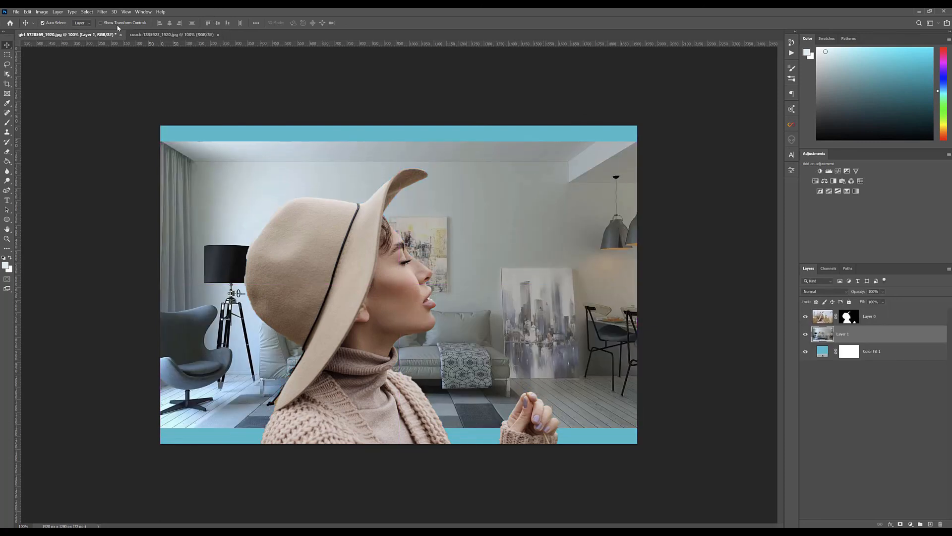
Step: Show the transform controls, scale the living room layer to about 169.52% and reposition it behind the woman
{"action": "left_click", "coordinate": [101, 23]}
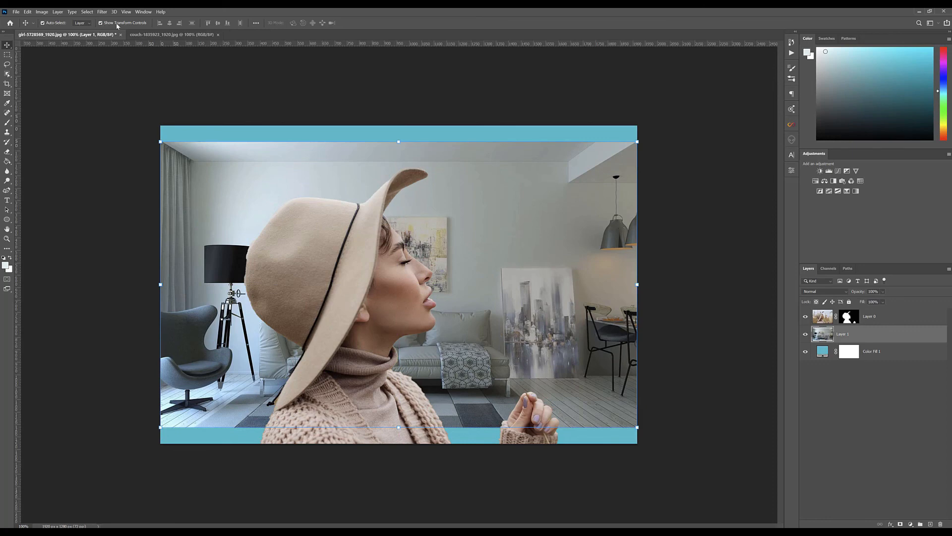
{"action": "left_click_drag", "start_coordinate": [637, 142], "coordinate": [811, 37]}
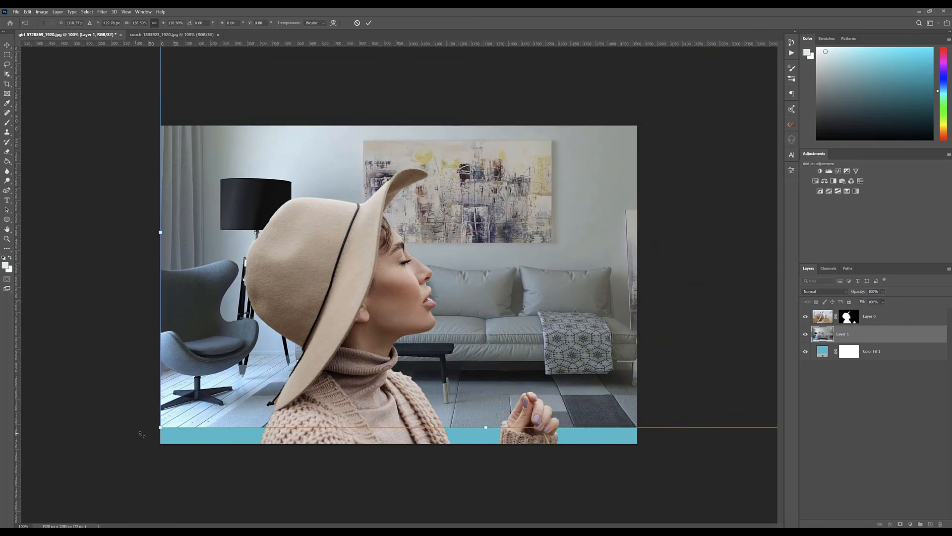
{"action": "left_click_drag", "start_coordinate": [160, 426], "coordinate": [12, 521]}
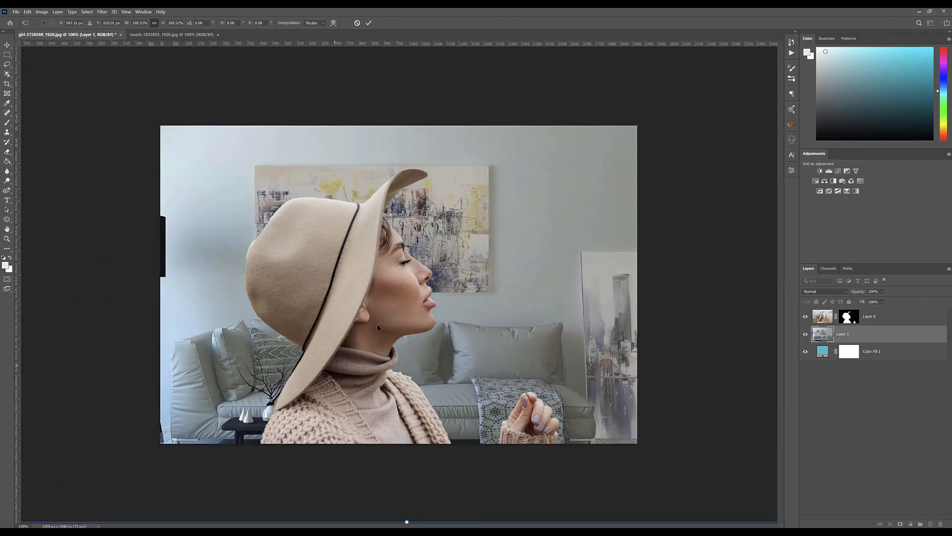
{"action": "scroll", "coordinate": [379, 325], "scroll_direction": "down", "scroll_amount": 4}
{"action": "left_click_drag", "start_coordinate": [420, 252], "coordinate": [451, 263]}
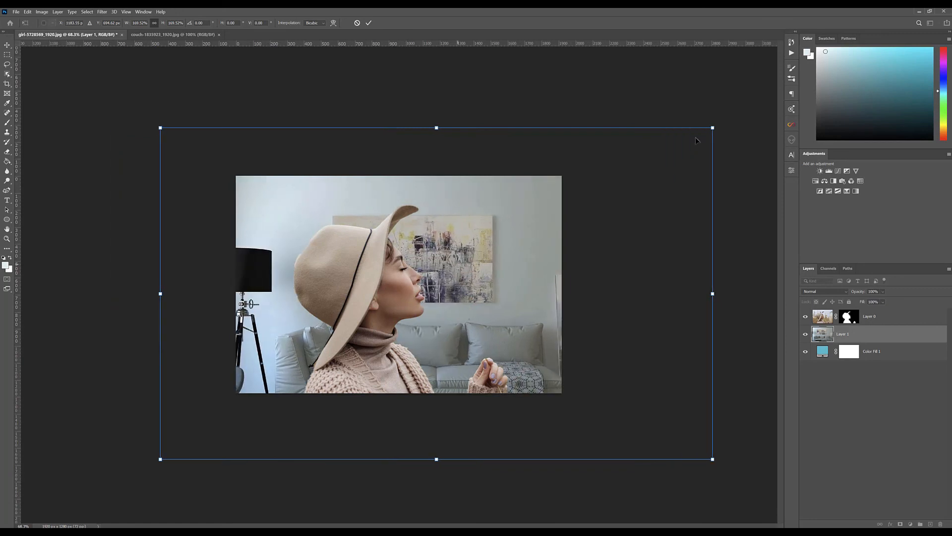
Step: Enlarge the living room layer to about 196.62%, shift it so its right part fills the canvas, and apply the transform
{"action": "left_click_drag", "start_coordinate": [714, 128], "coordinate": [800, 70]}
{"action": "left_click_drag", "start_coordinate": [532, 252], "coordinate": [299, 293]}
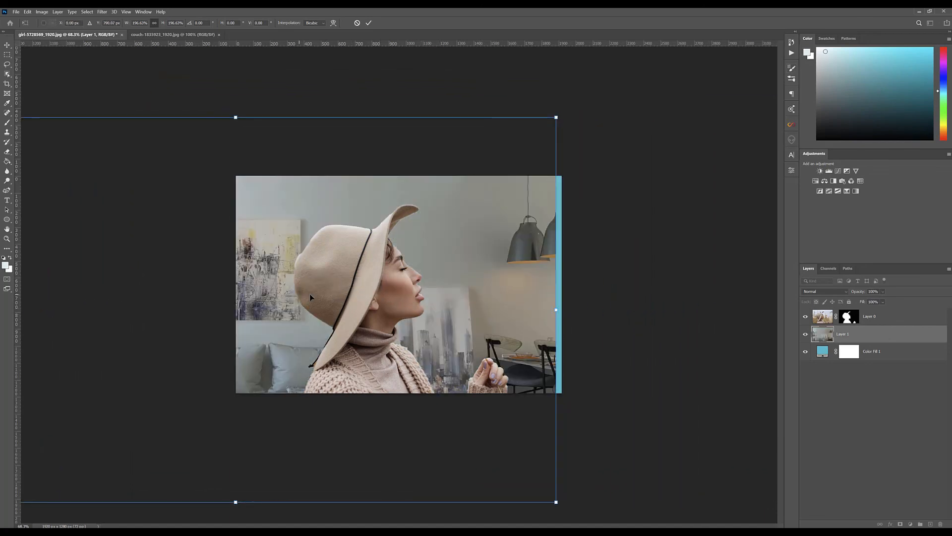
{"action": "left_click_drag", "start_coordinate": [475, 285], "coordinate": [484, 284]}
{"action": "key", "text": "Return"}
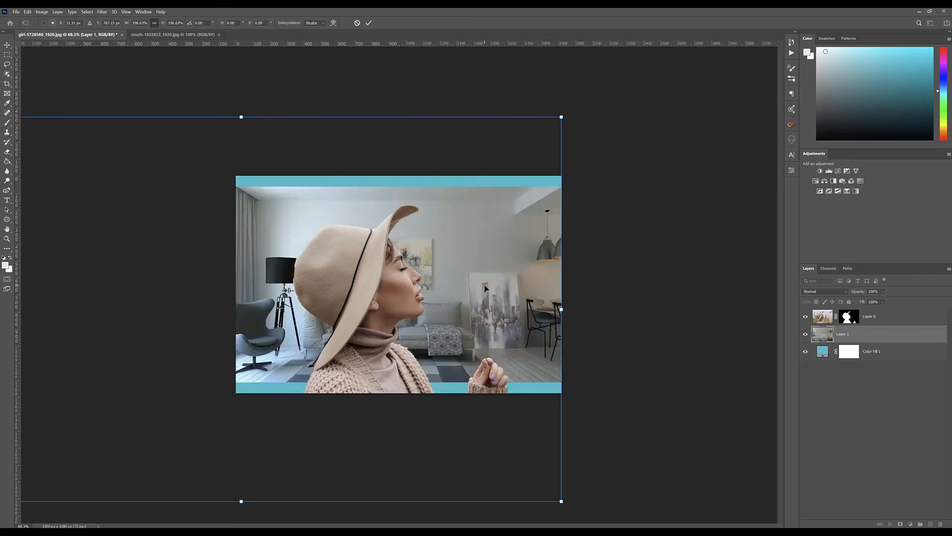
Step: Commit the enlarged living room layer's transform and apply a 15 px Field Blur to that layer
{"action": "left_click", "coordinate": [368, 23]}
{"action": "left_click", "coordinate": [102, 12]}
{"action": "mouse_move", "coordinate": [112, 107]}
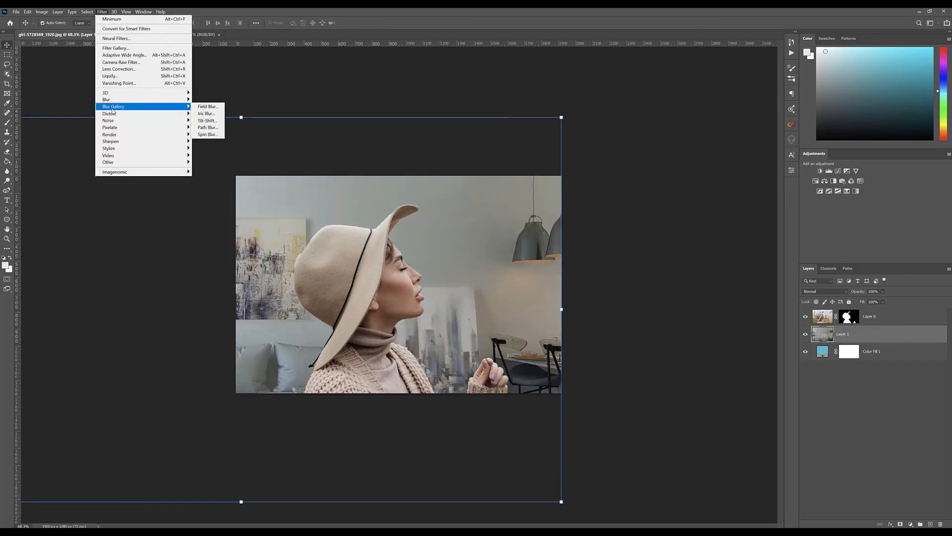
{"action": "left_click", "coordinate": [205, 107]}
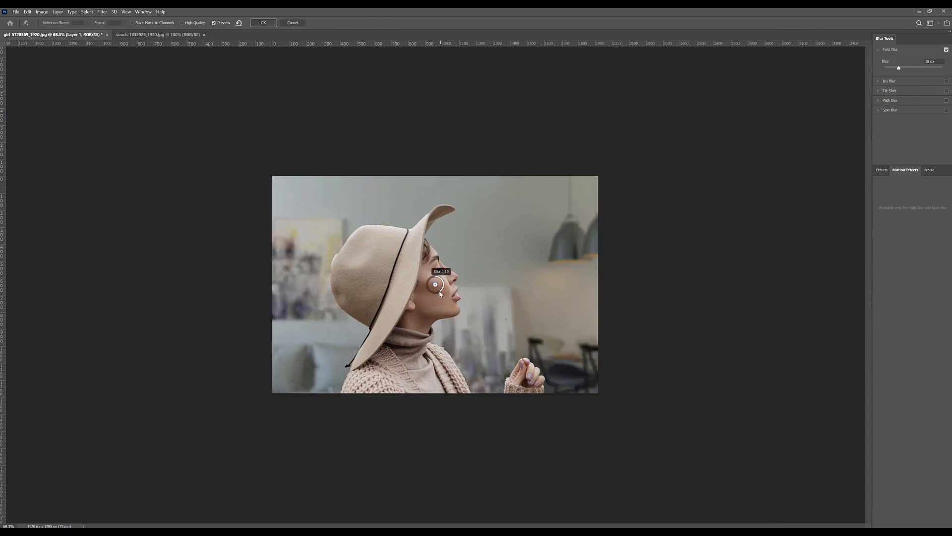
{"action": "left_click", "coordinate": [263, 23]}
Step: Hide the transform controls and check the cutout's edges against the blurred living room
{"action": "scroll", "coordinate": [525, 228], "scroll_direction": "up", "scroll_amount": 1}
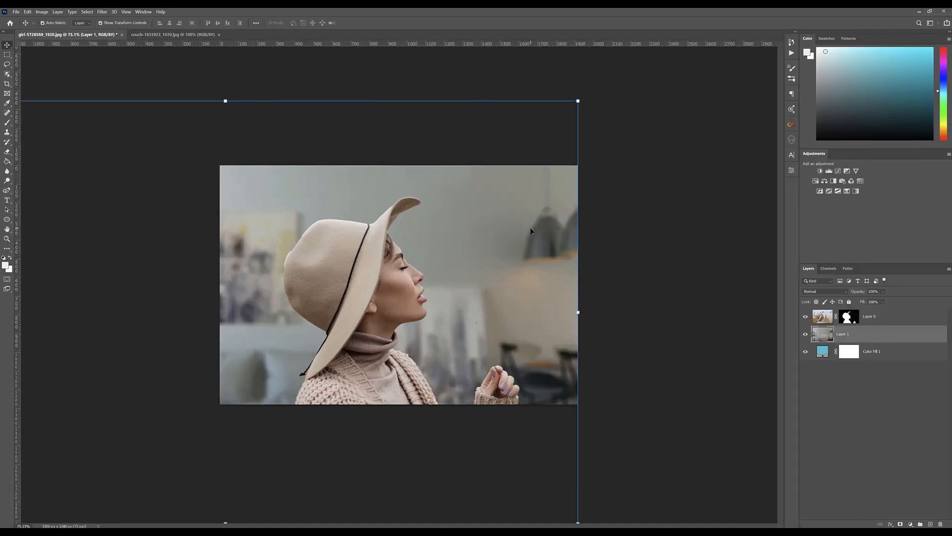
{"action": "left_click", "coordinate": [105, 24]}
{"action": "scroll", "coordinate": [547, 231], "scroll_direction": "up", "scroll_amount": 1}
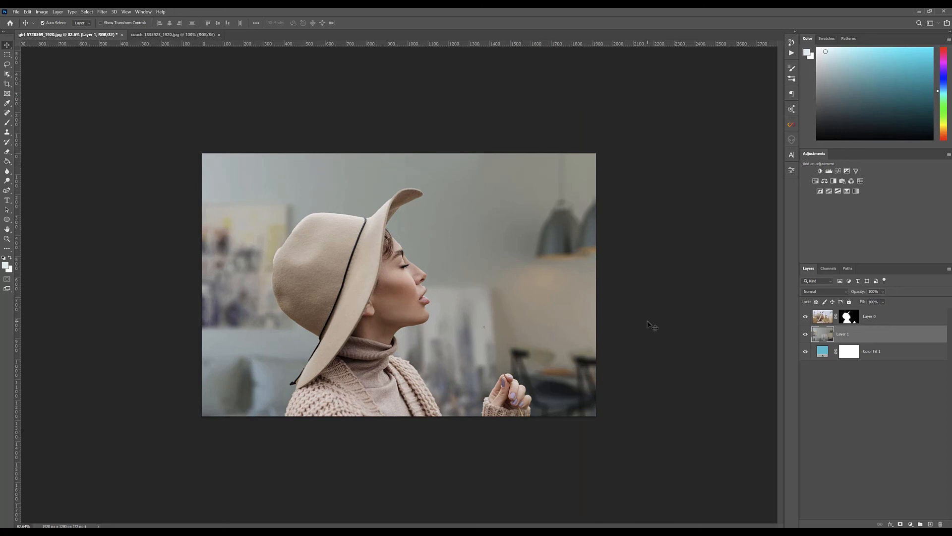
{"action": "scroll", "coordinate": [364, 327], "scroll_direction": "up", "scroll_amount": 5}
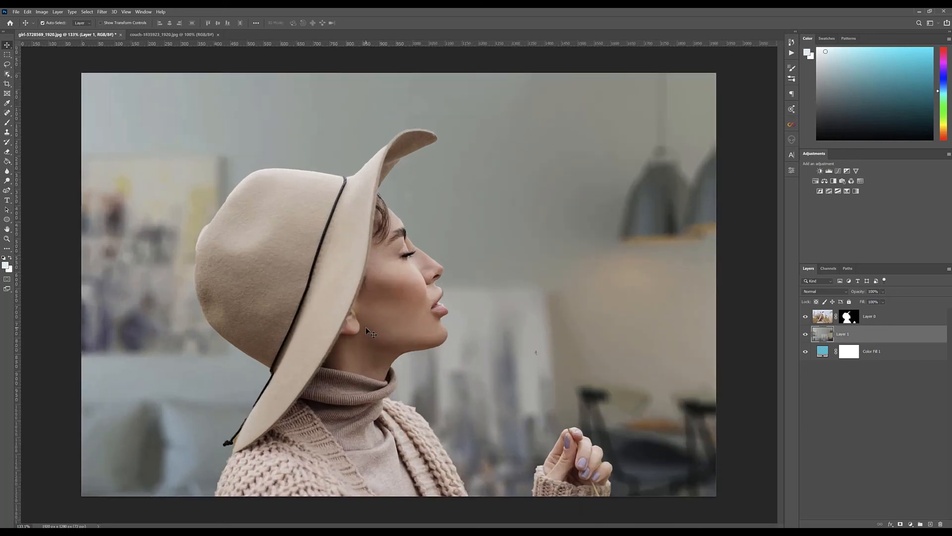
{"action": "scroll", "coordinate": [365, 327], "scroll_direction": "down", "scroll_amount": 3}
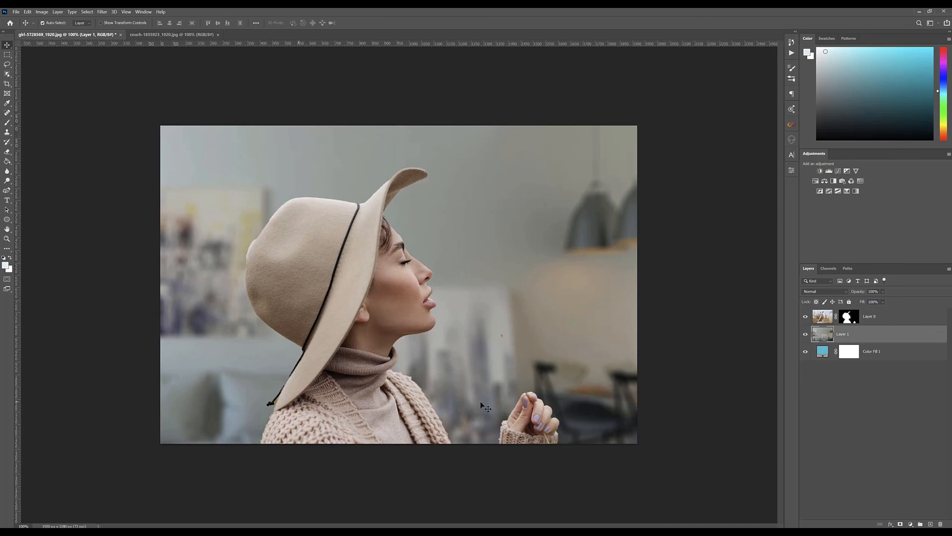
Step: Contract the woman's layer mask using the Minimum filter with a radius of 2 pixels, preserving squareness
{"action": "left_click", "coordinate": [849, 318]}
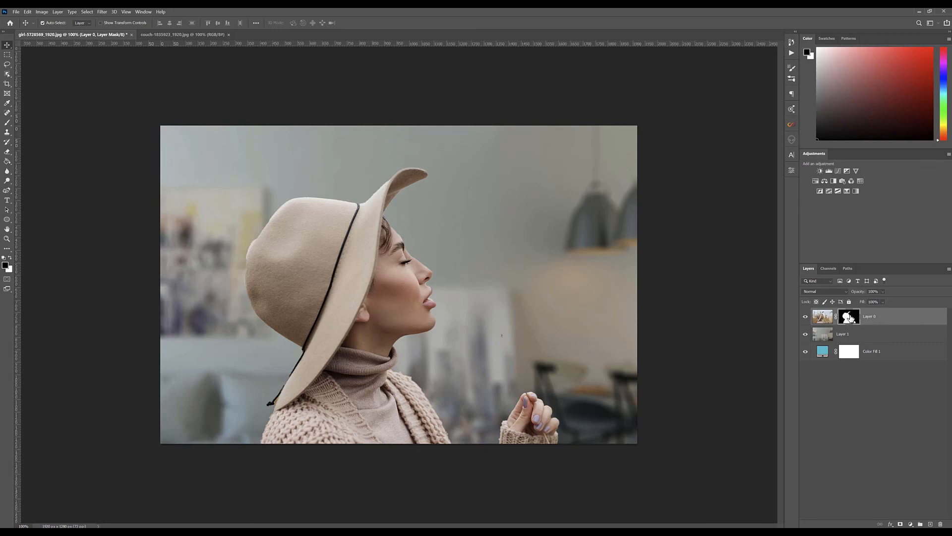
{"action": "left_click", "coordinate": [101, 13]}
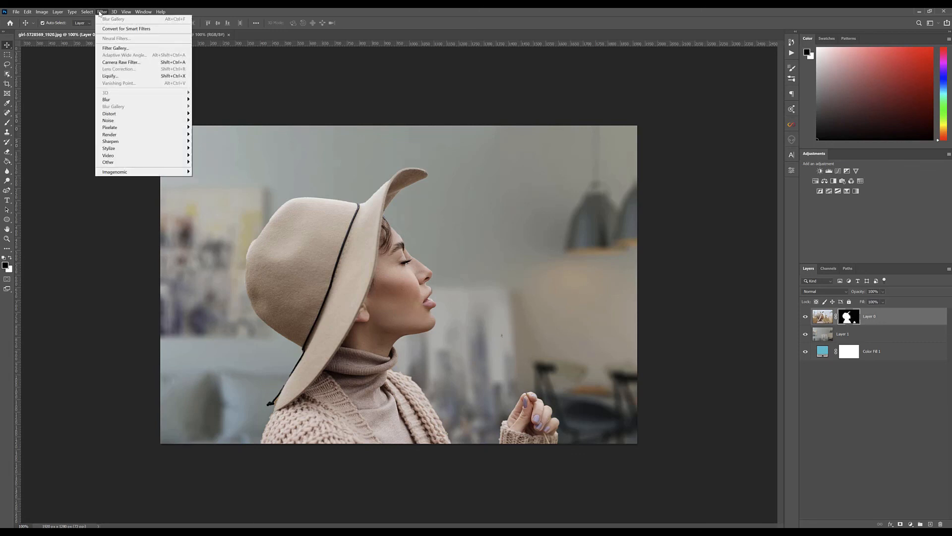
{"action": "mouse_move", "coordinate": [114, 162]}
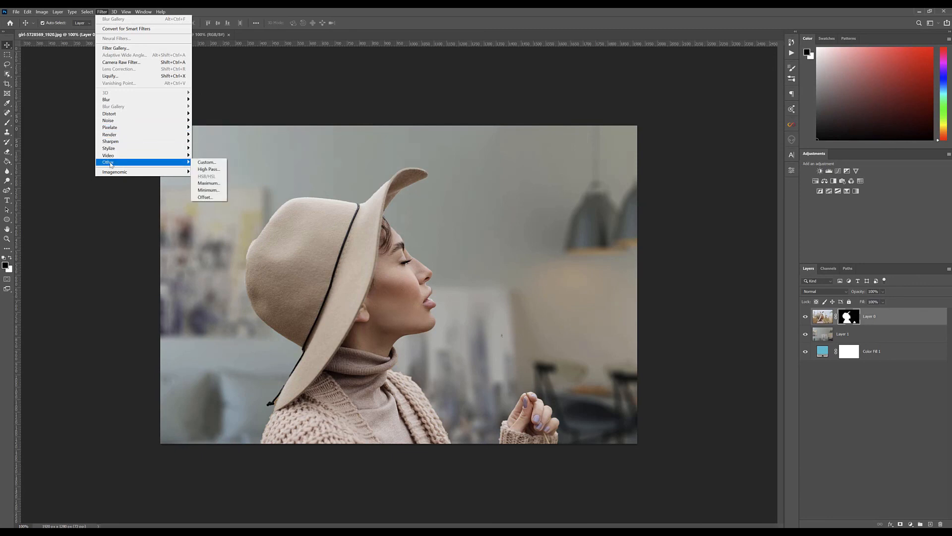
{"action": "left_click", "coordinate": [207, 190]}
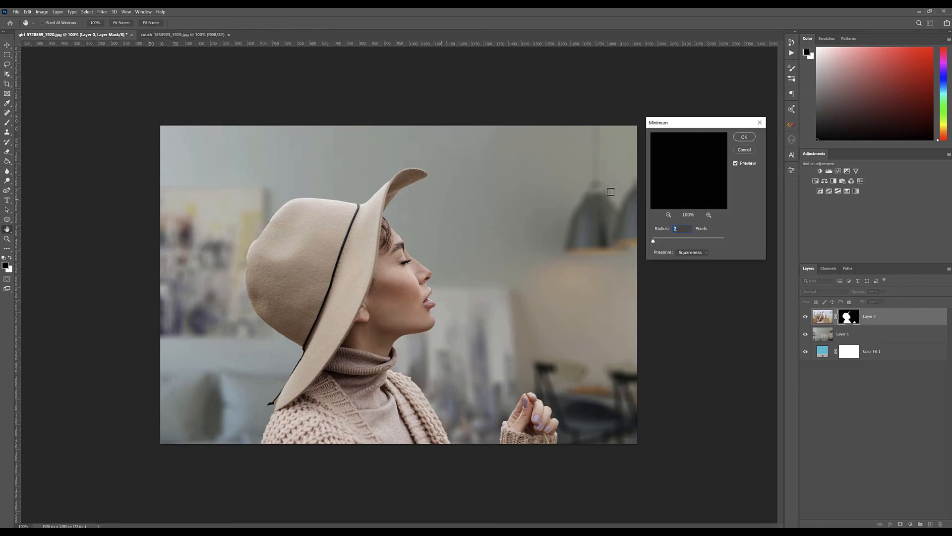
{"action": "key", "text": "Return"}
{"action": "key", "text": "ctrl+plus"}
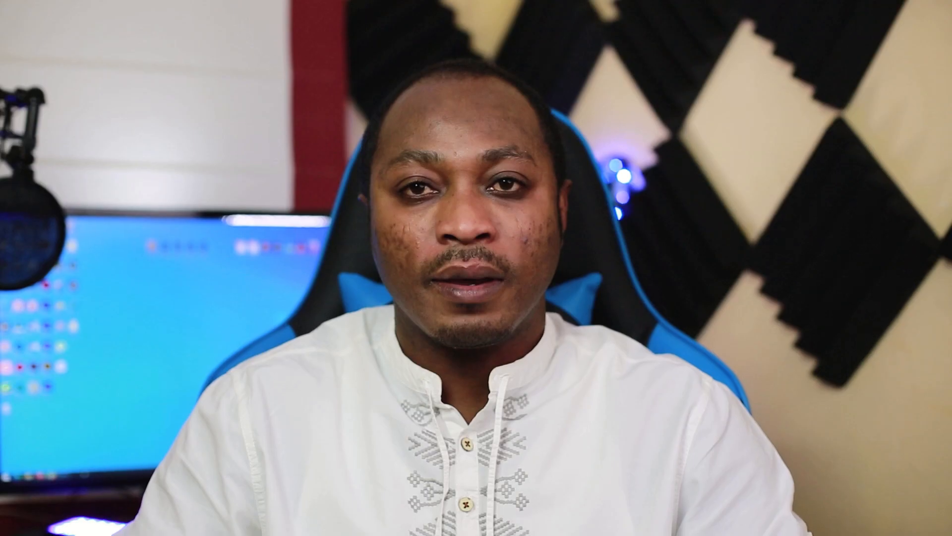